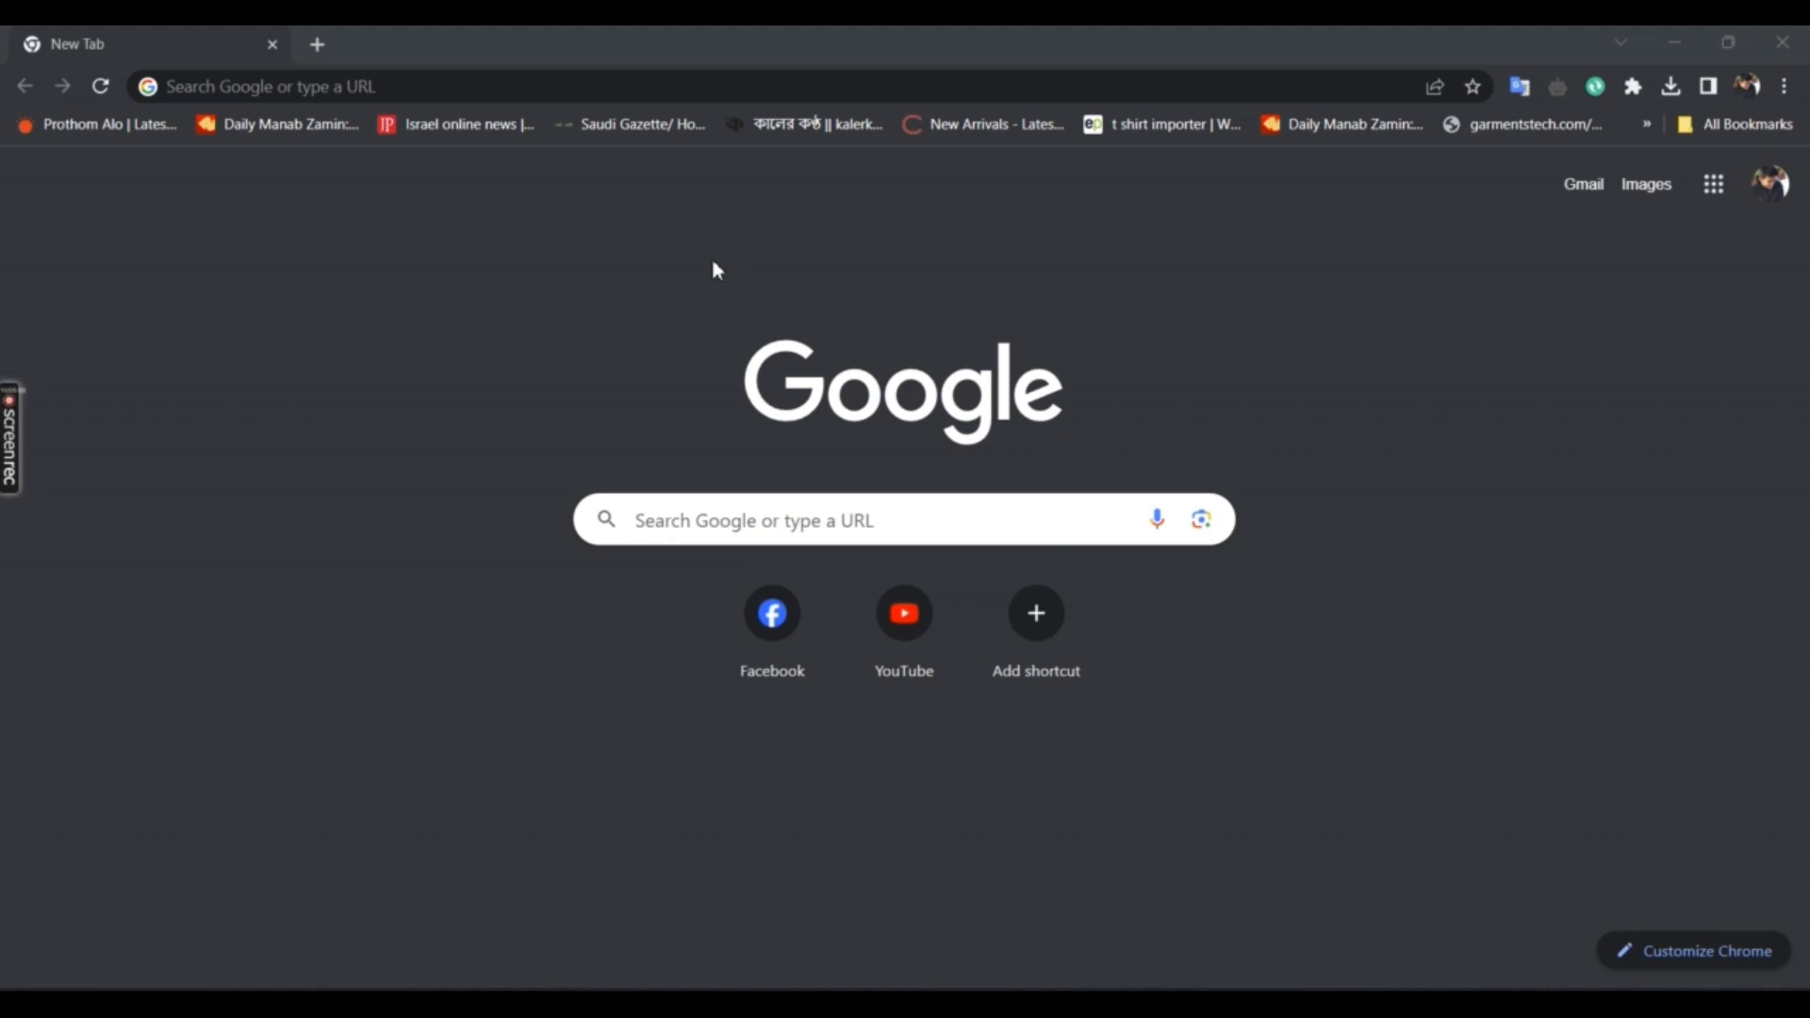
Search the web for "instant scraper" and open the Instant Data Scraper page in the Chrome Web Store
{"action": "left_click", "coordinate": [372, 92]}
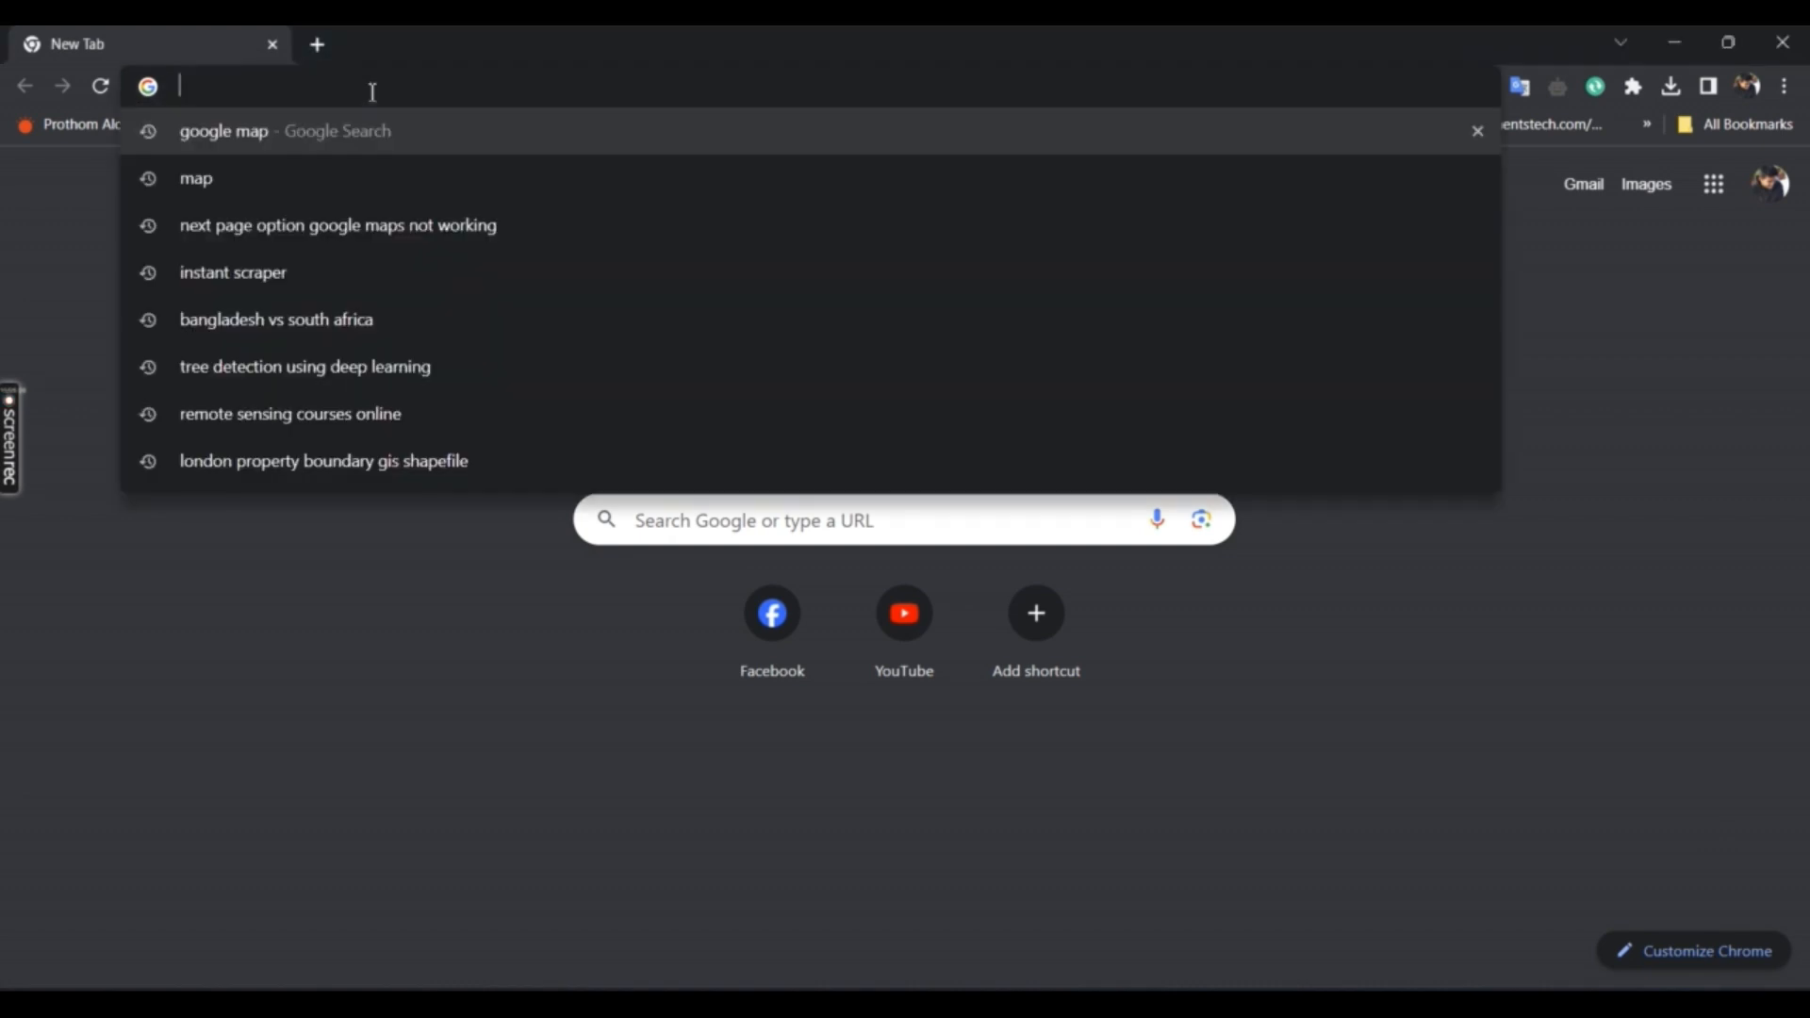
{"action": "type", "text": "instant scraper"}
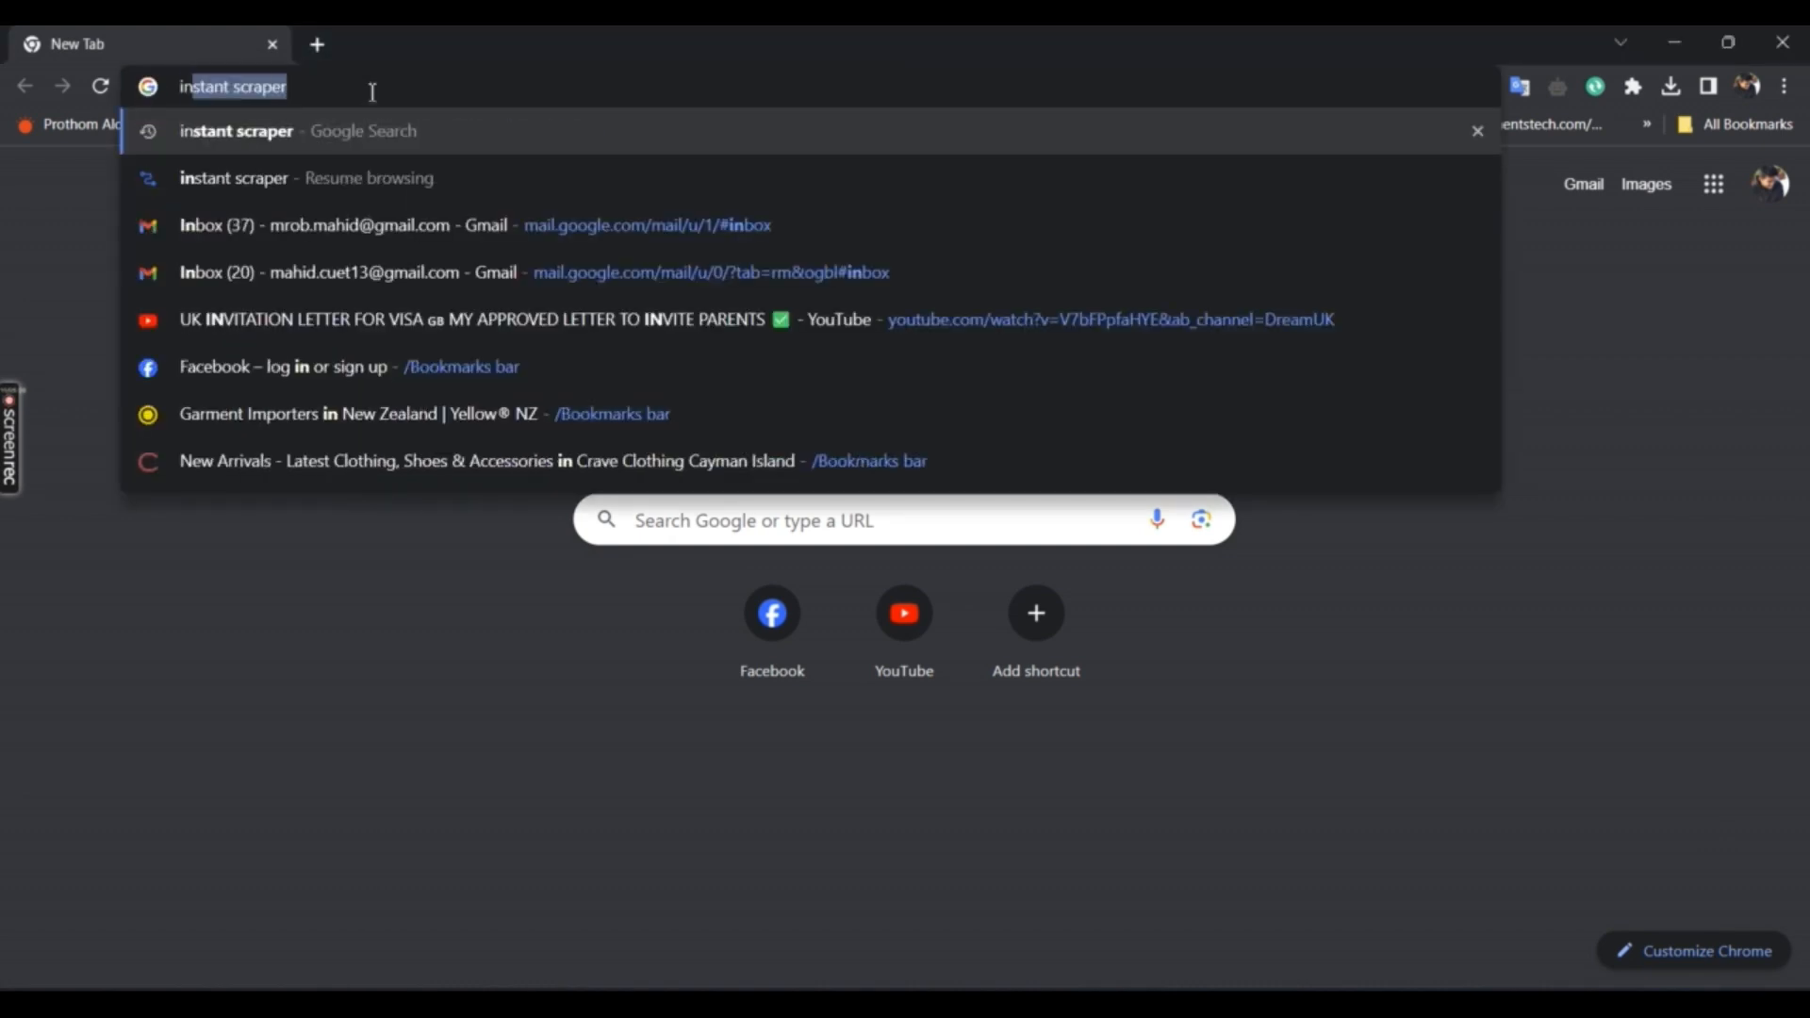
{"action": "key", "text": "Return"}
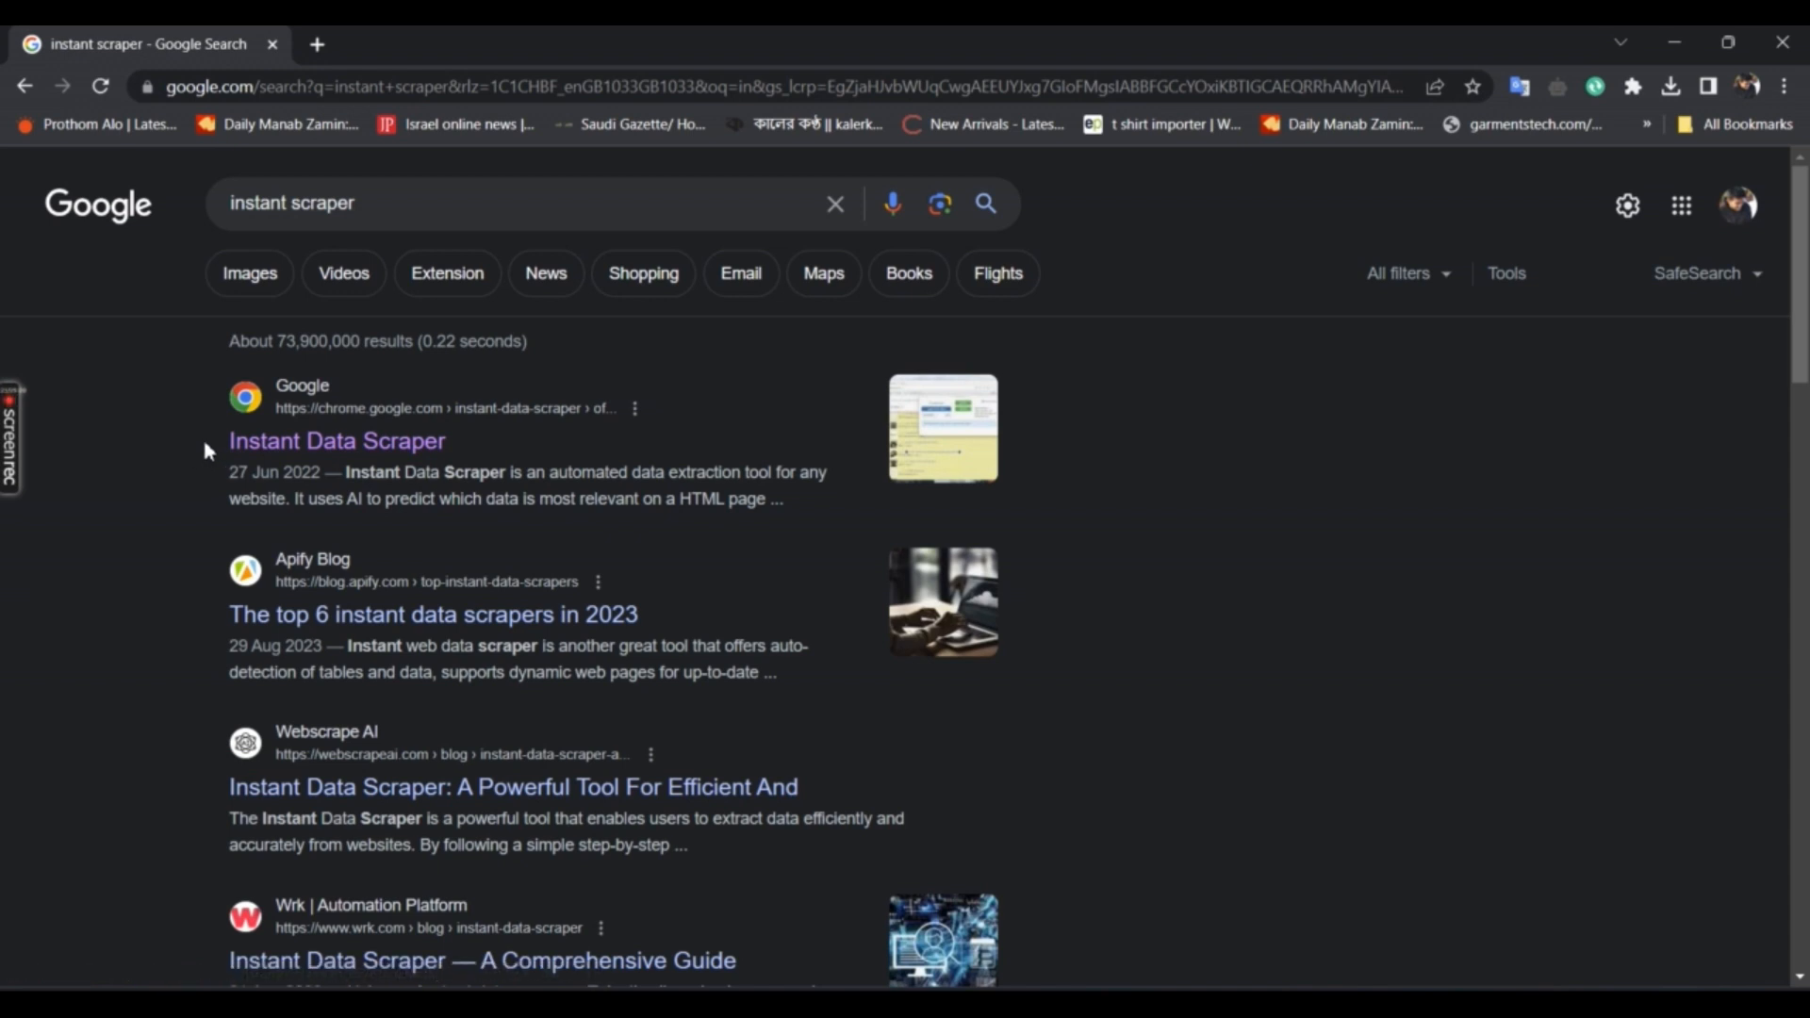
{"action": "left_click", "coordinate": [279, 455]}
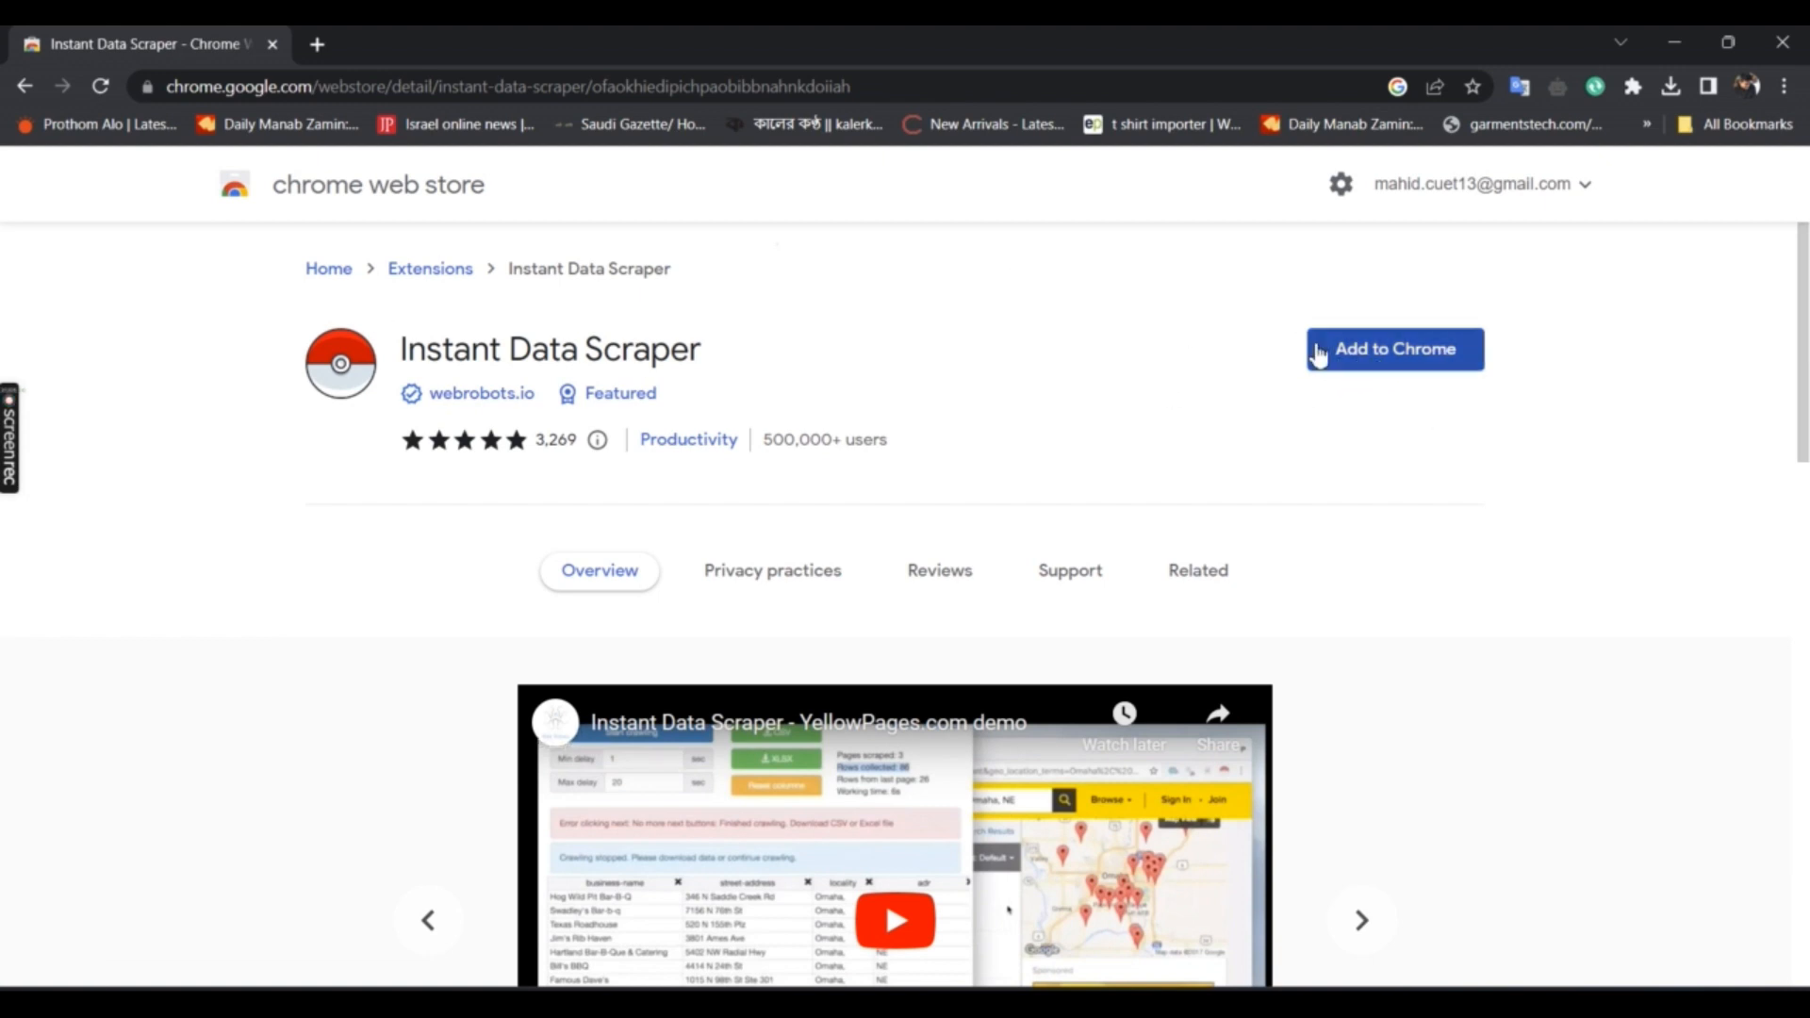
Add the Instant Data Scraper extension to Chrome and pin it so it stays visible in the browser
{"action": "left_click", "coordinate": [1393, 361]}
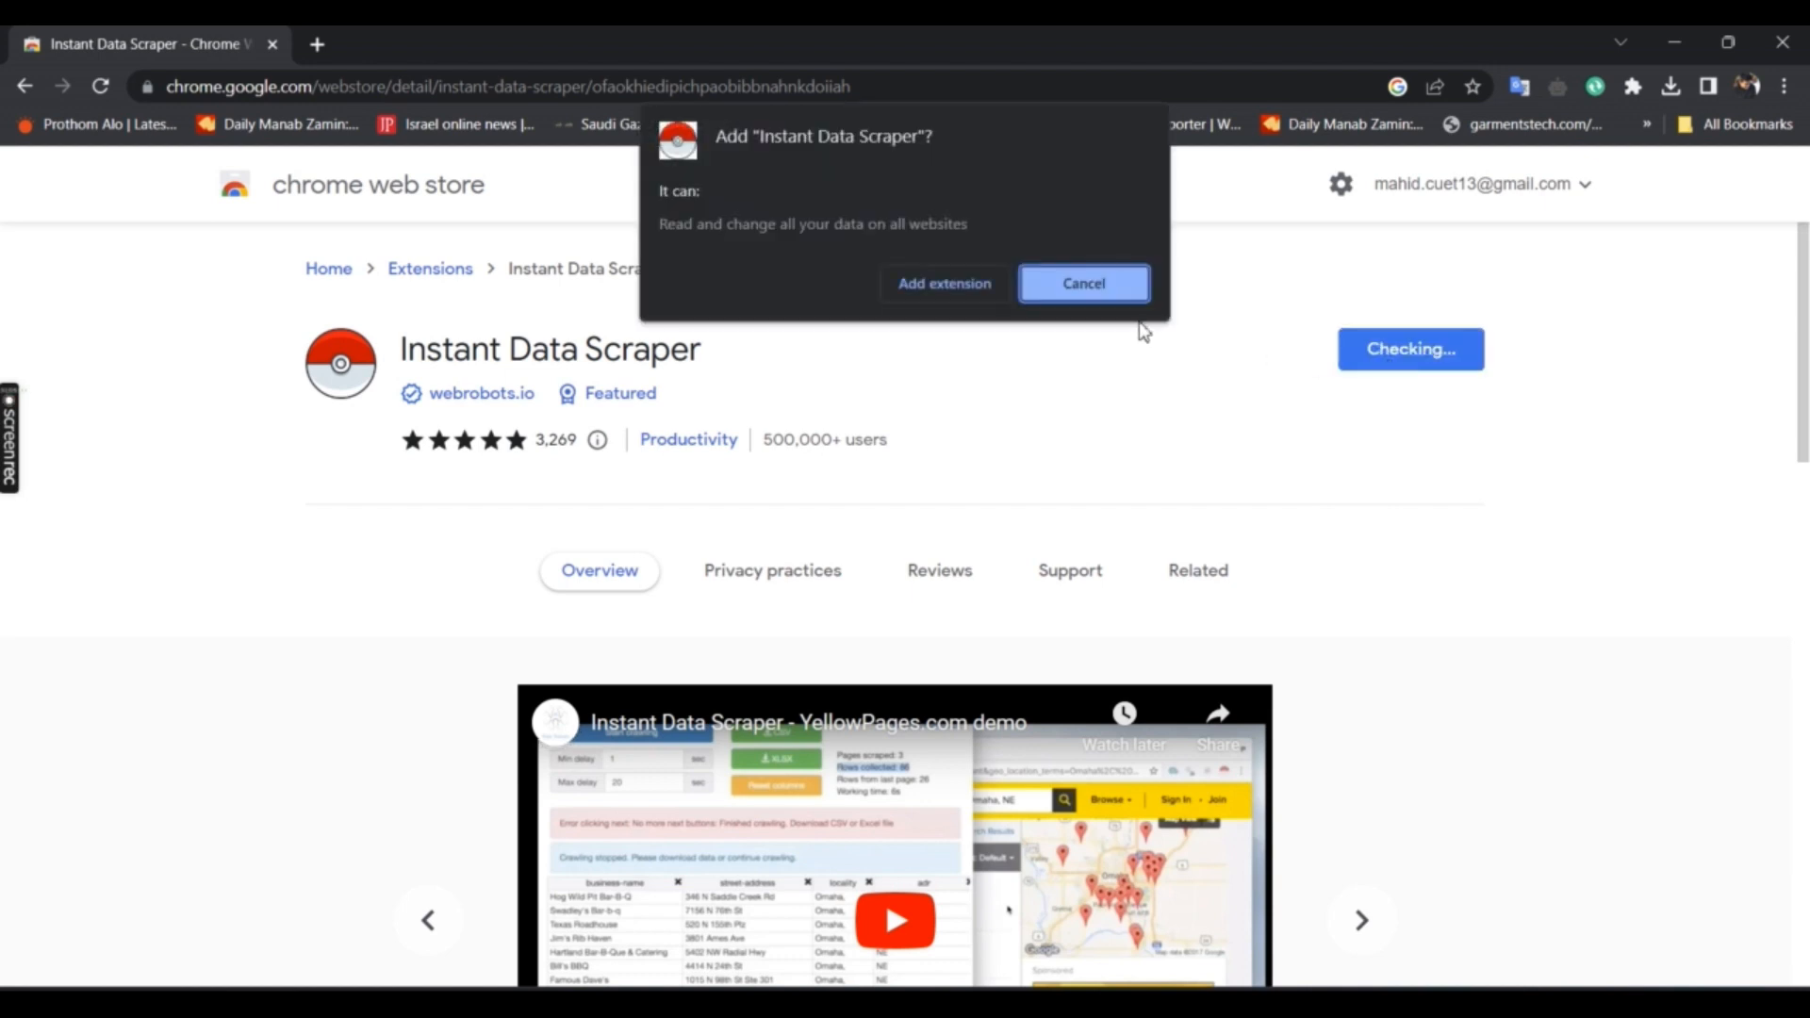
{"action": "left_click", "coordinate": [950, 282]}
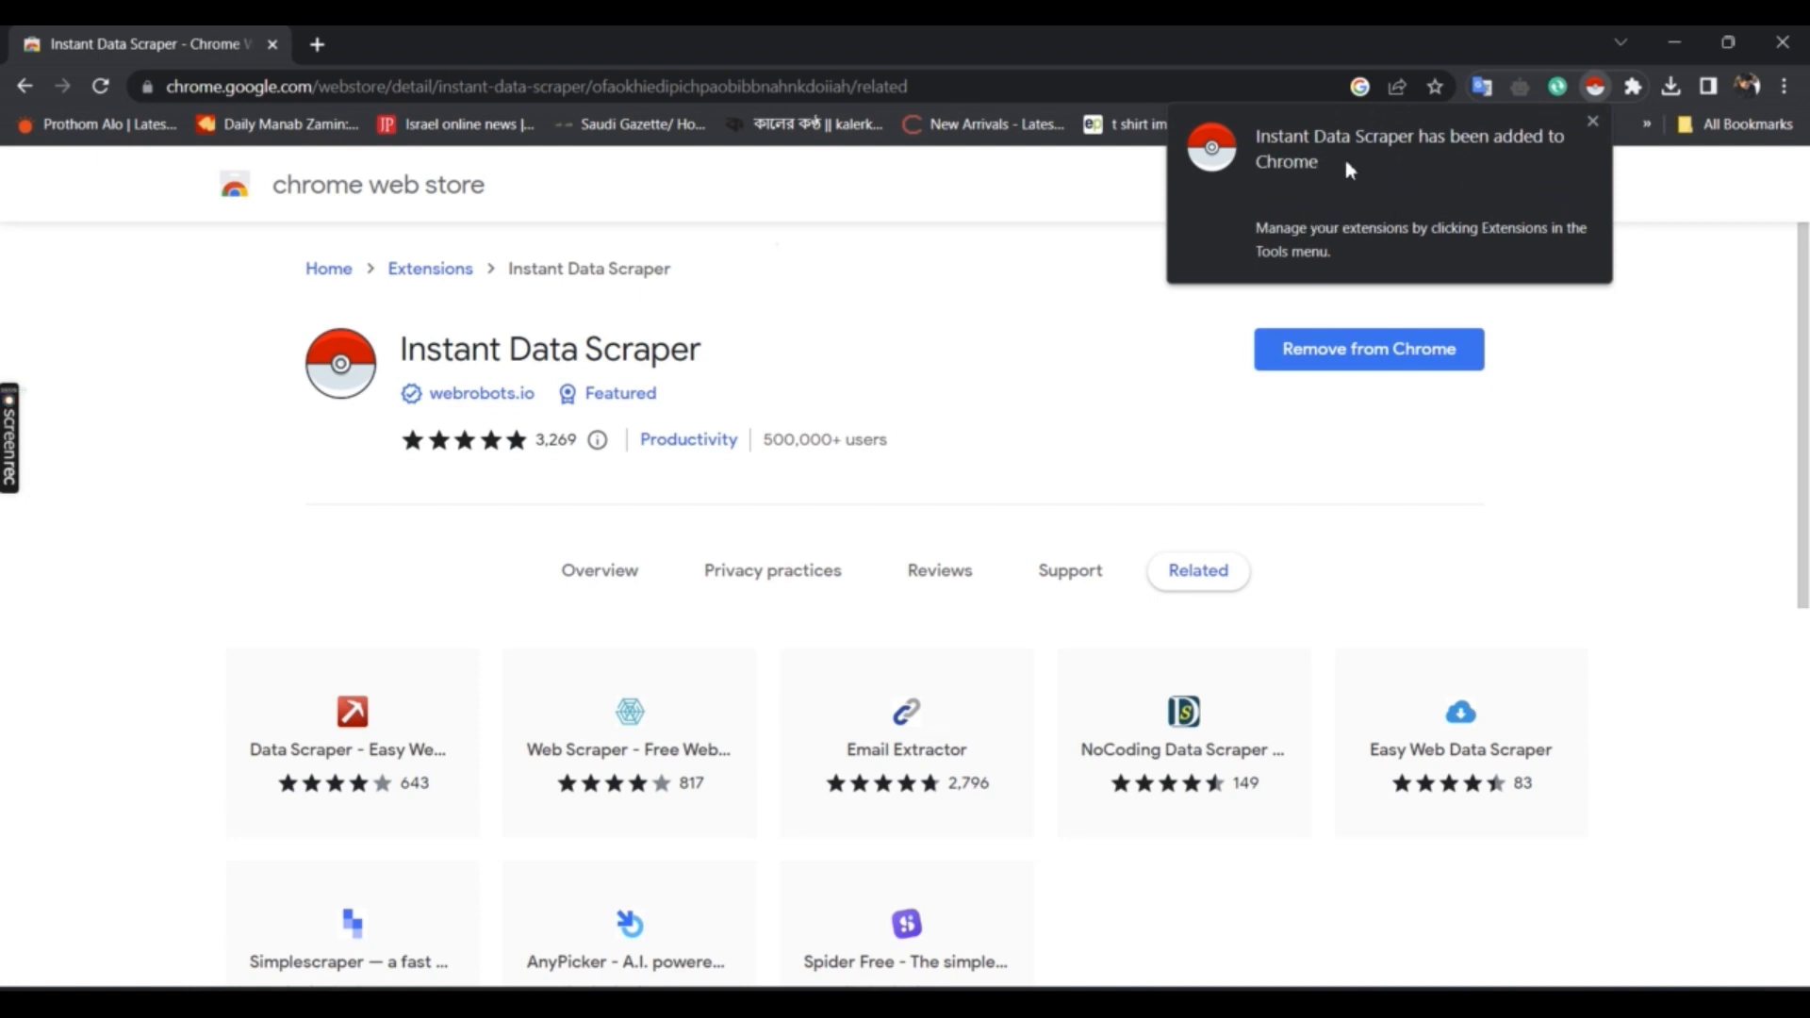
{"action": "left_click", "coordinate": [1591, 121]}
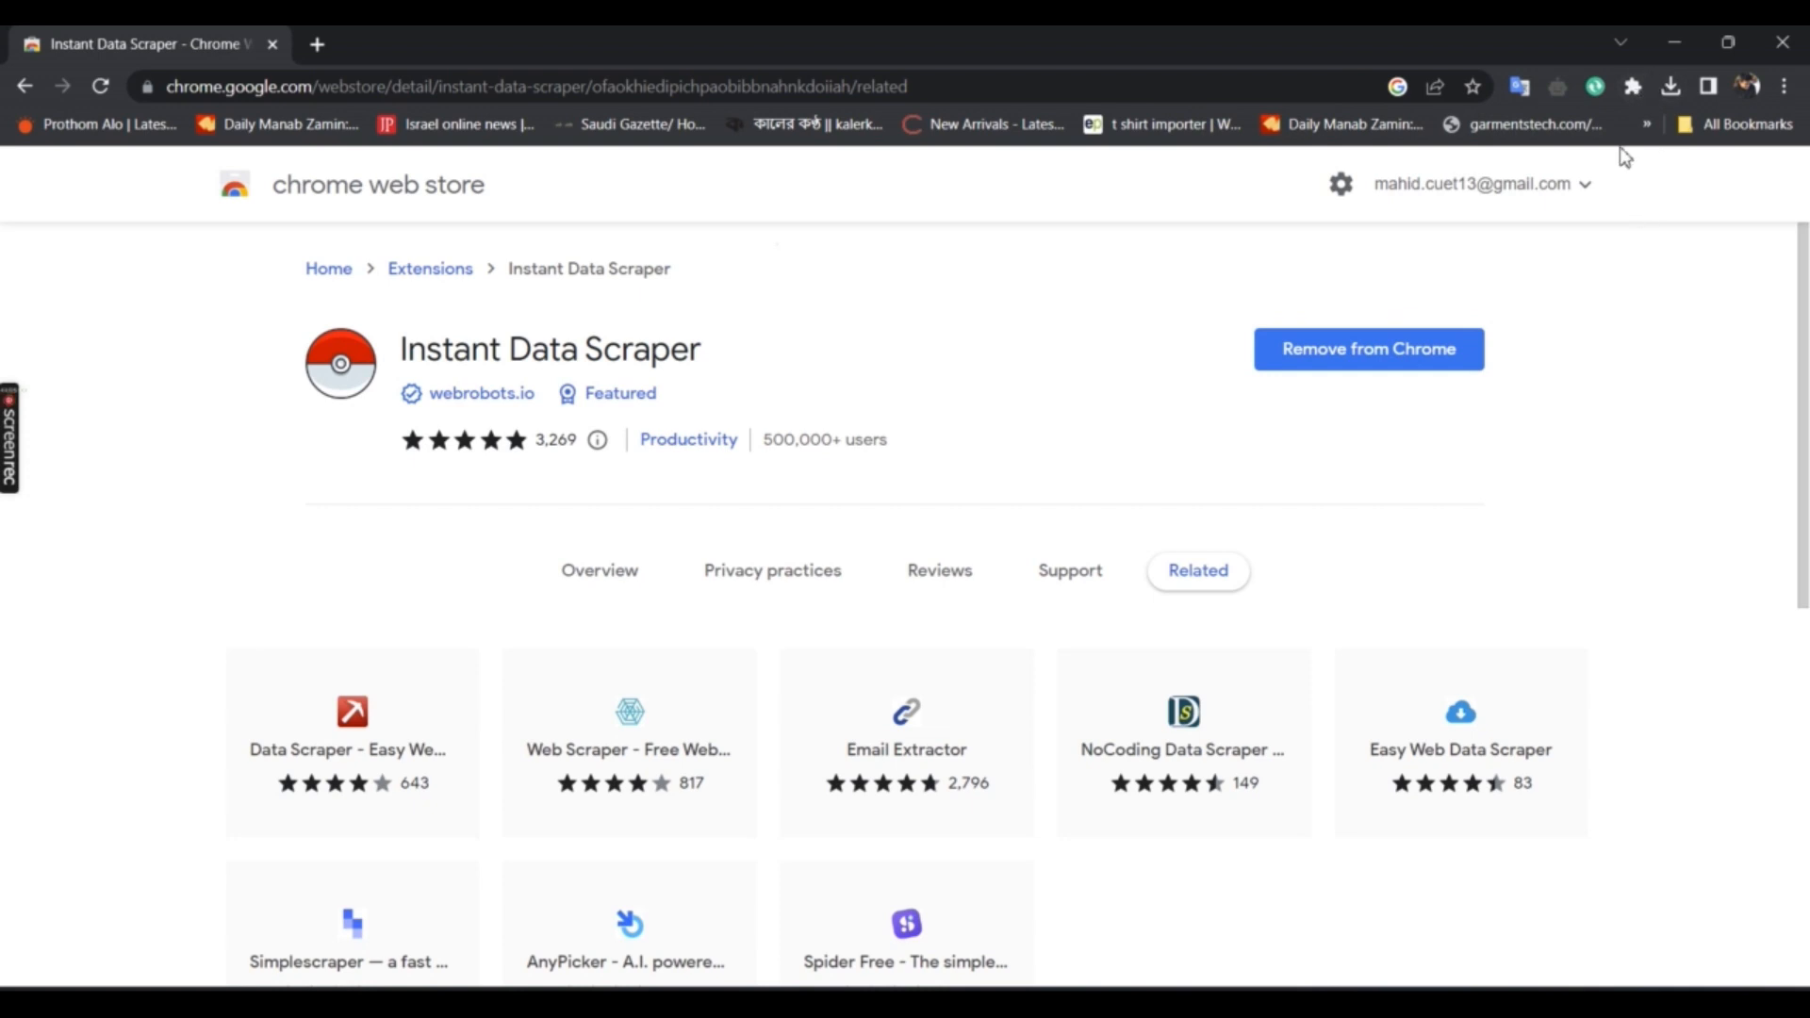
{"action": "left_click", "coordinate": [1634, 89]}
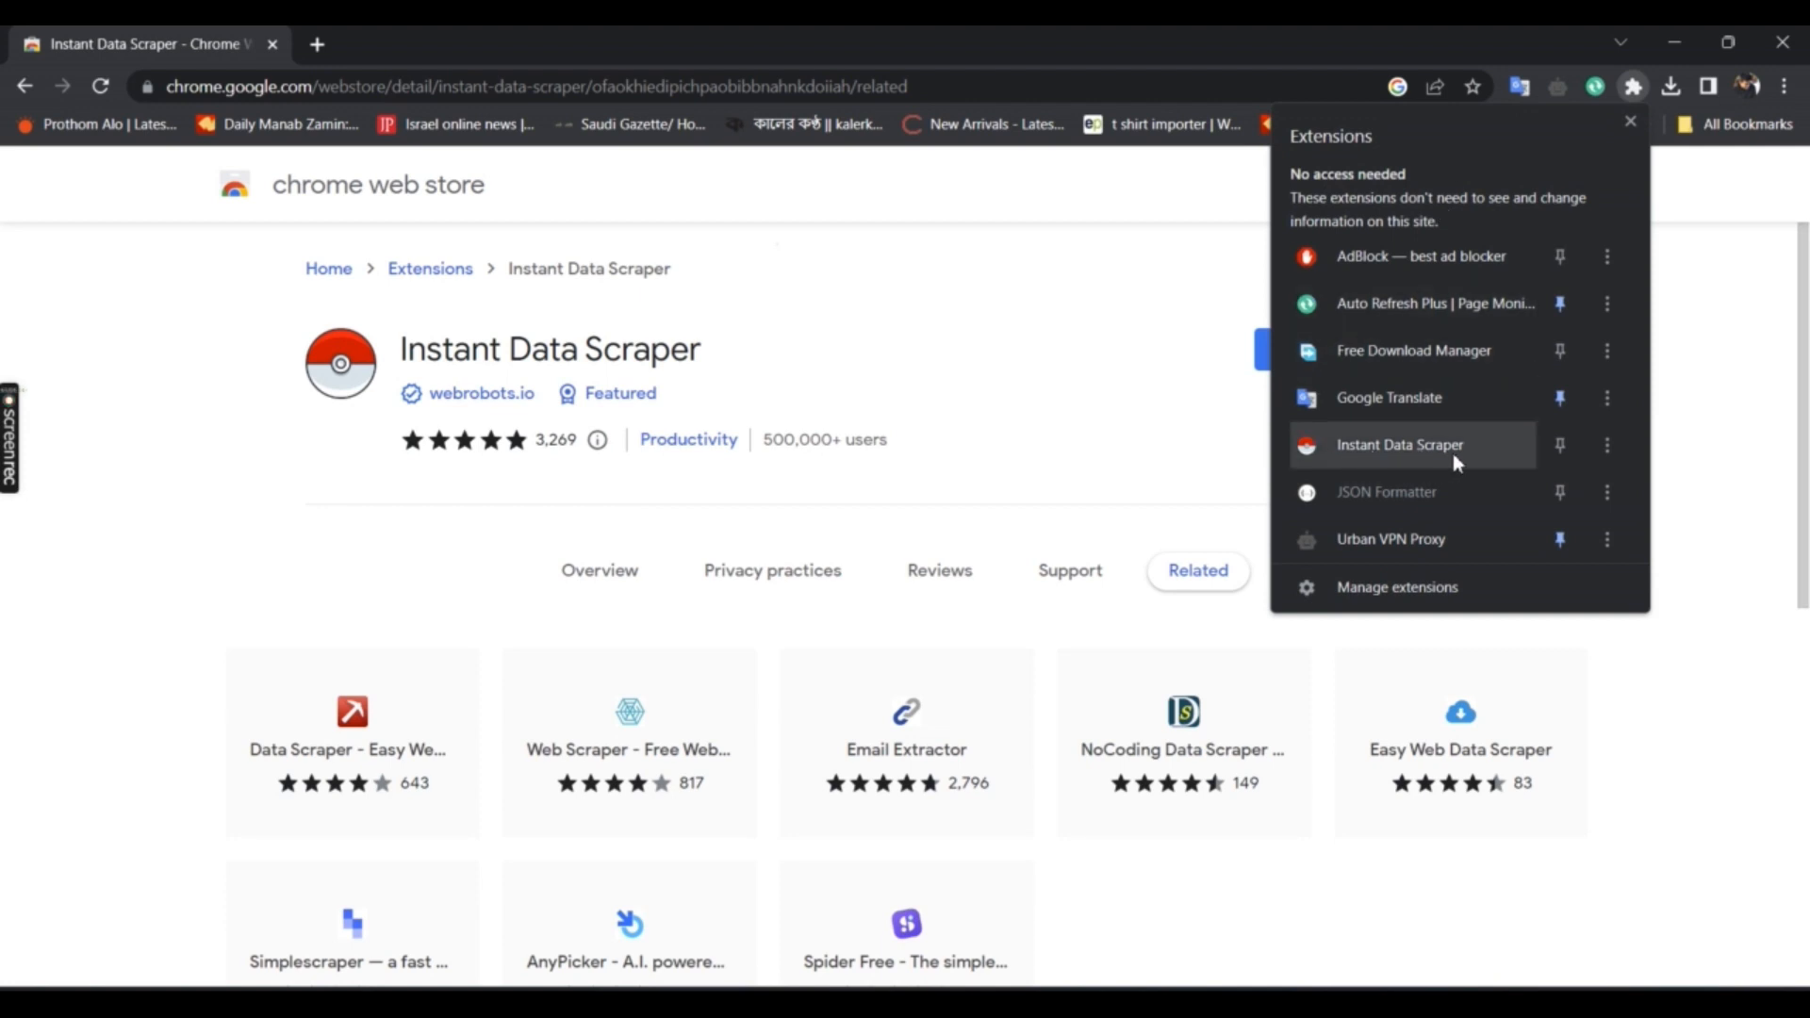
{"action": "left_click", "coordinate": [1559, 446]}
{"action": "left_click", "coordinate": [1683, 231]}
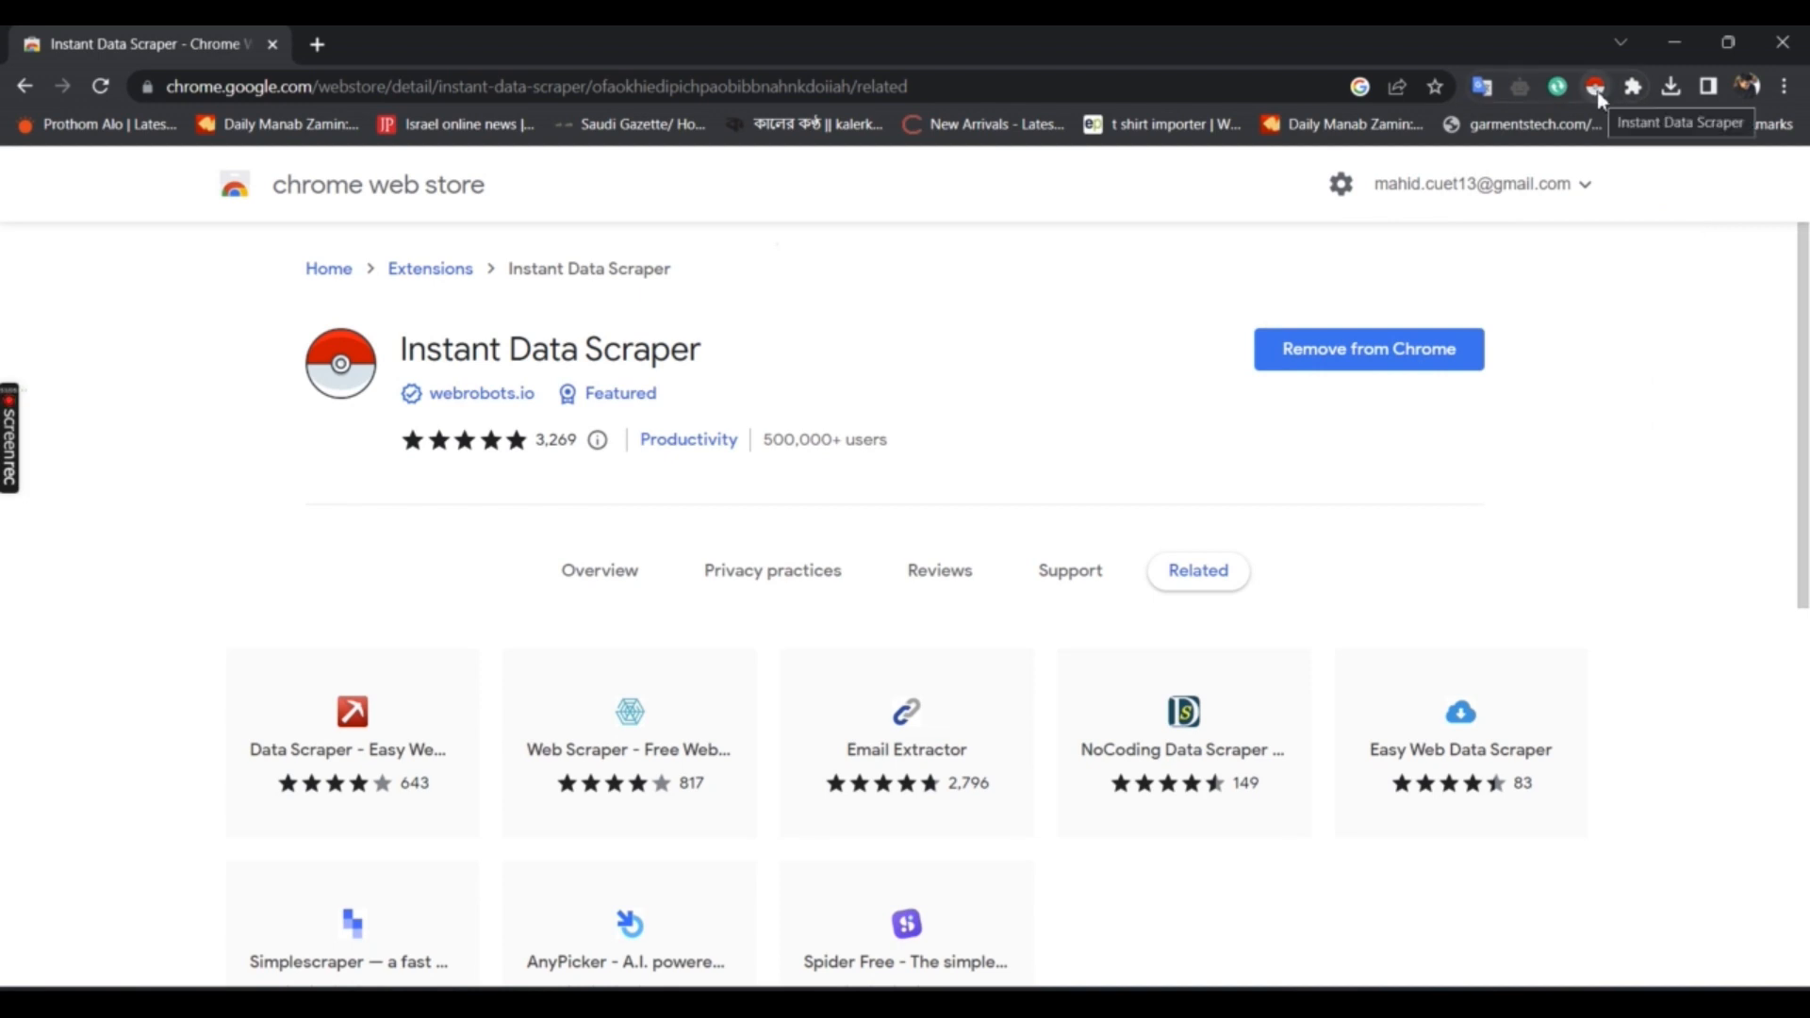
Replace the web store page with a fresh tab and open Google Maps through a "google map" search
{"action": "left_click", "coordinate": [331, 45]}
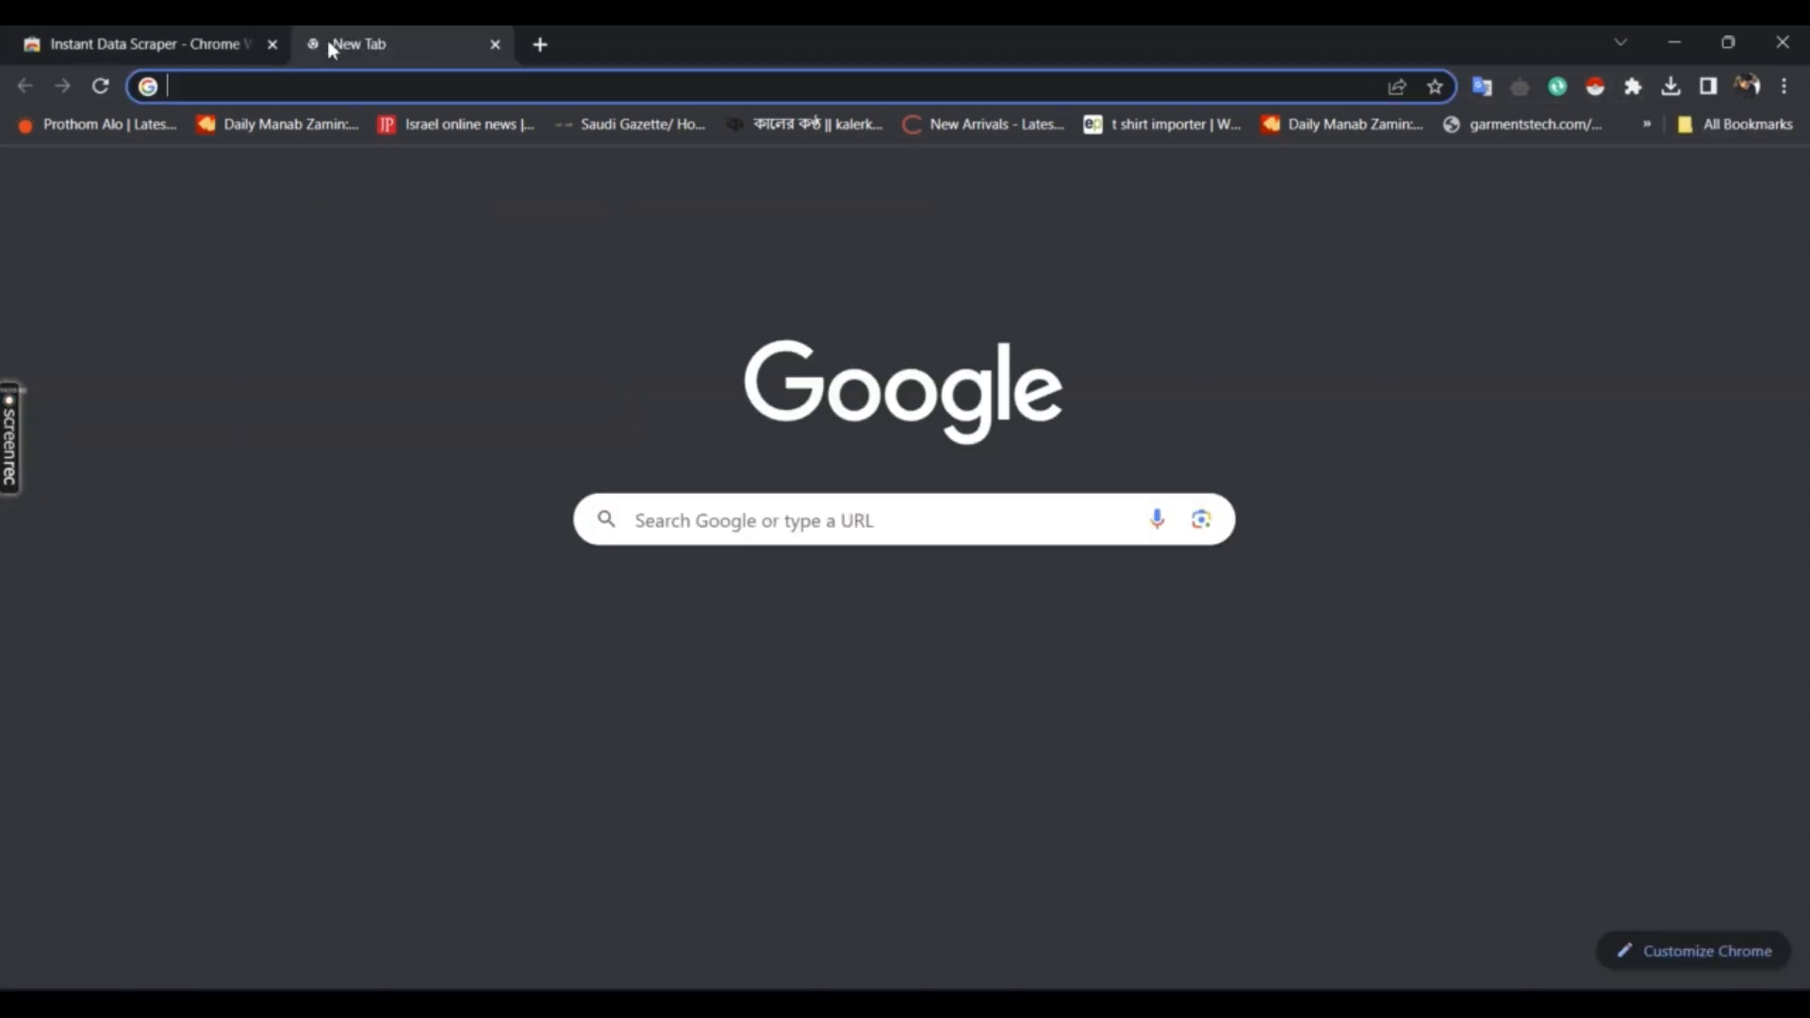
{"action": "left_click", "coordinate": [272, 45]}
{"action": "left_click", "coordinate": [260, 94]}
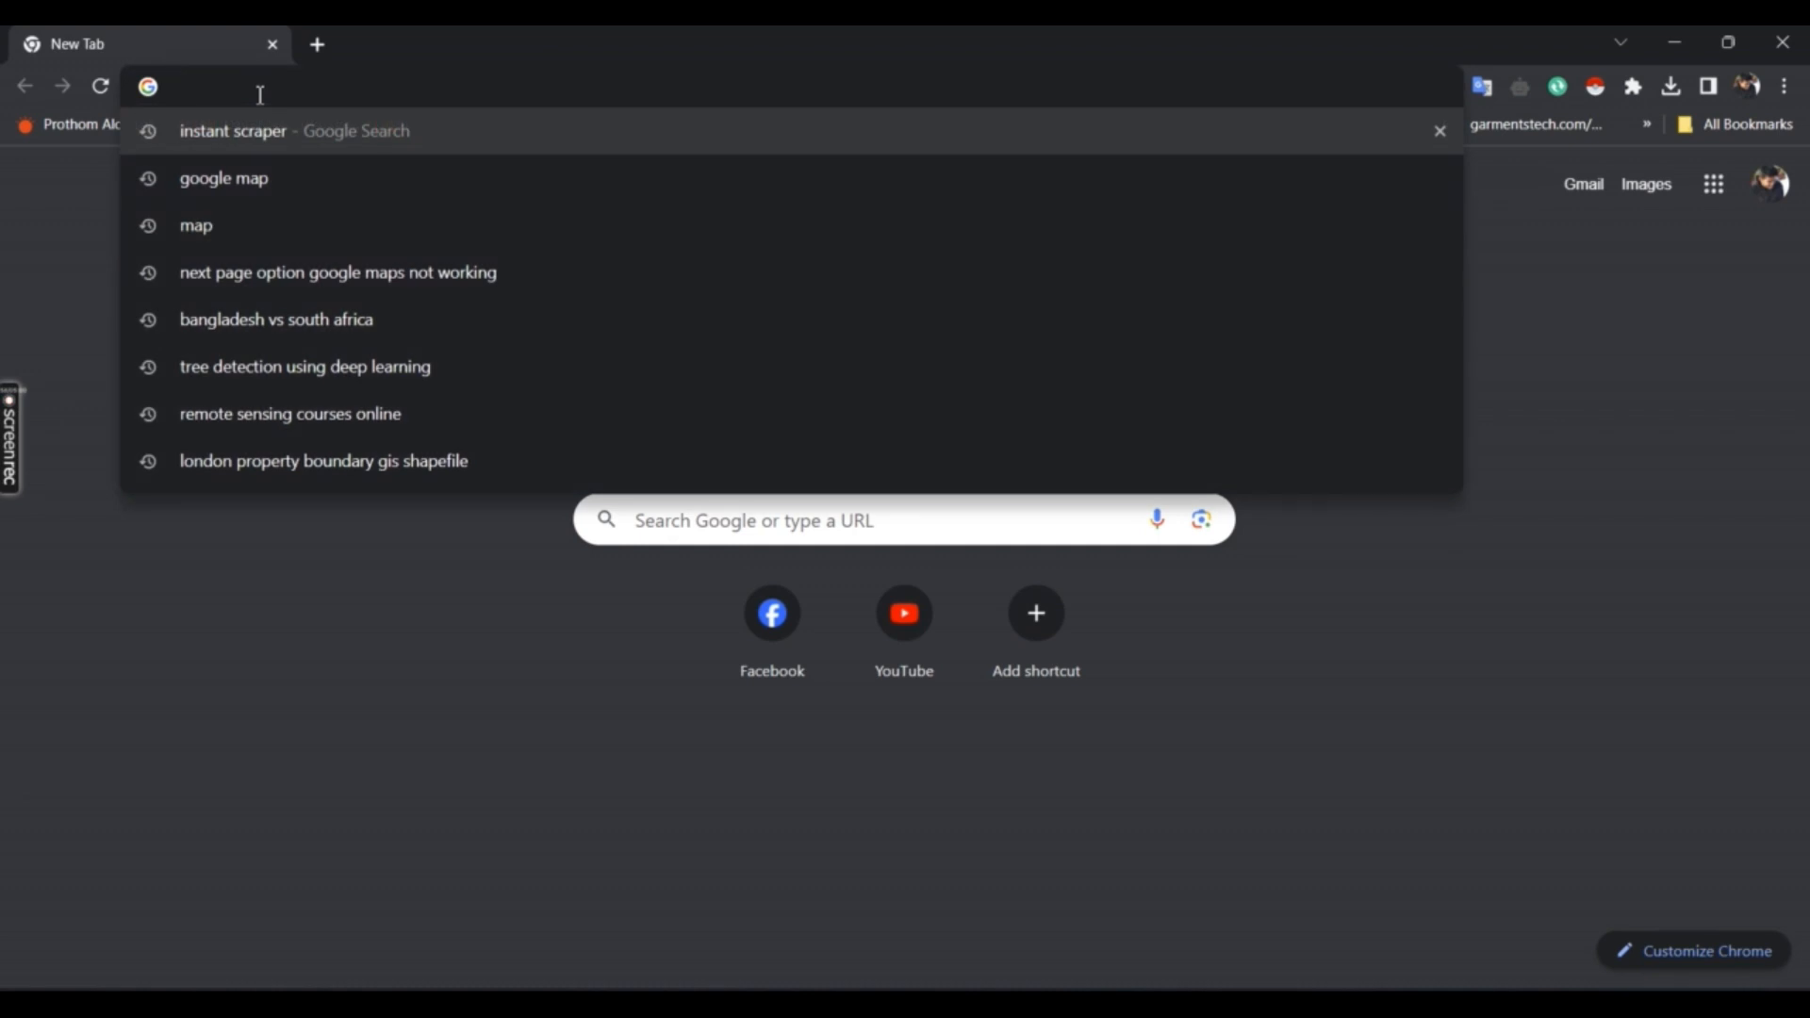
{"action": "type", "text": "goo"}
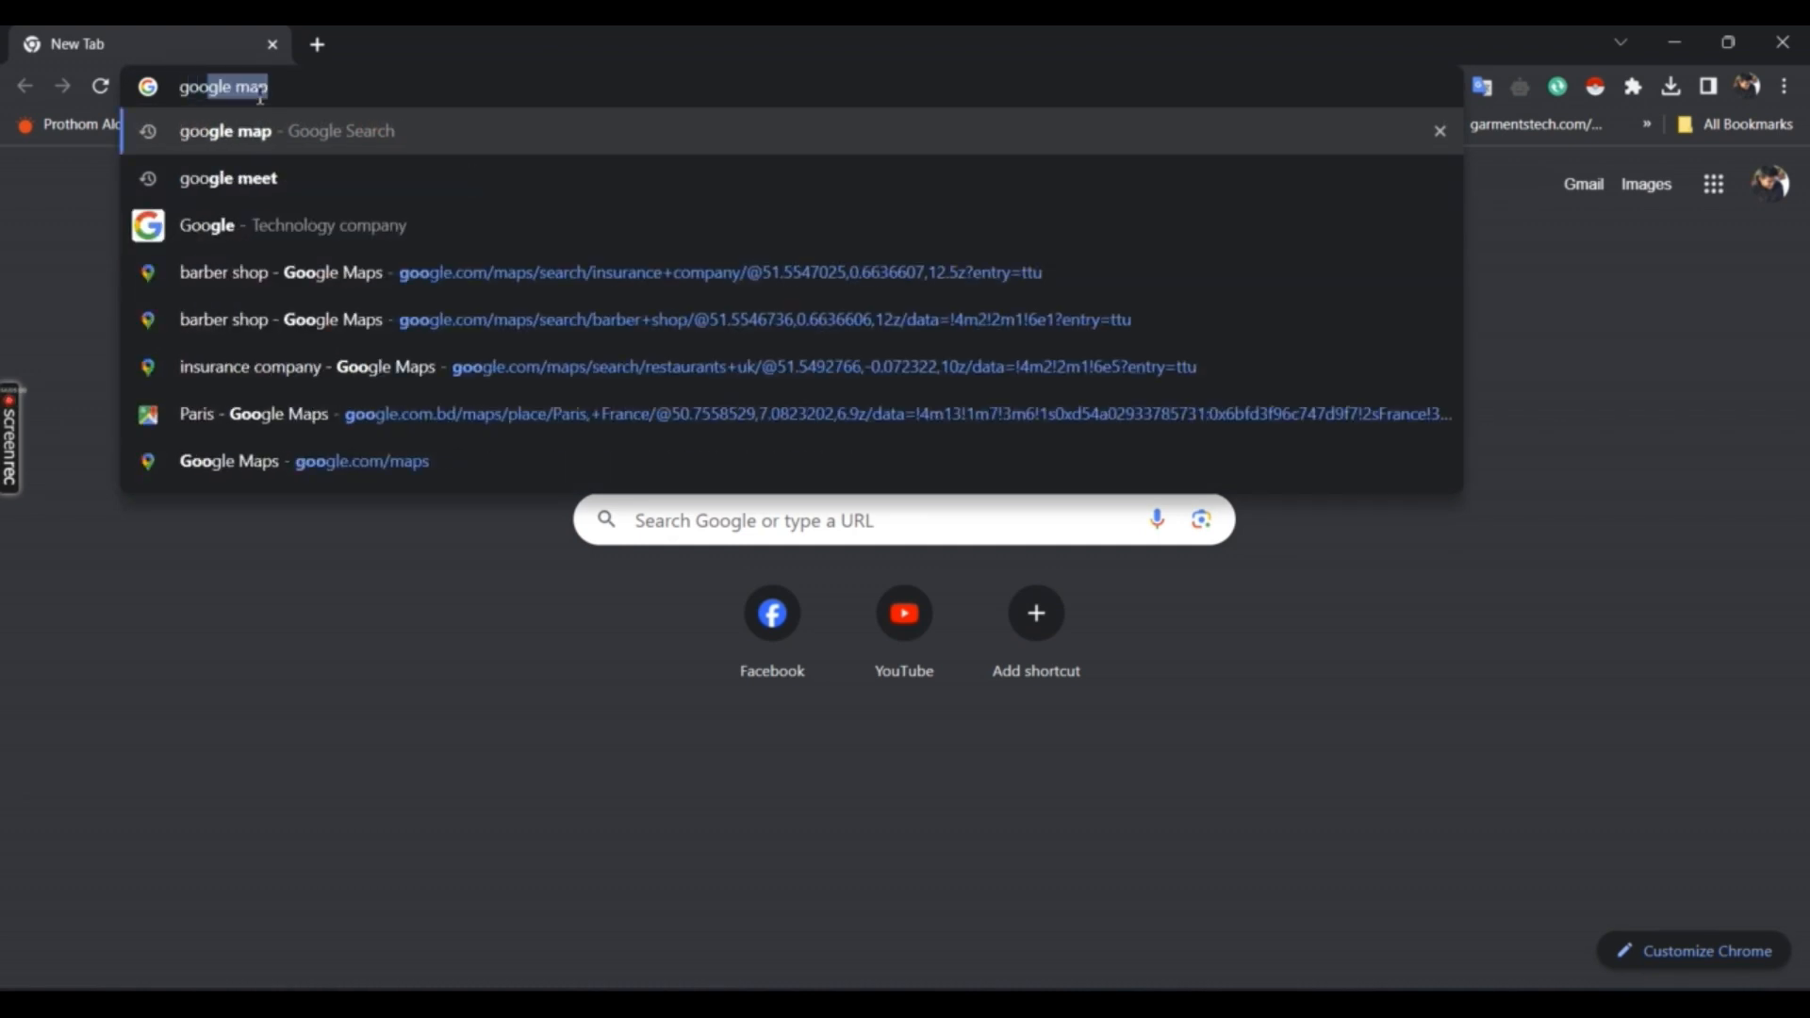
{"action": "key", "text": "Return"}
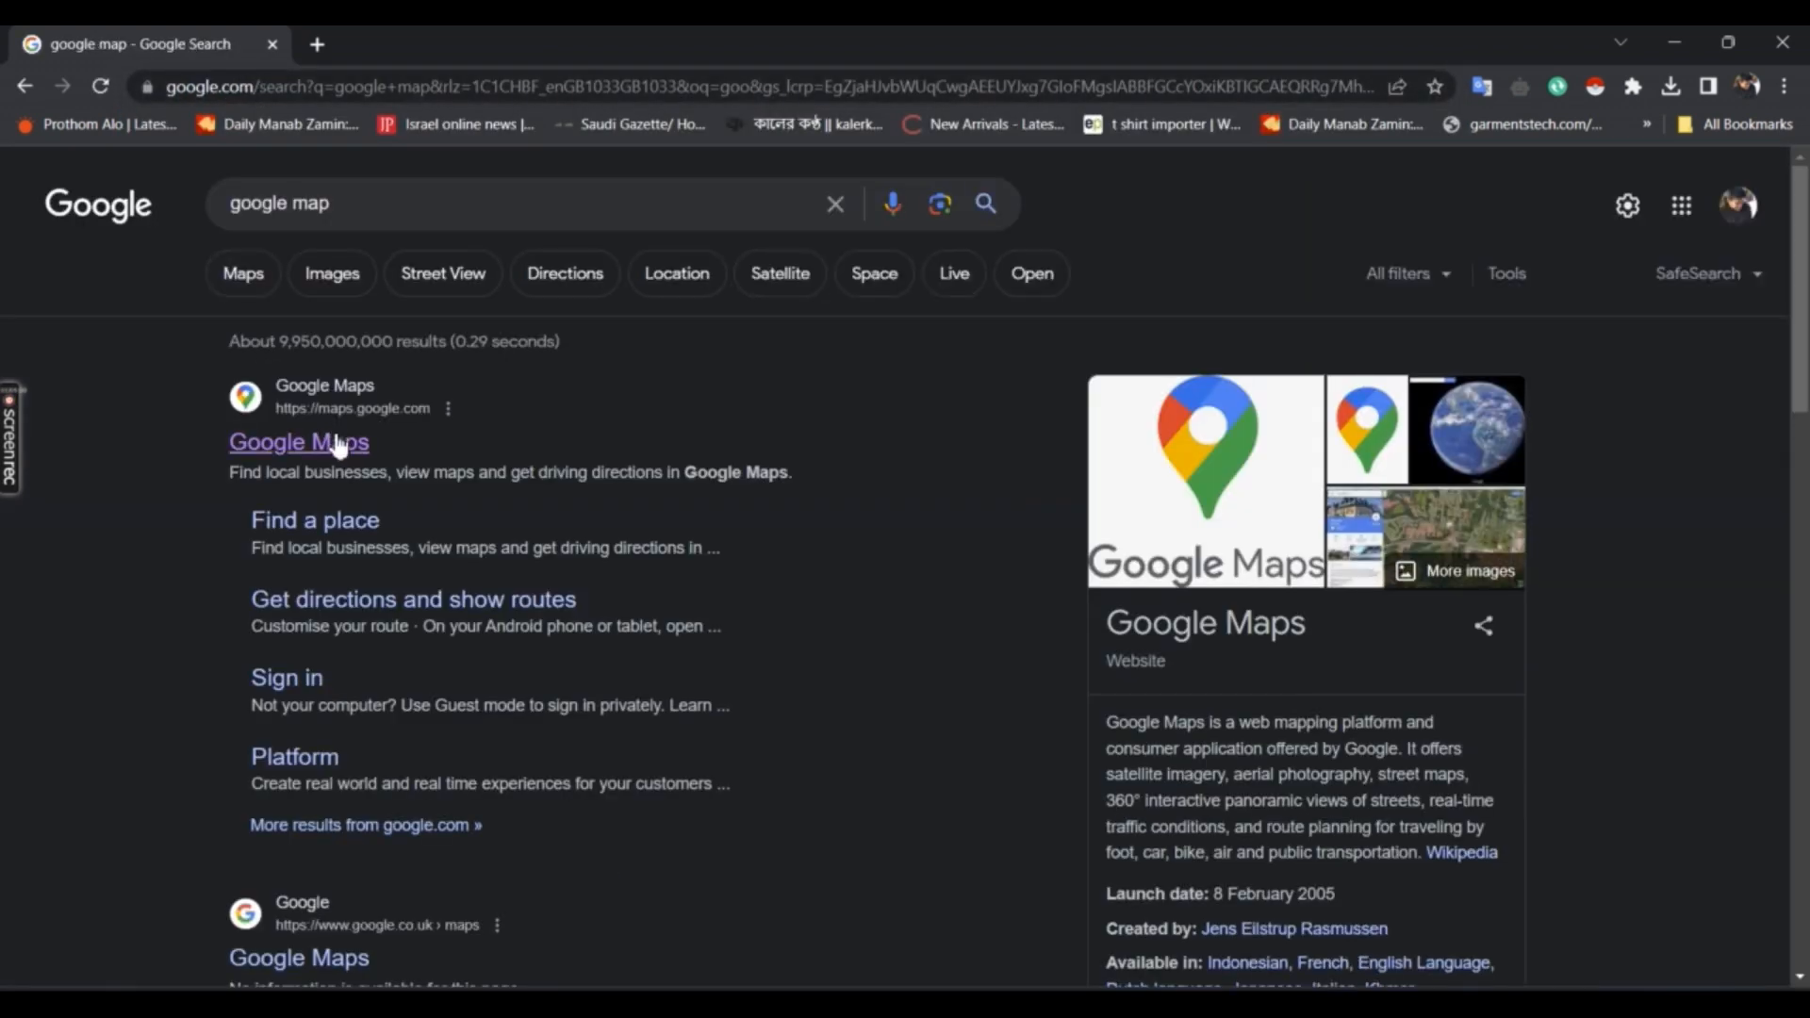
{"action": "left_click", "coordinate": [336, 440]}
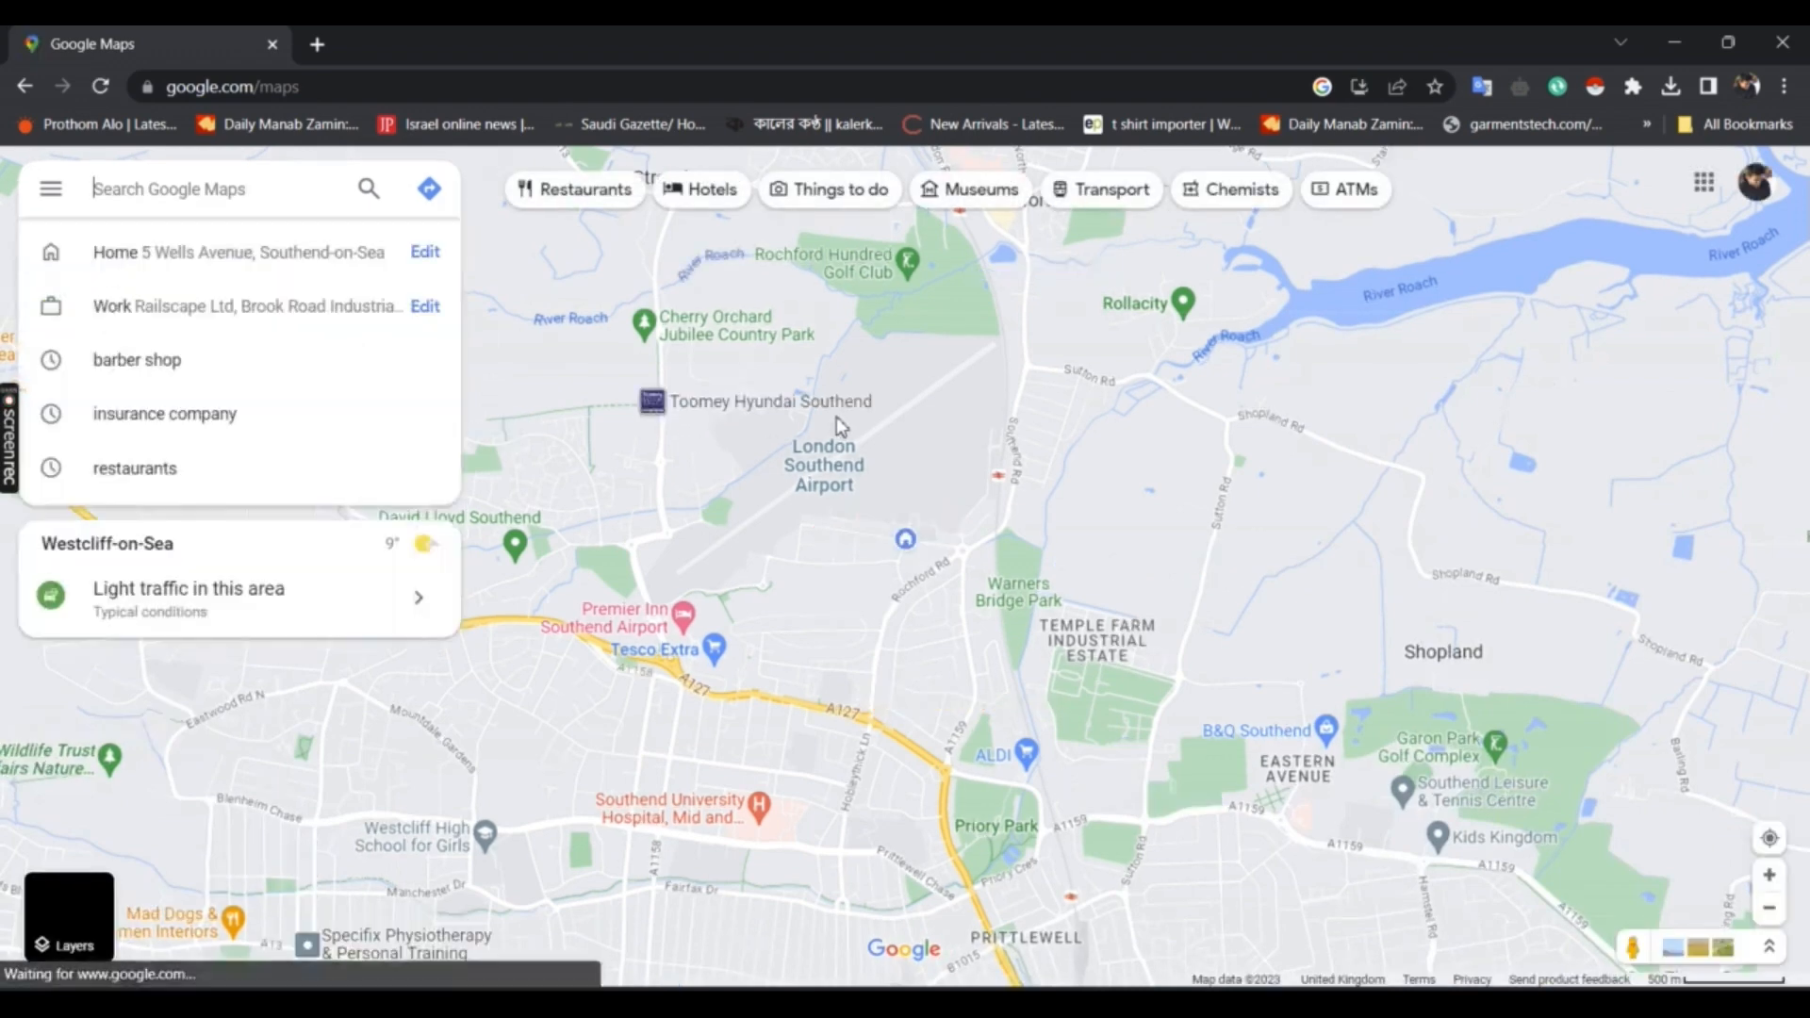
Search Google Maps for "insurance company" in the wider area around Southend-on-Sea
{"action": "scroll", "coordinate": [922, 466], "scroll_direction": "down", "scroll_amount": 3}
{"action": "scroll", "coordinate": [959, 481], "scroll_direction": "down", "scroll_amount": 2}
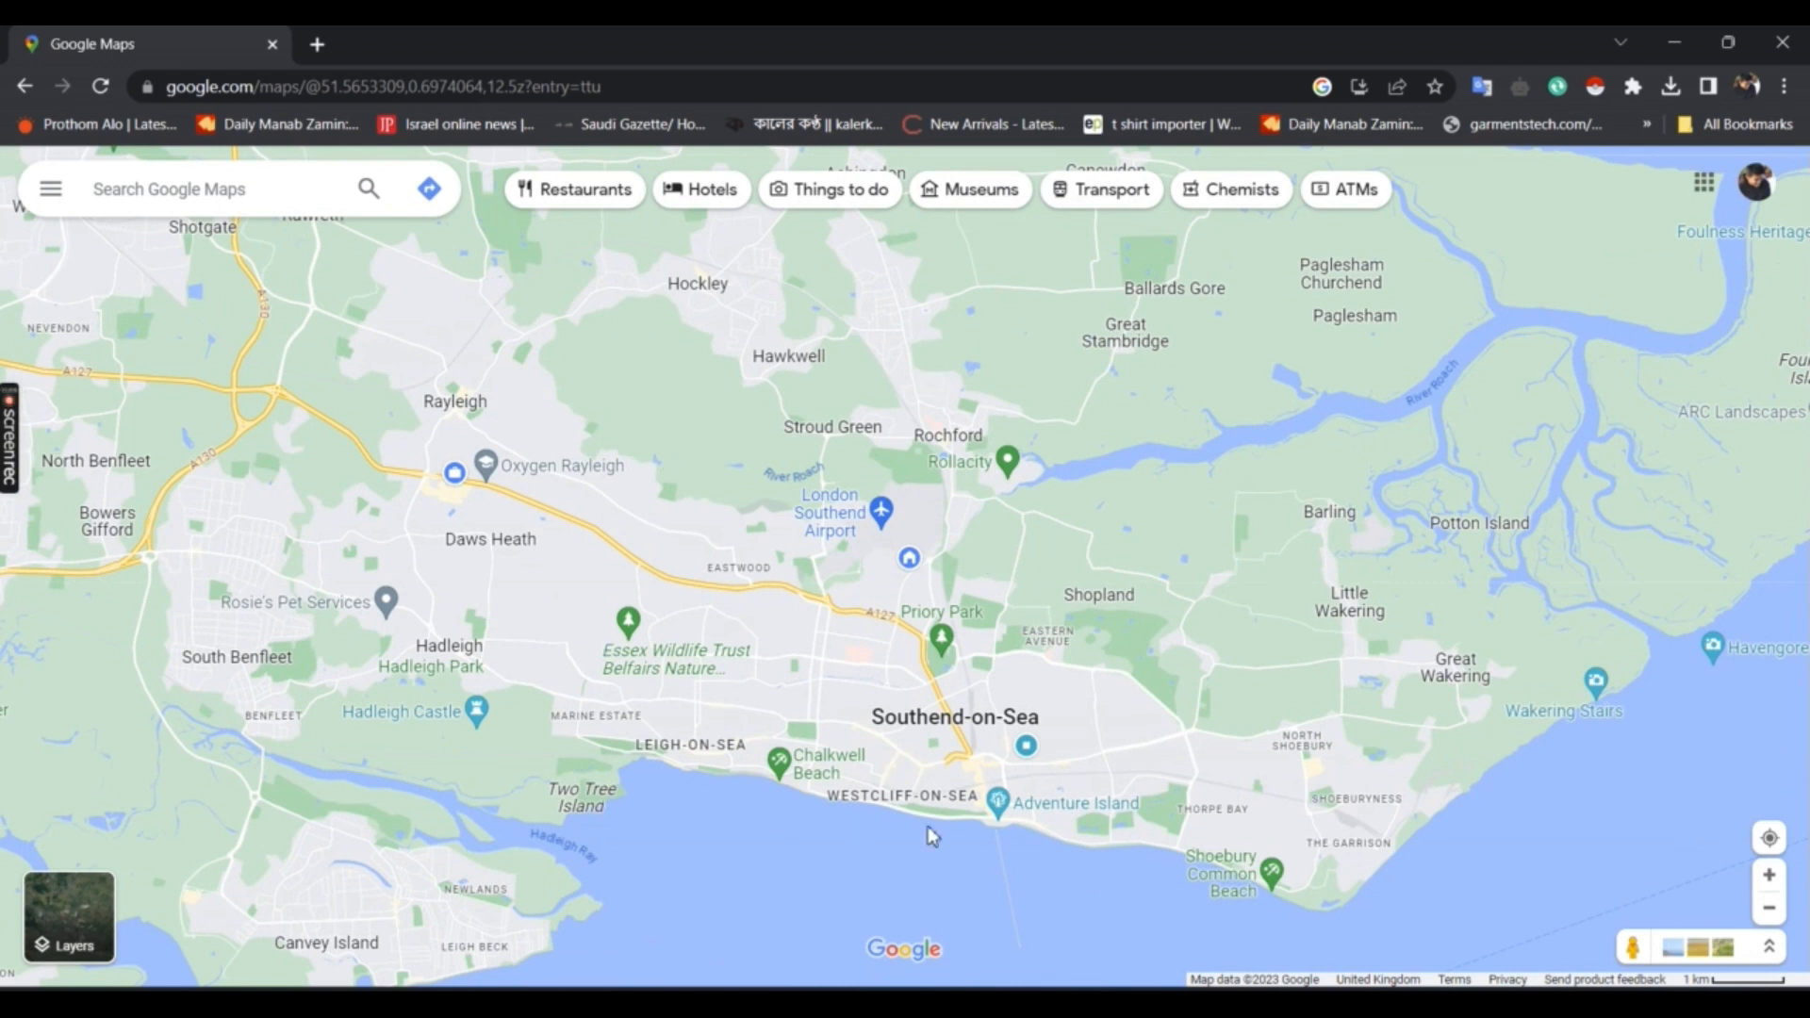
{"action": "left_click", "coordinate": [219, 191]}
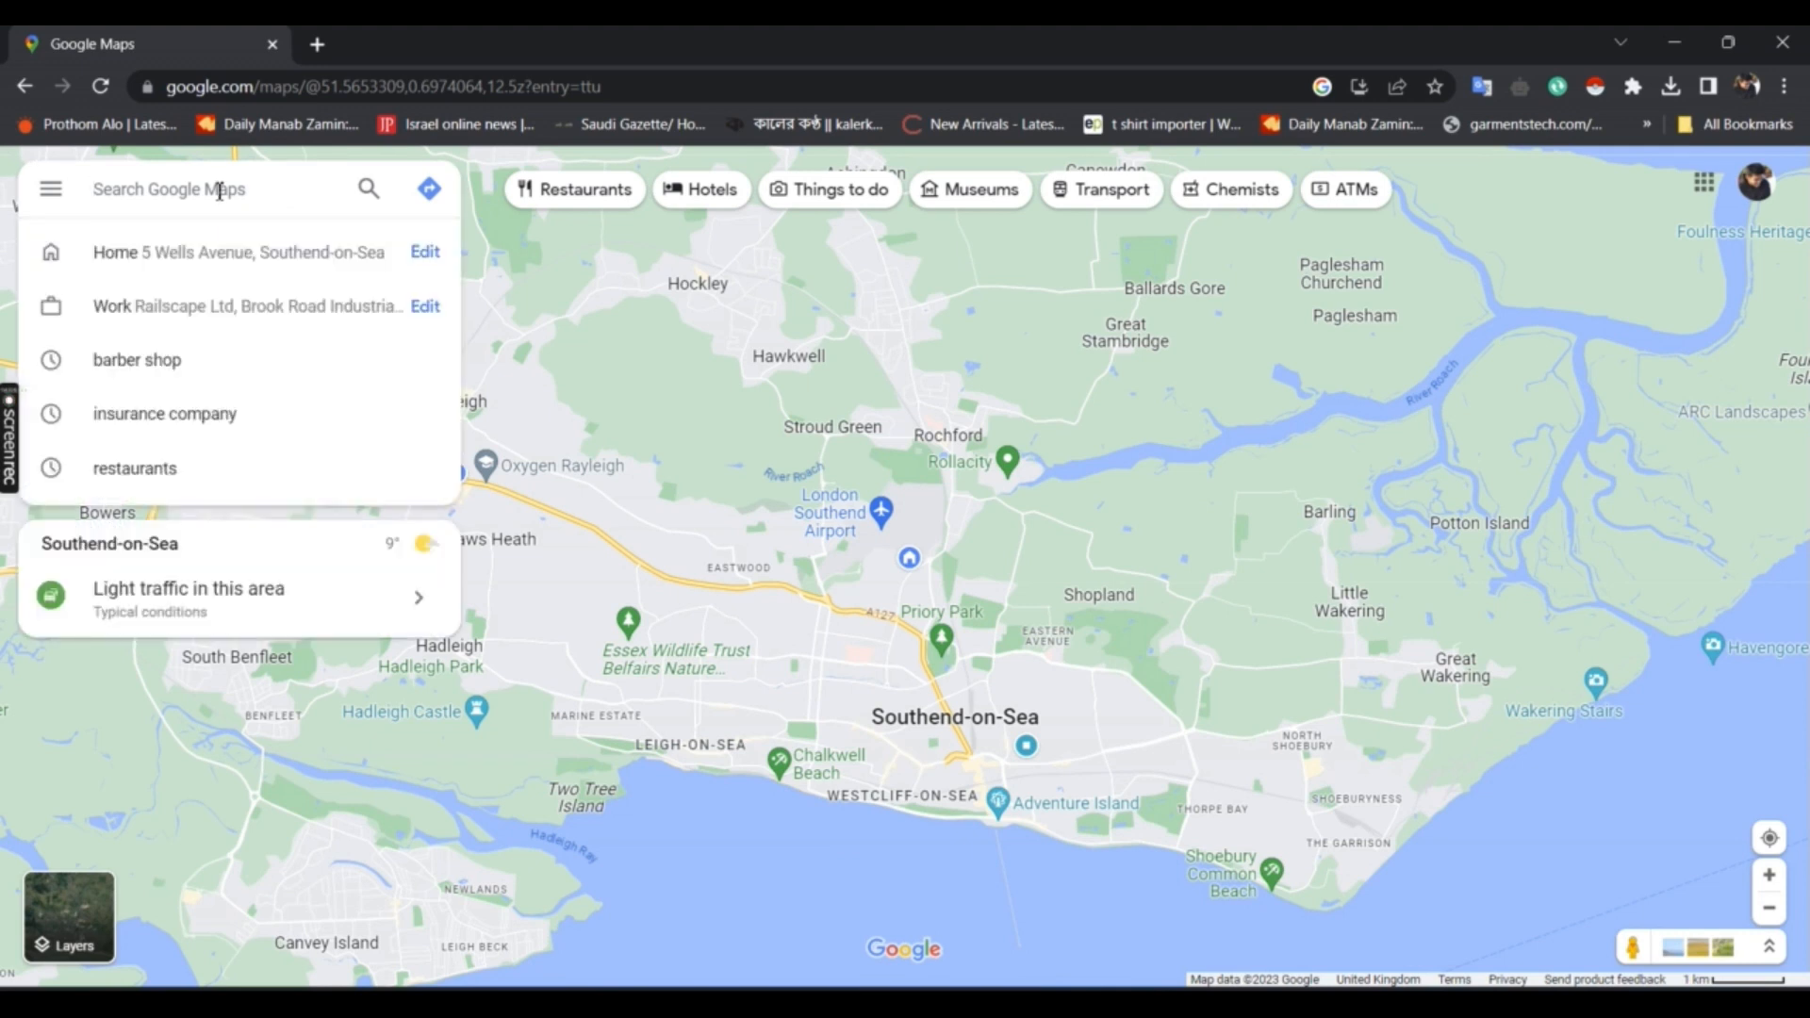
{"action": "type", "text": "insura"}
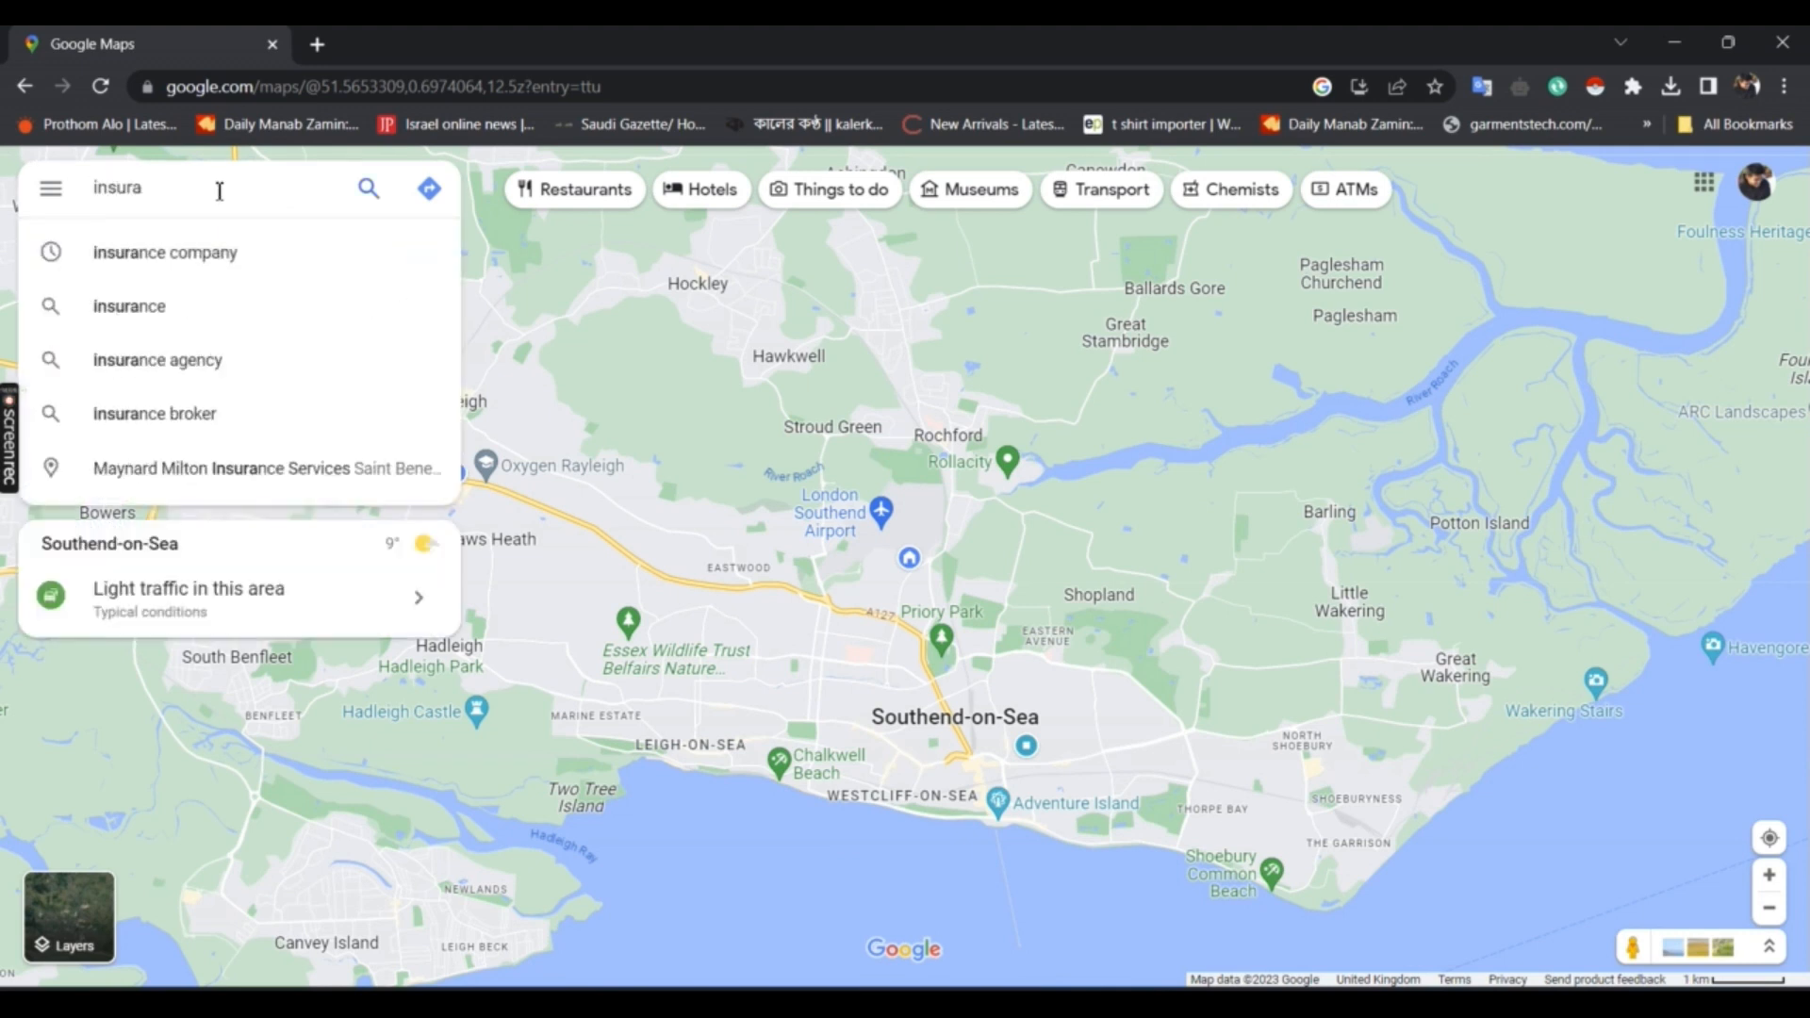
{"action": "key", "text": "Down"}
{"action": "key", "text": "Return"}
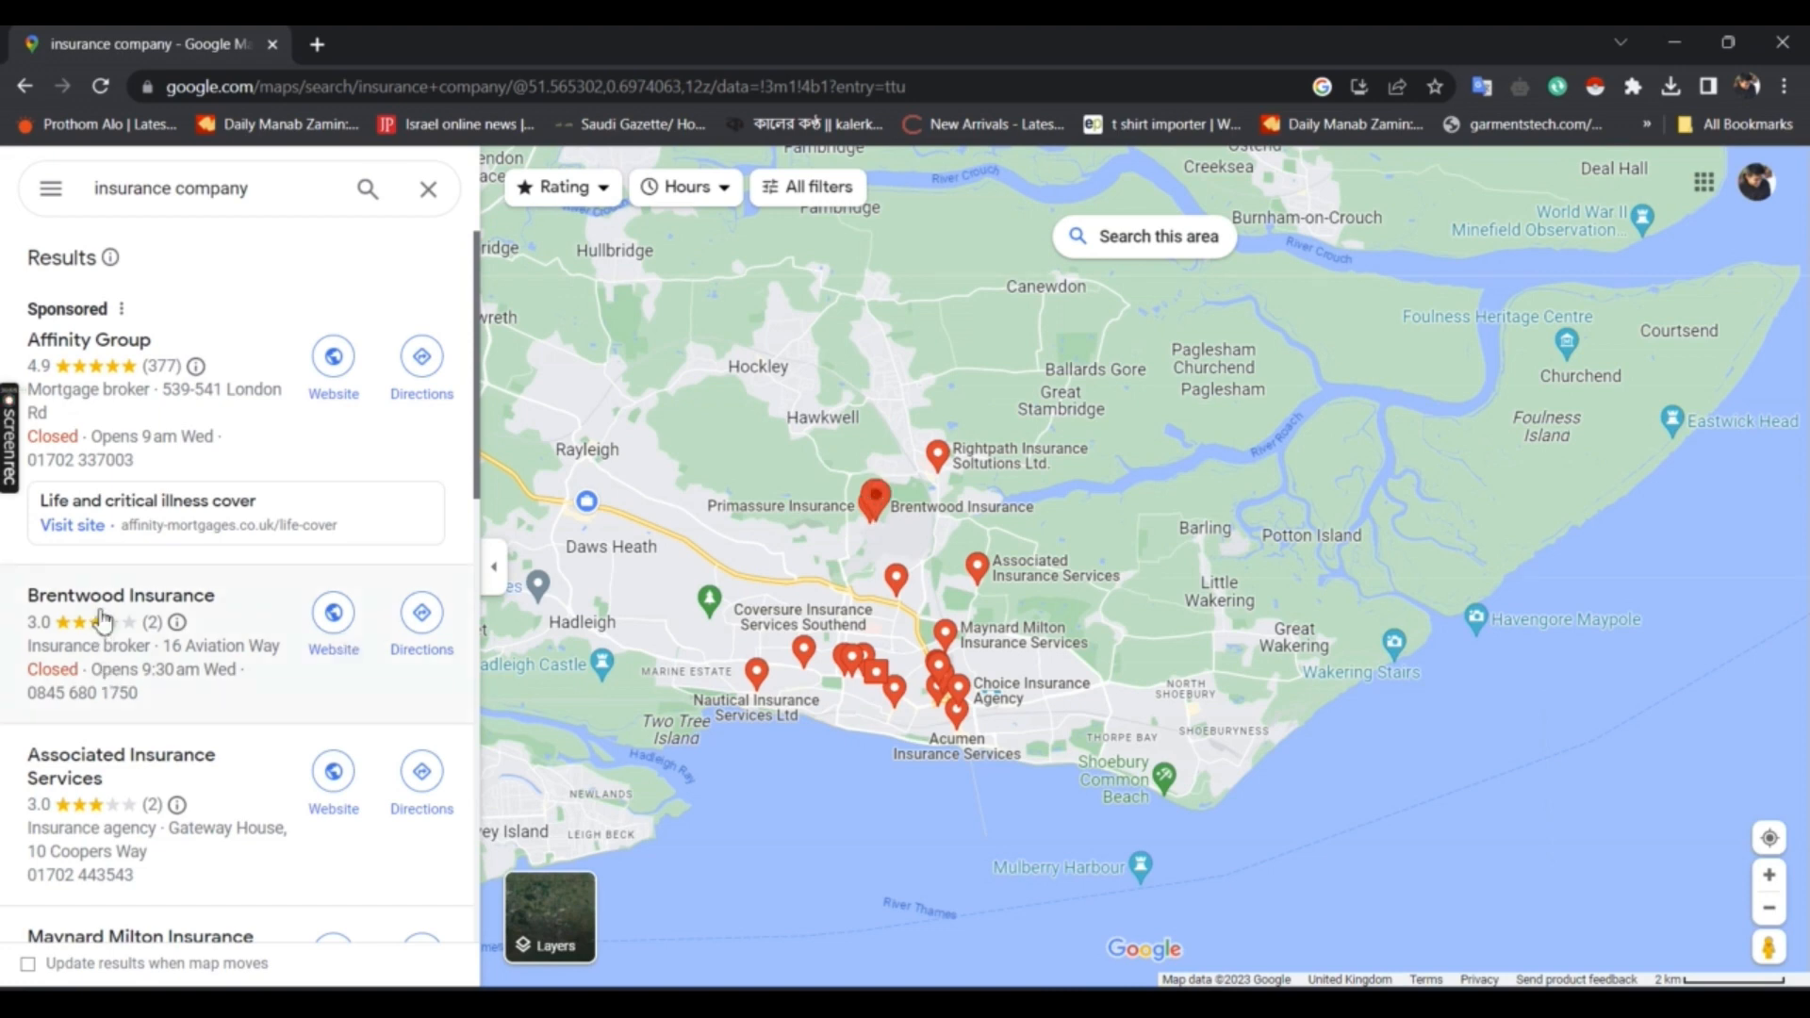
Look through the insurance company listings, launch Instant Data Scraper on them and move its window clear of the results list
{"action": "scroll", "coordinate": [222, 527], "scroll_direction": "down", "scroll_amount": 15}
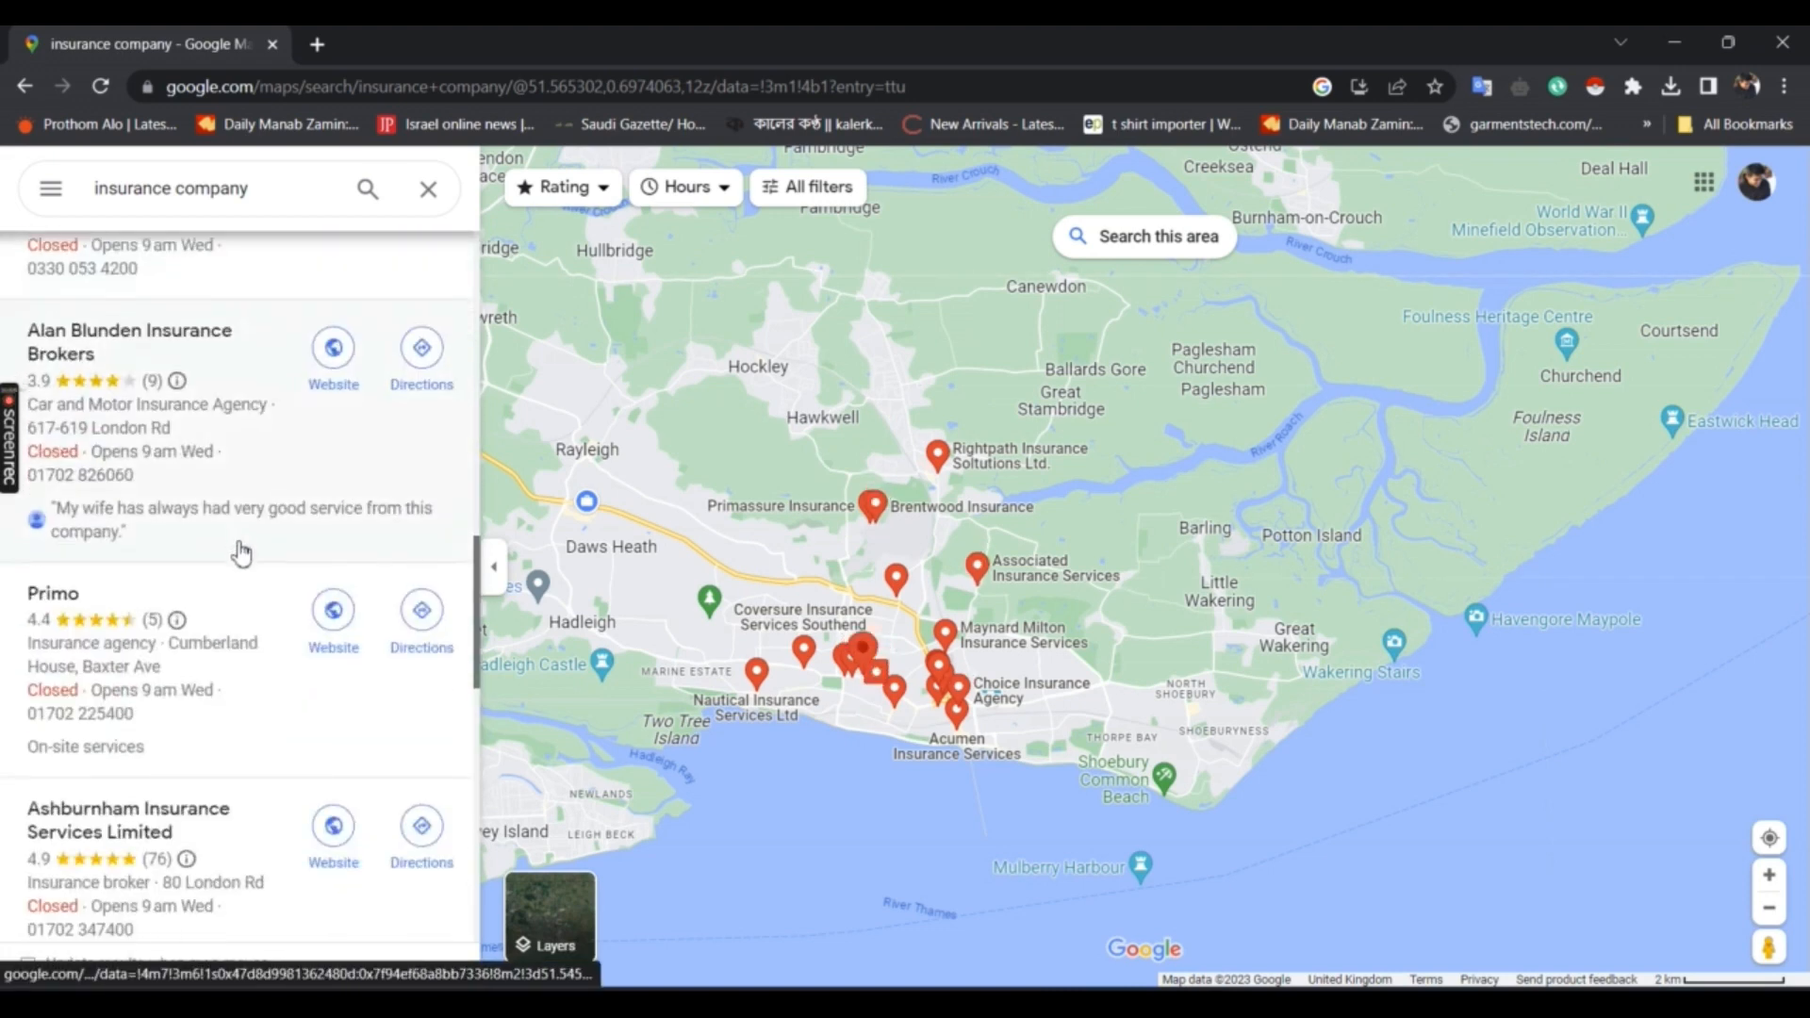
{"action": "scroll", "coordinate": [241, 554], "scroll_direction": "down", "scroll_amount": 15}
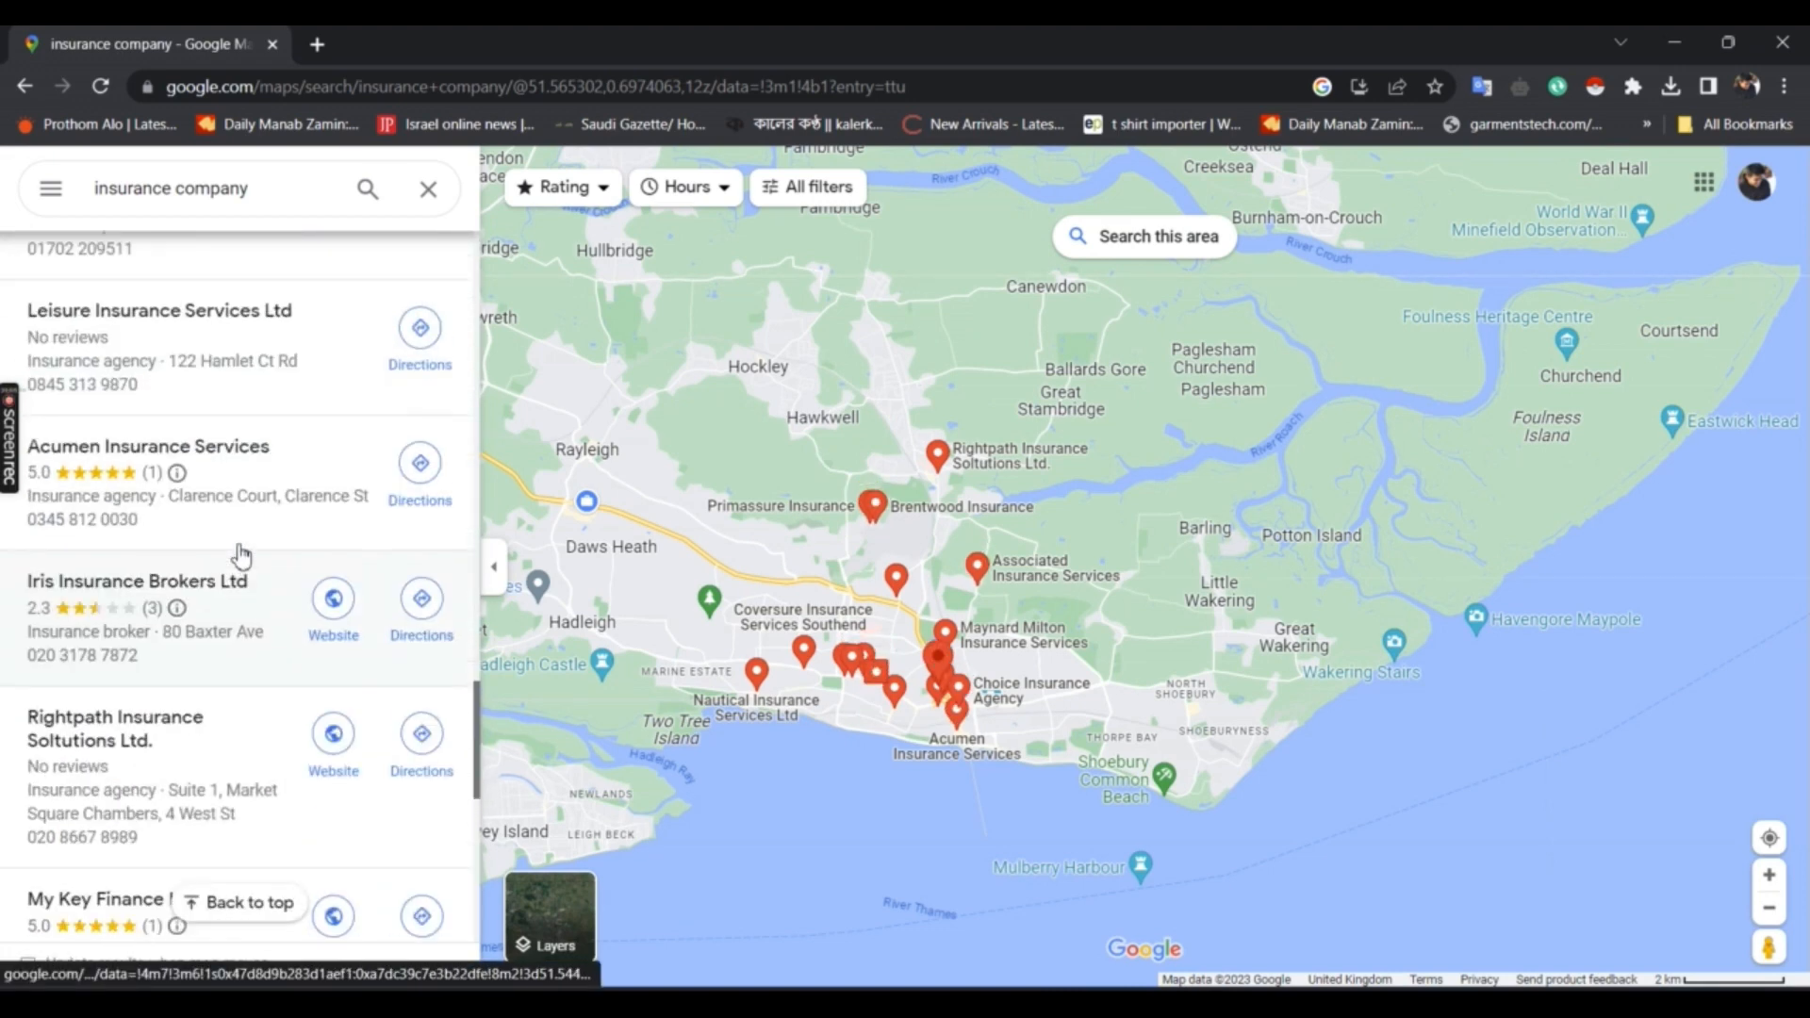
{"action": "scroll", "coordinate": [242, 556], "scroll_direction": "up", "scroll_amount": 20}
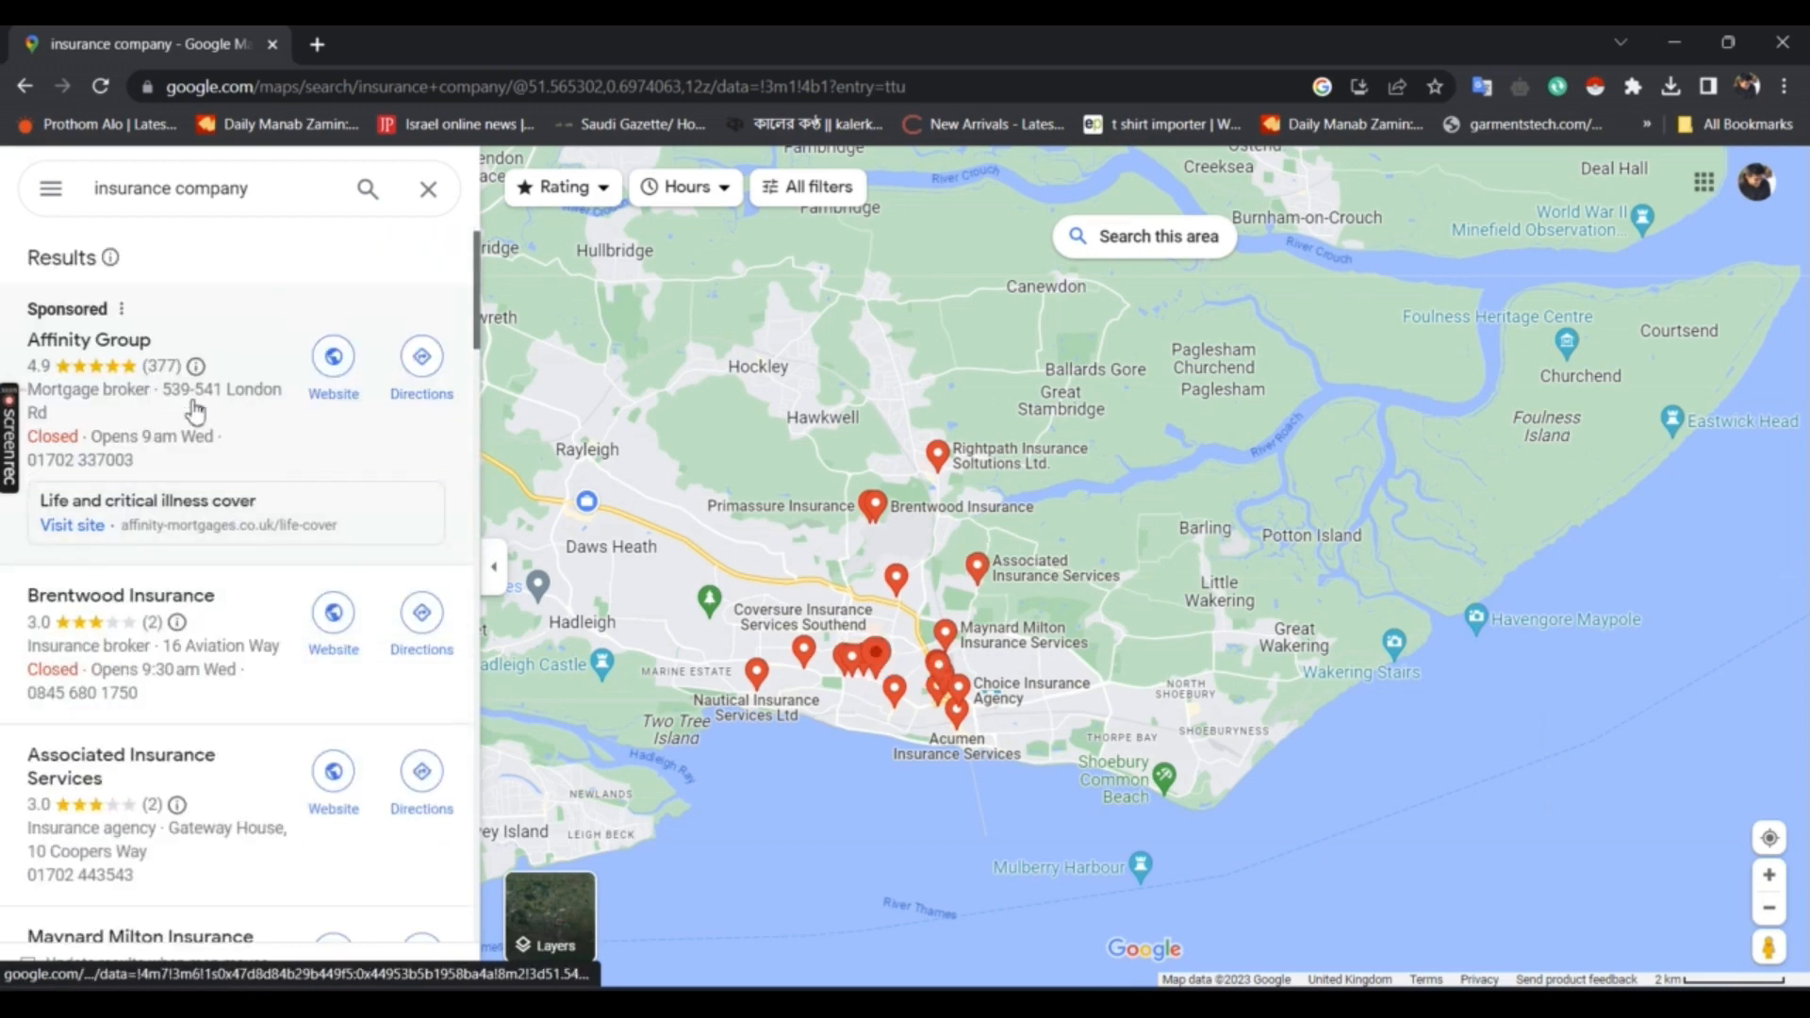
{"action": "mouse_move", "coordinate": [586, 517]}
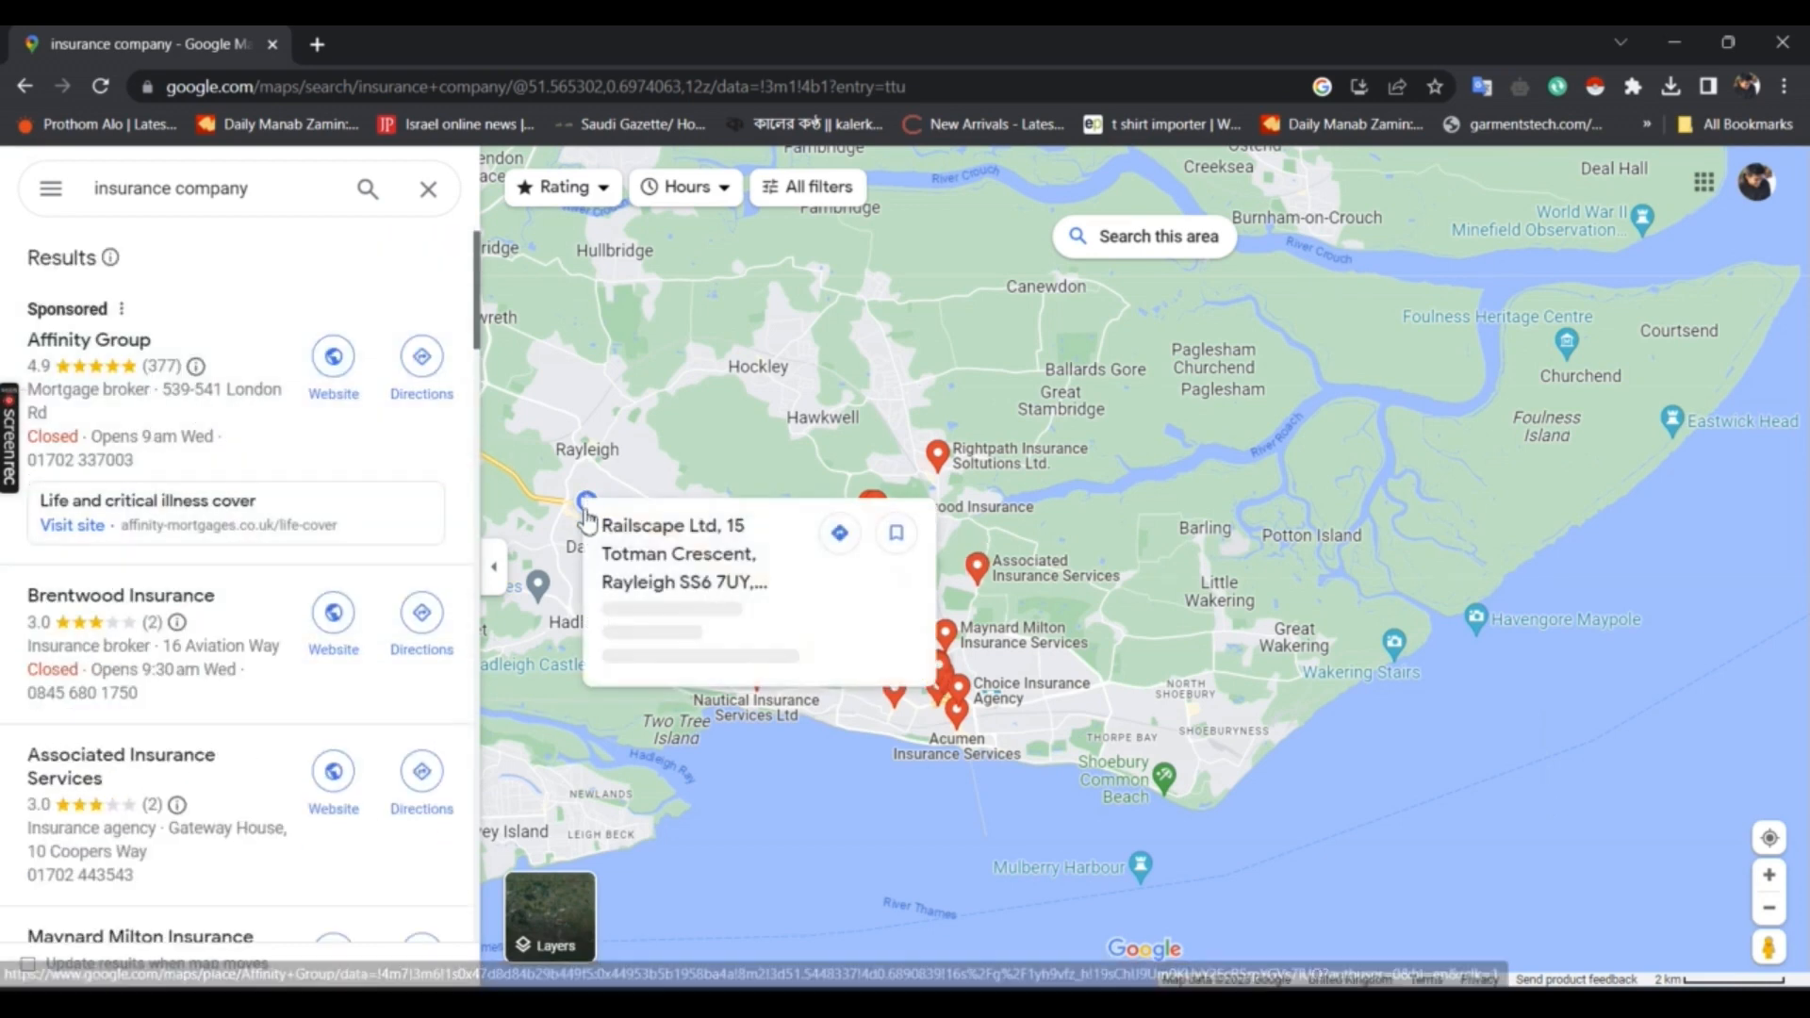
{"action": "left_click", "coordinate": [1595, 92]}
{"action": "left_click_drag", "start_coordinate": [622, 243], "coordinate": [1425, 91]}
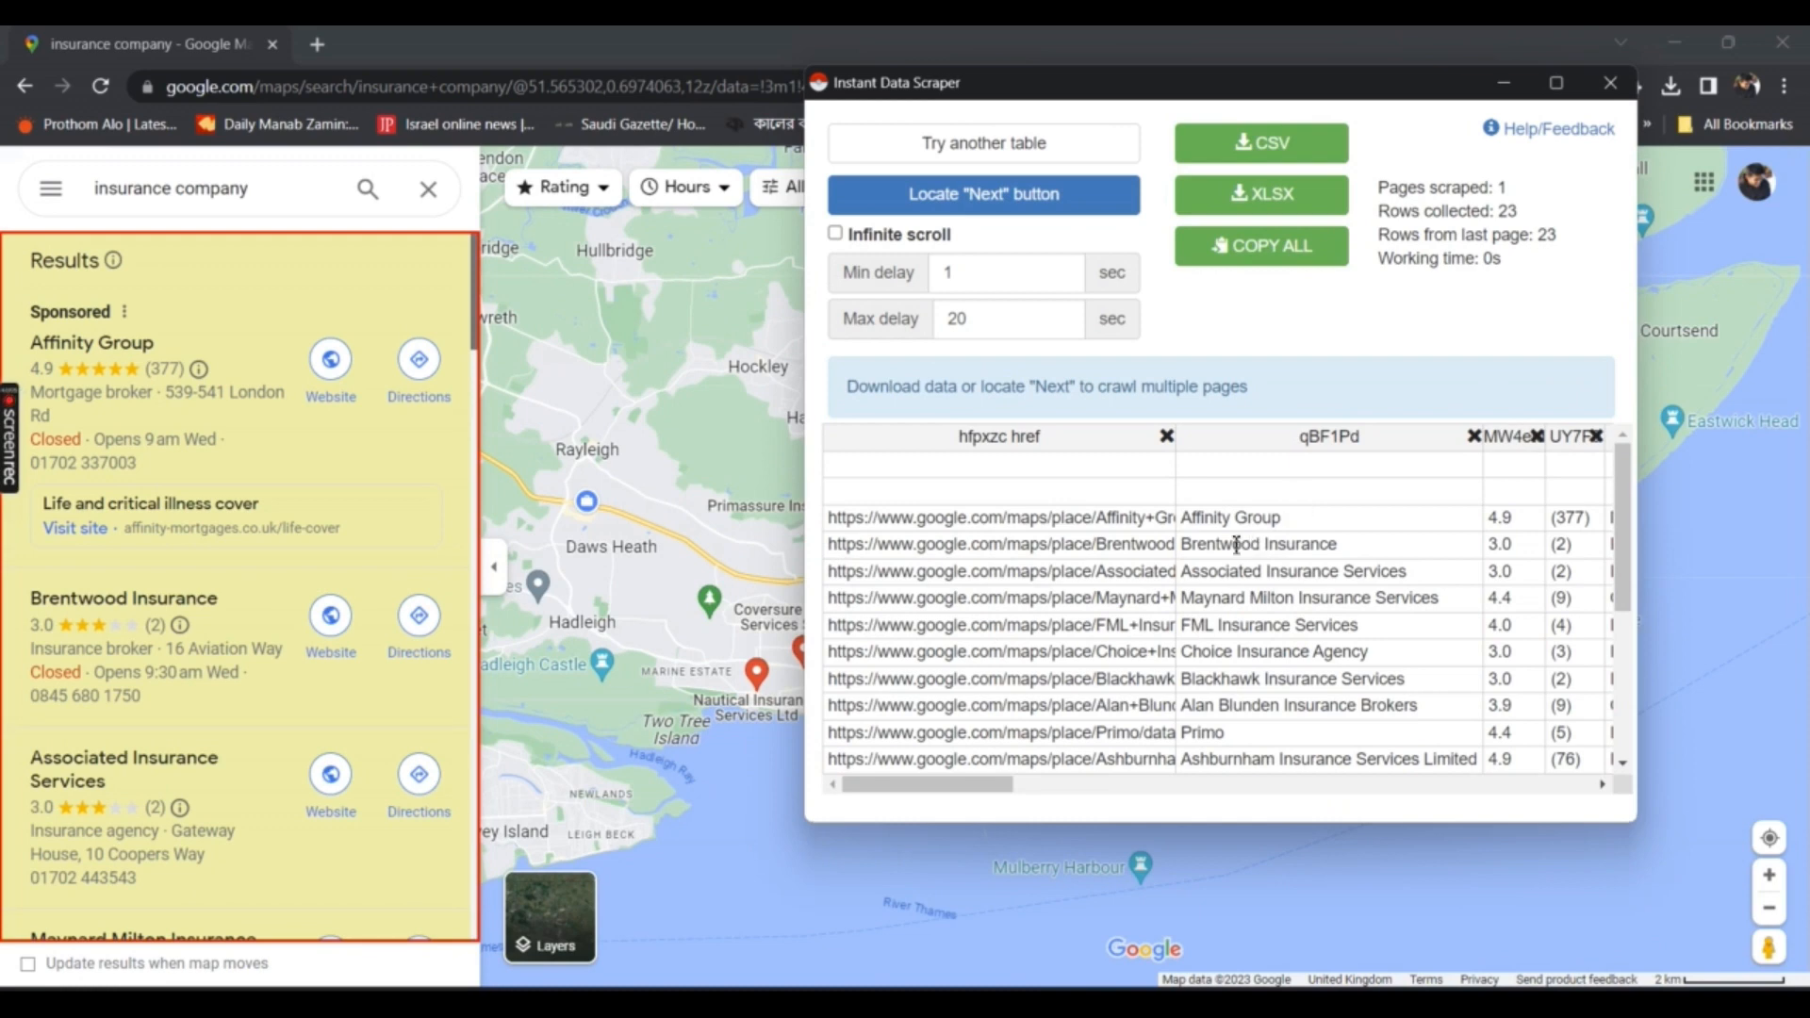
Examine the rows and columns of the scraped table, including business names, ratings, categories, opening hours, phone numbers and websites
{"action": "scroll", "coordinate": [1235, 545], "scroll_direction": "down", "scroll_amount": 2}
{"action": "scroll", "coordinate": [1293, 543], "scroll_direction": "up", "scroll_amount": 1}
{"action": "left_click_drag", "start_coordinate": [1002, 792], "coordinate": [1065, 792]}
{"action": "scroll", "coordinate": [1070, 555], "scroll_direction": "down", "scroll_amount": 2}
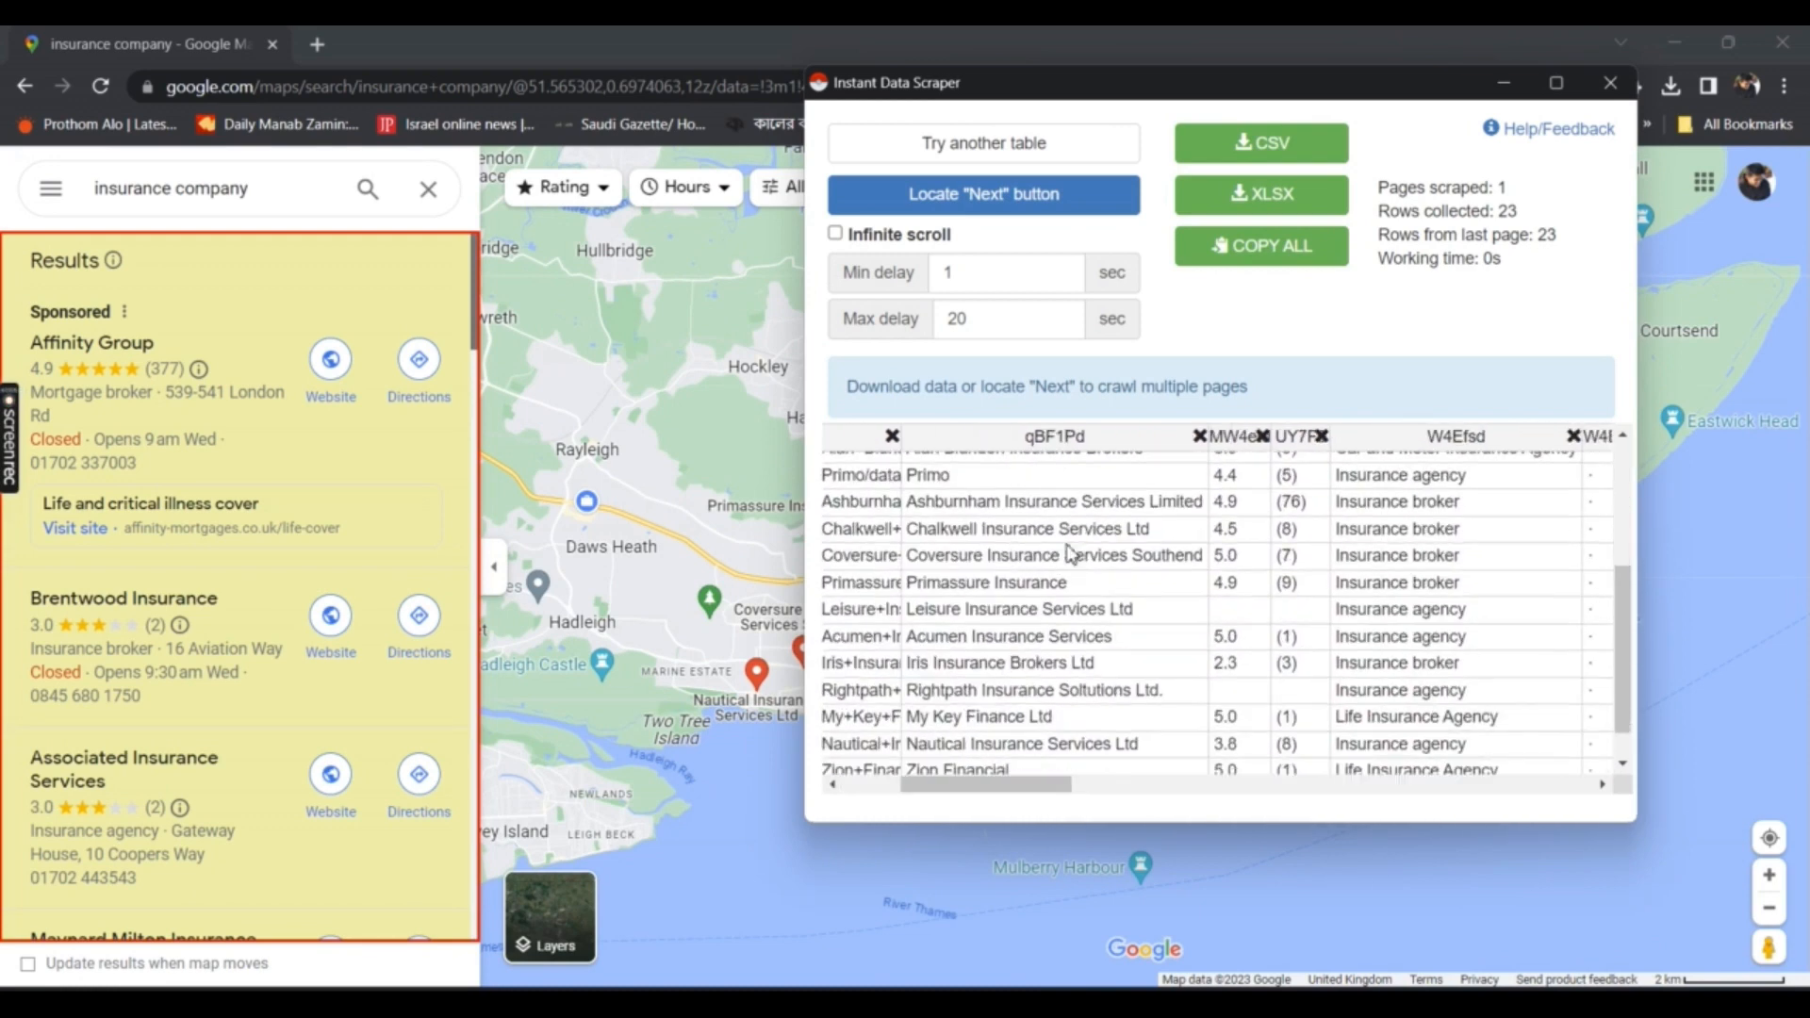
{"action": "scroll", "coordinate": [1070, 554], "scroll_direction": "down", "scroll_amount": 1}
{"action": "scroll", "coordinate": [1084, 561], "scroll_direction": "up", "scroll_amount": 5}
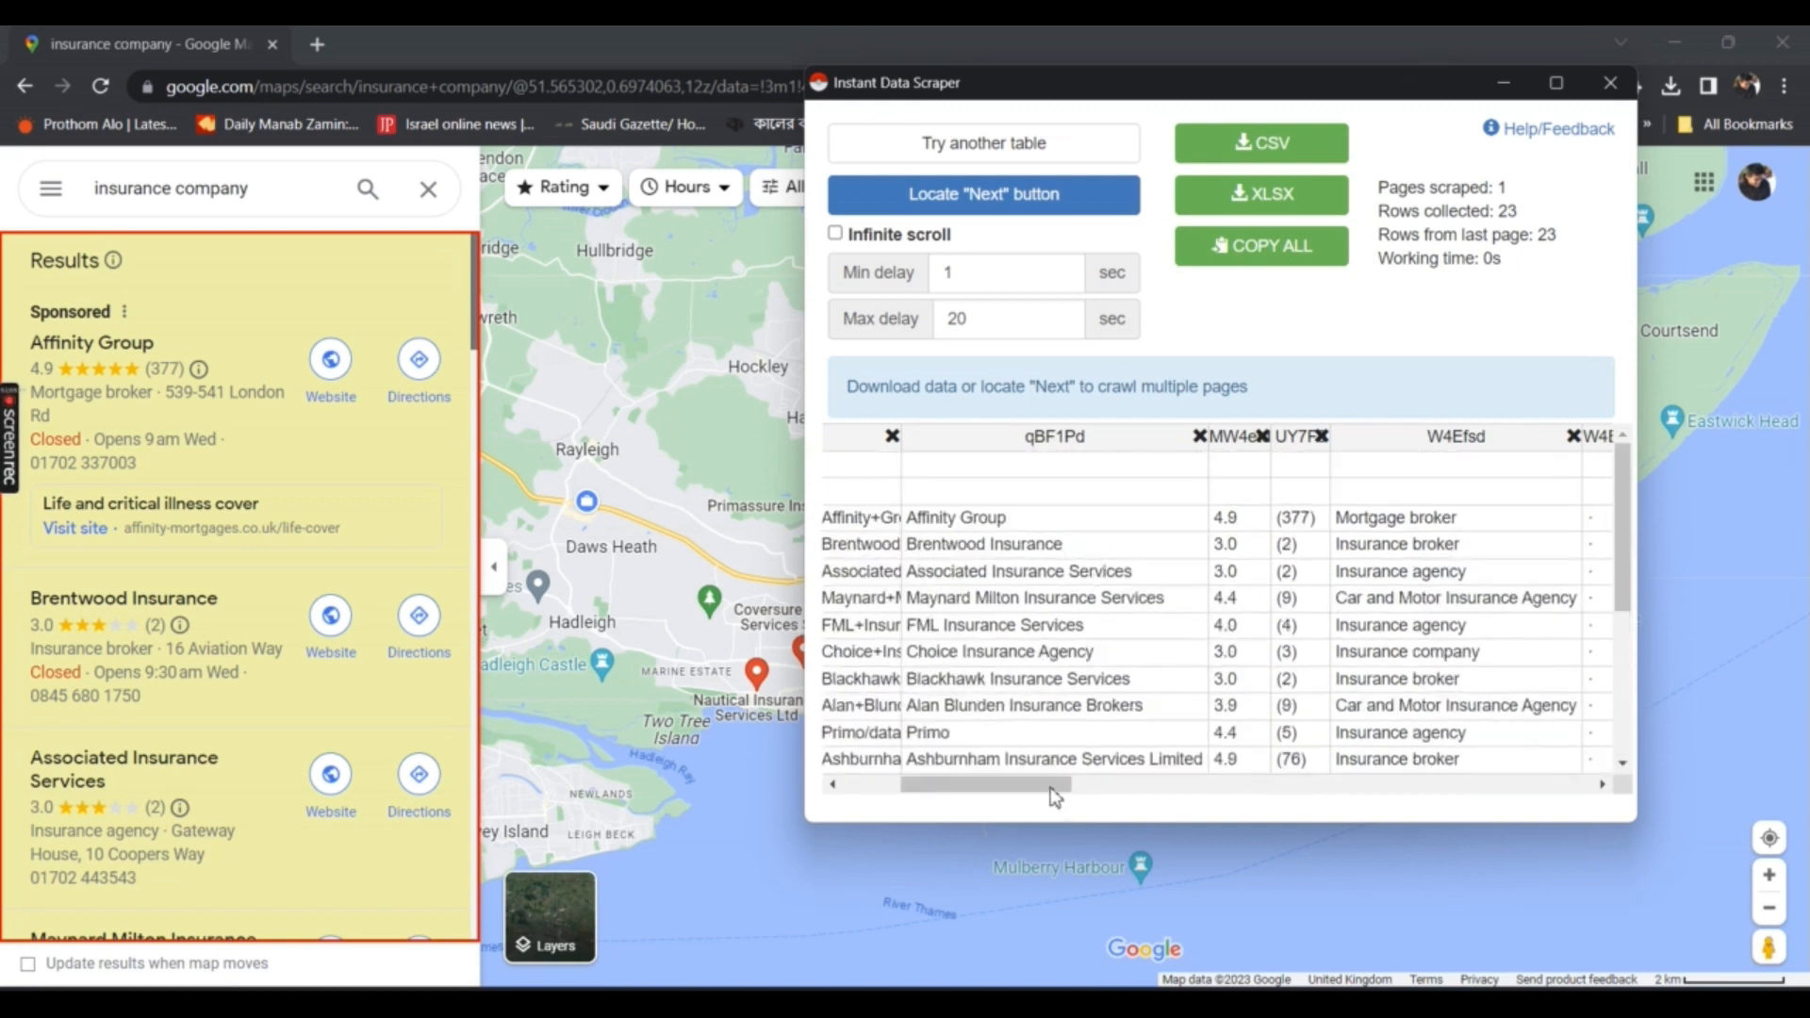
{"action": "left_click_drag", "start_coordinate": [1054, 794], "coordinate": [1080, 792]}
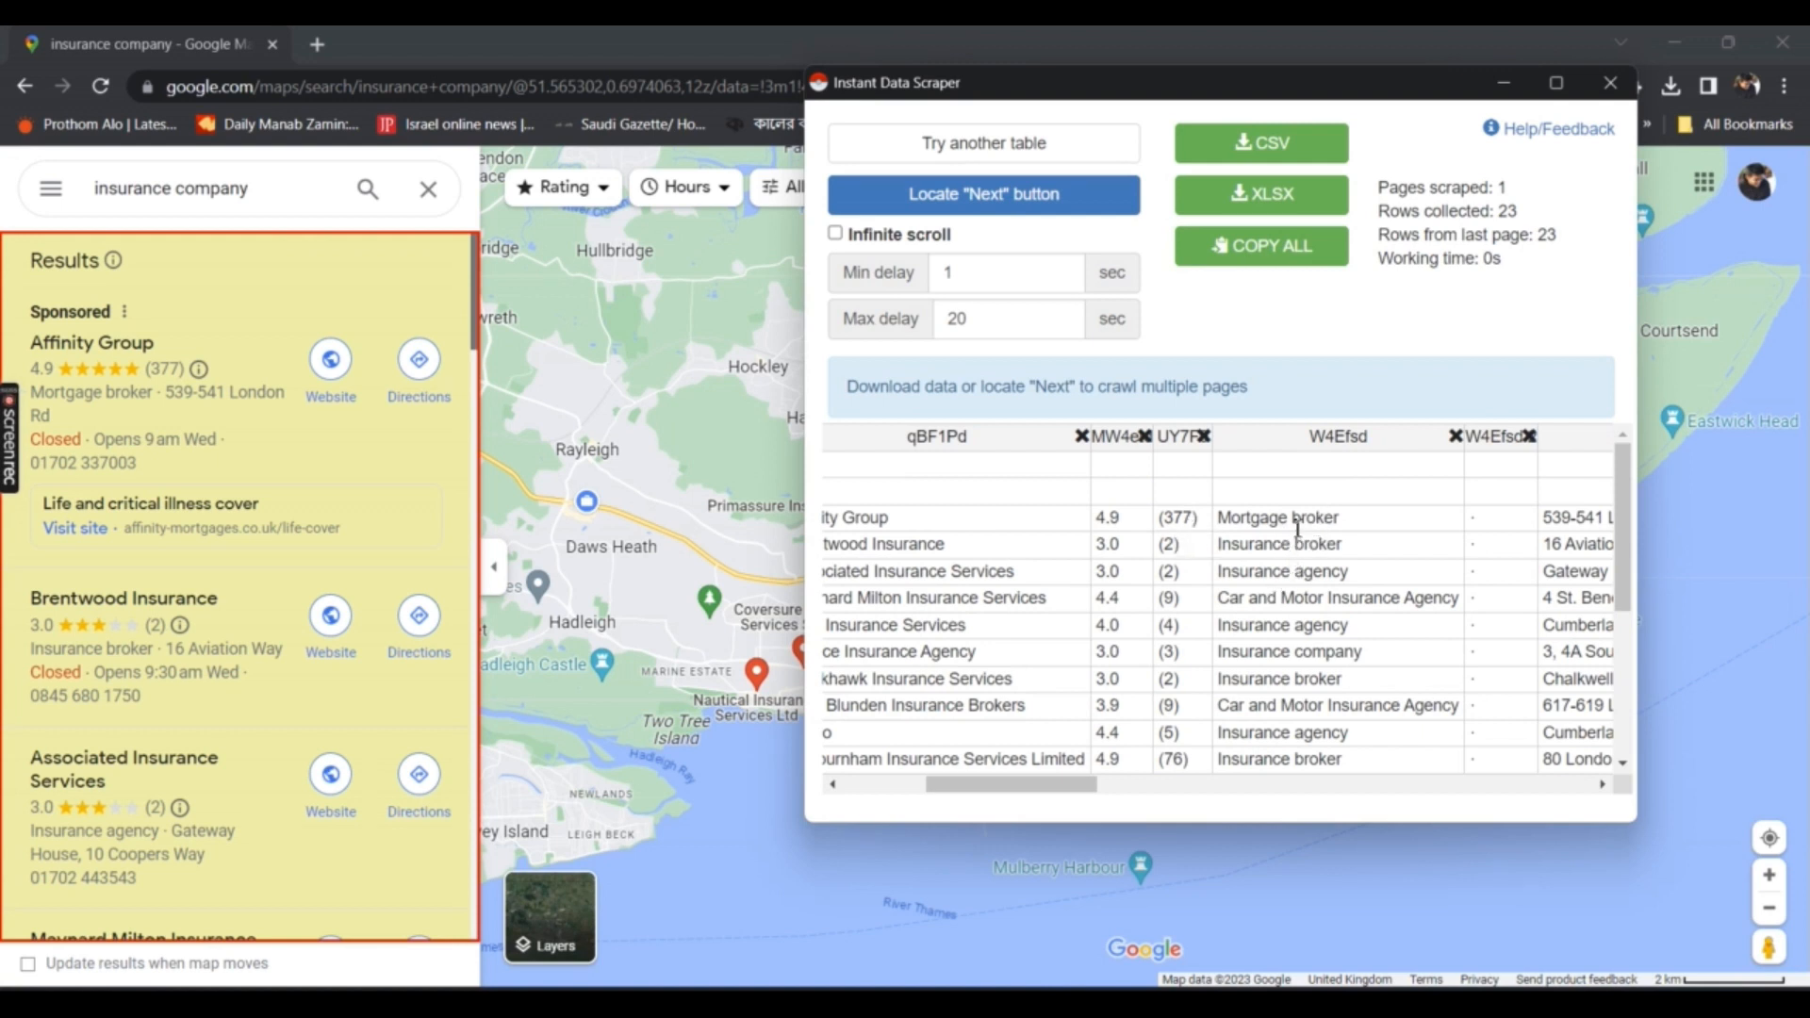
{"action": "left_click_drag", "start_coordinate": [1079, 786], "coordinate": [1241, 790]}
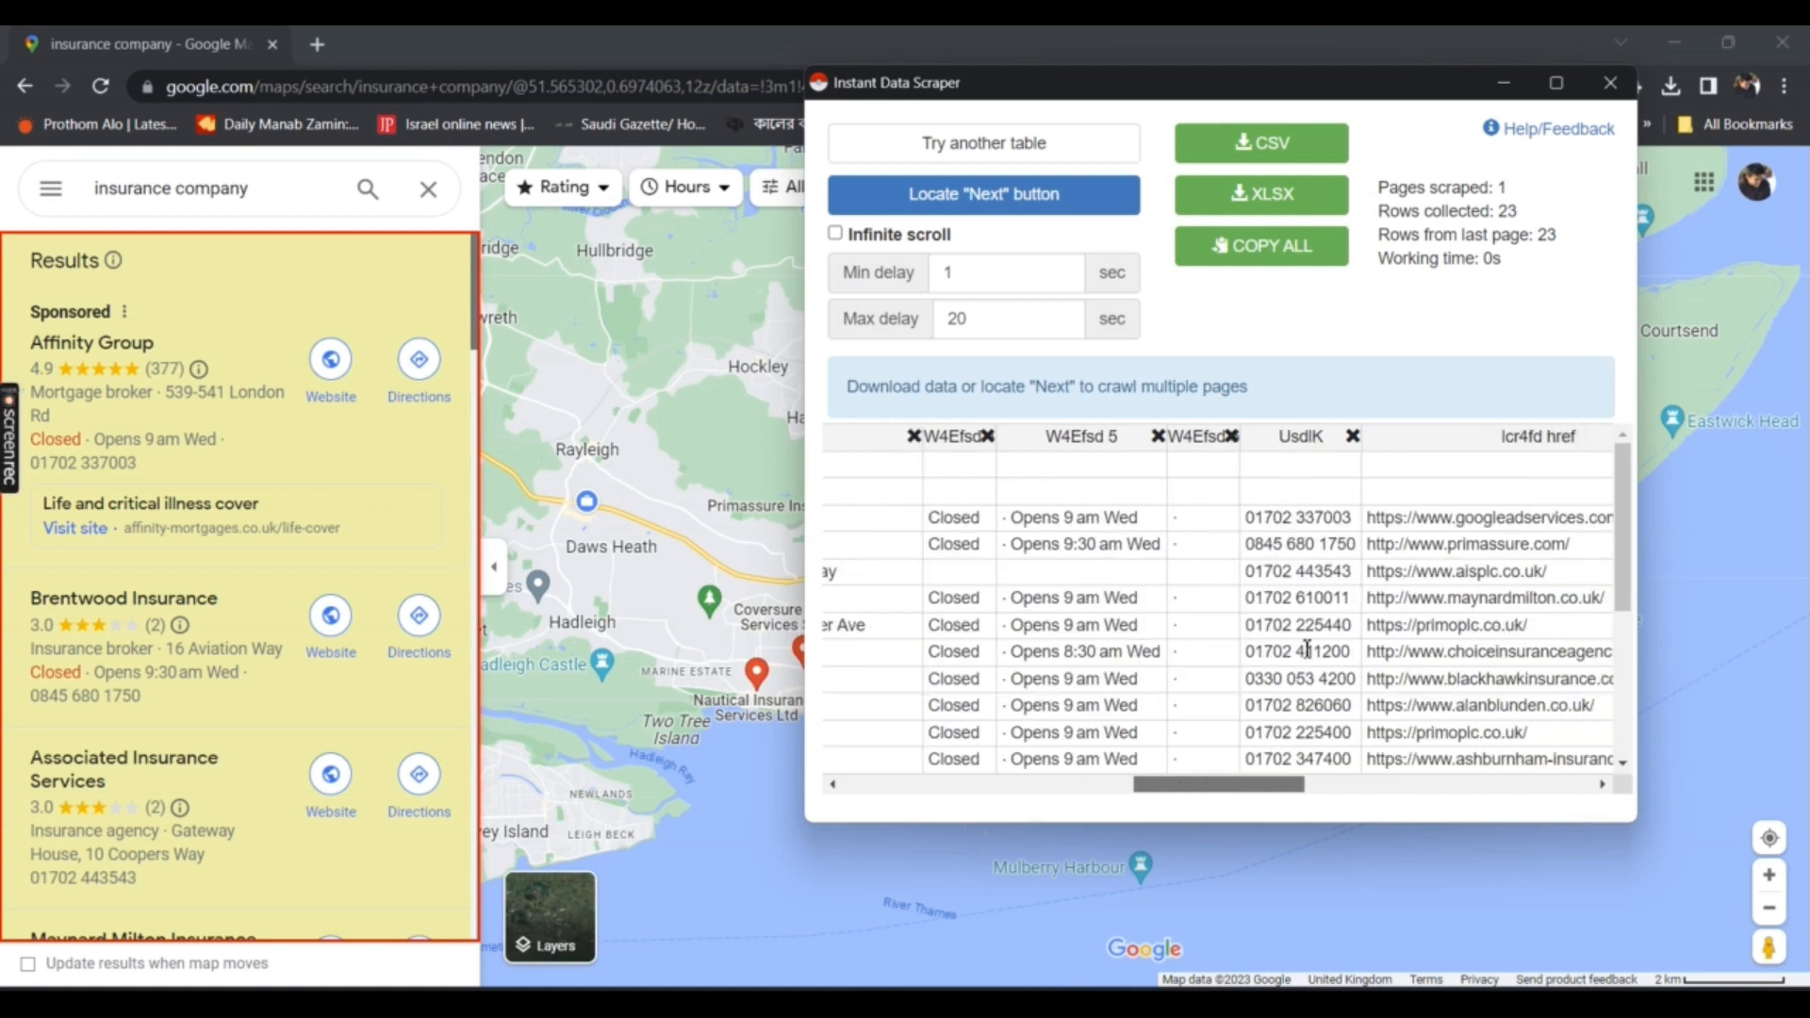
{"action": "left_click_drag", "start_coordinate": [1260, 796], "coordinate": [968, 822]}
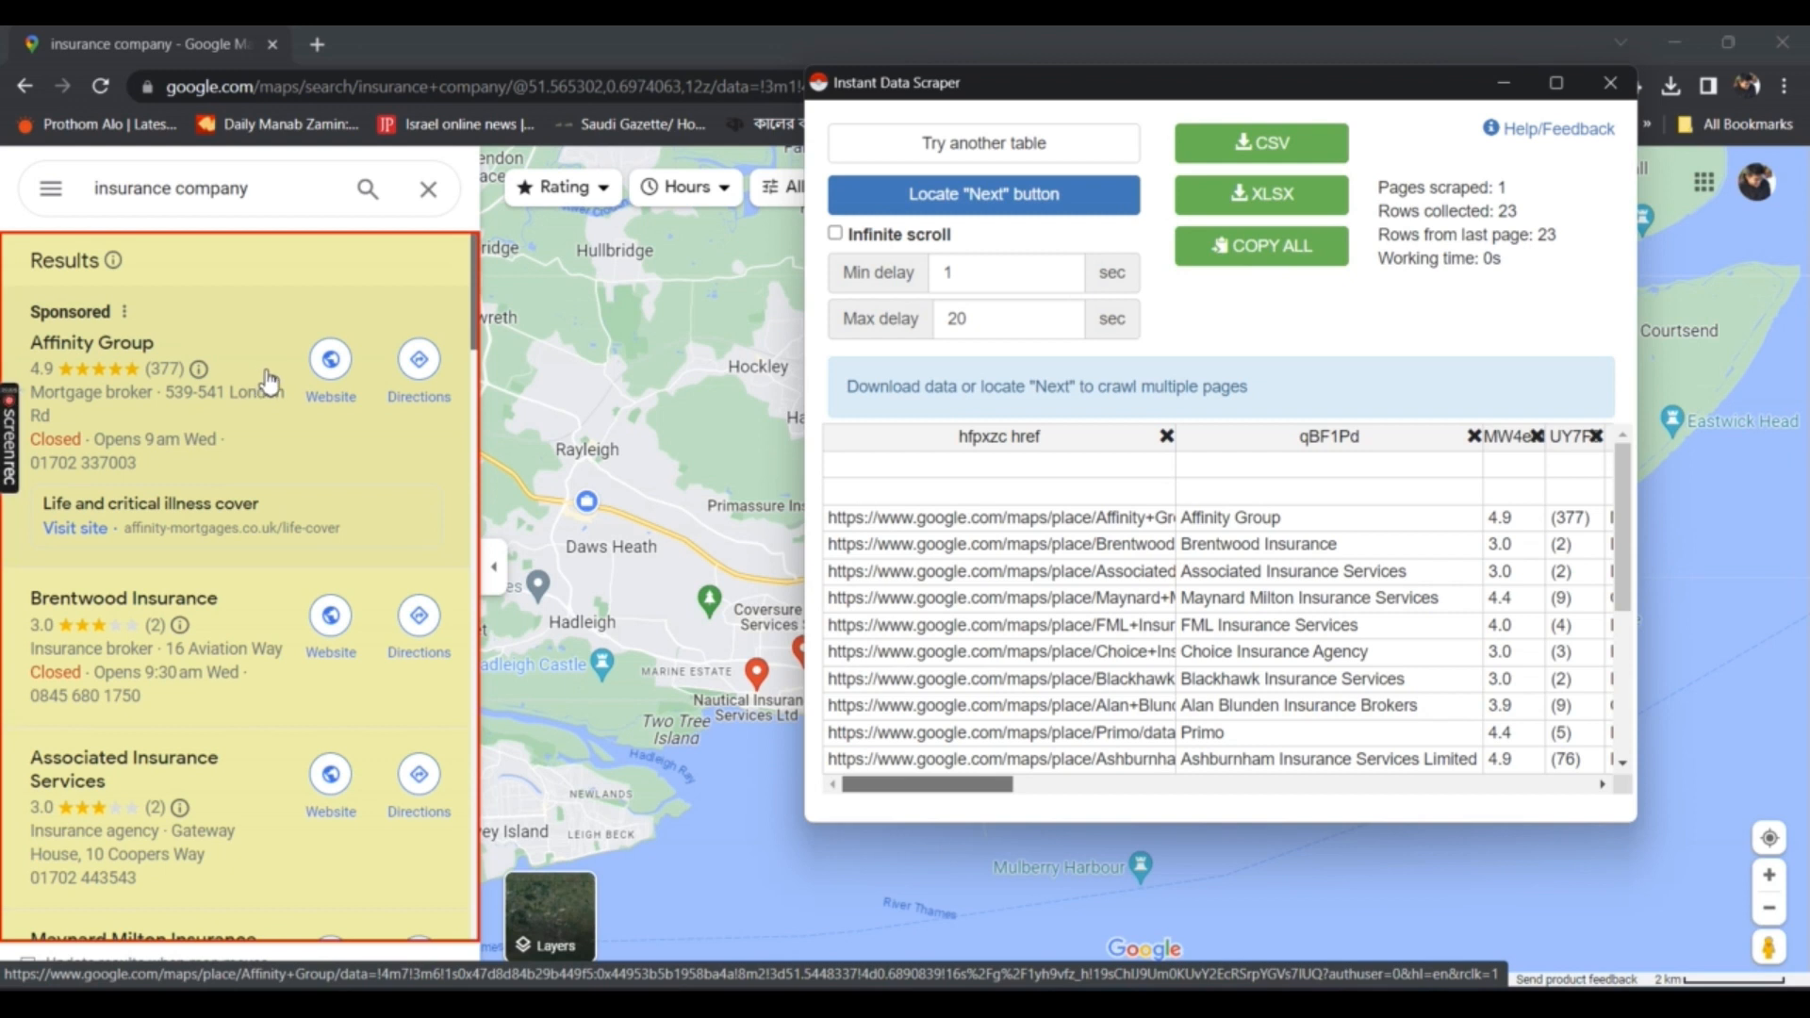
Enable Infinite scroll in Instant Data Scraper and start crawling the insurance company listings
{"action": "left_click", "coordinate": [835, 234]}
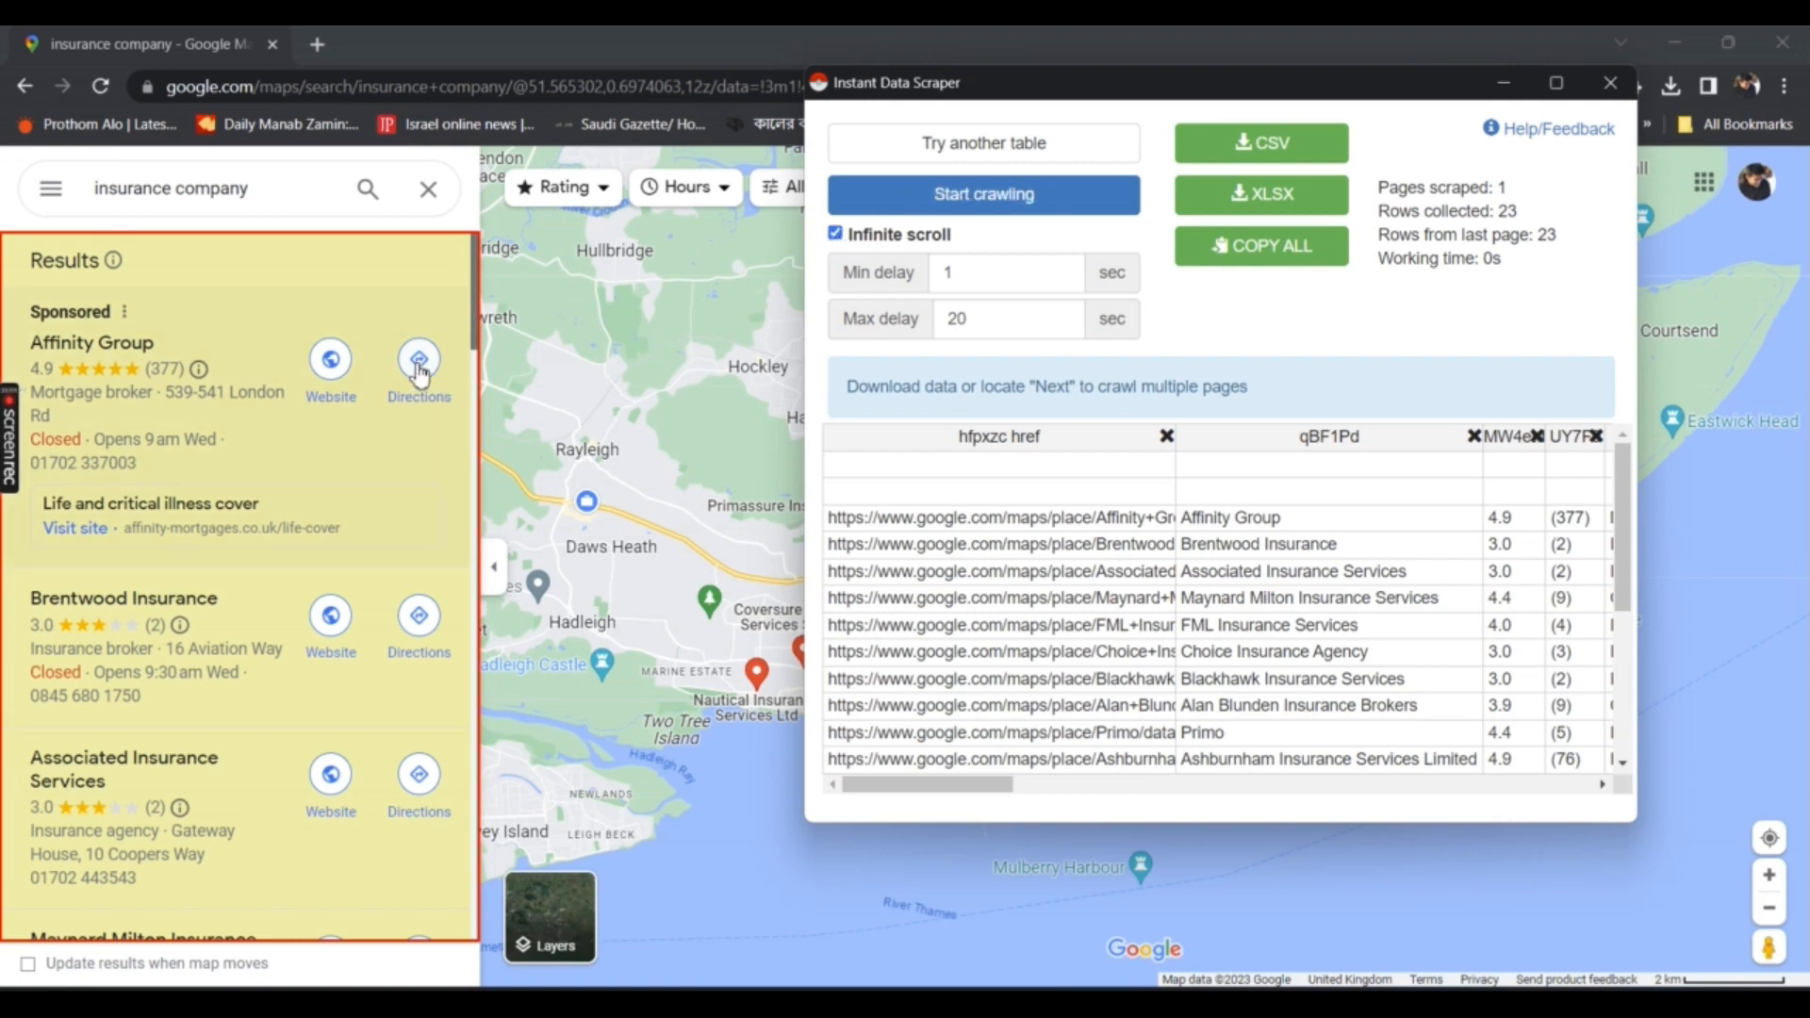
{"action": "scroll", "coordinate": [418, 382], "scroll_direction": "down", "scroll_amount": 3}
{"action": "scroll", "coordinate": [418, 382], "scroll_direction": "down", "scroll_amount": 3}
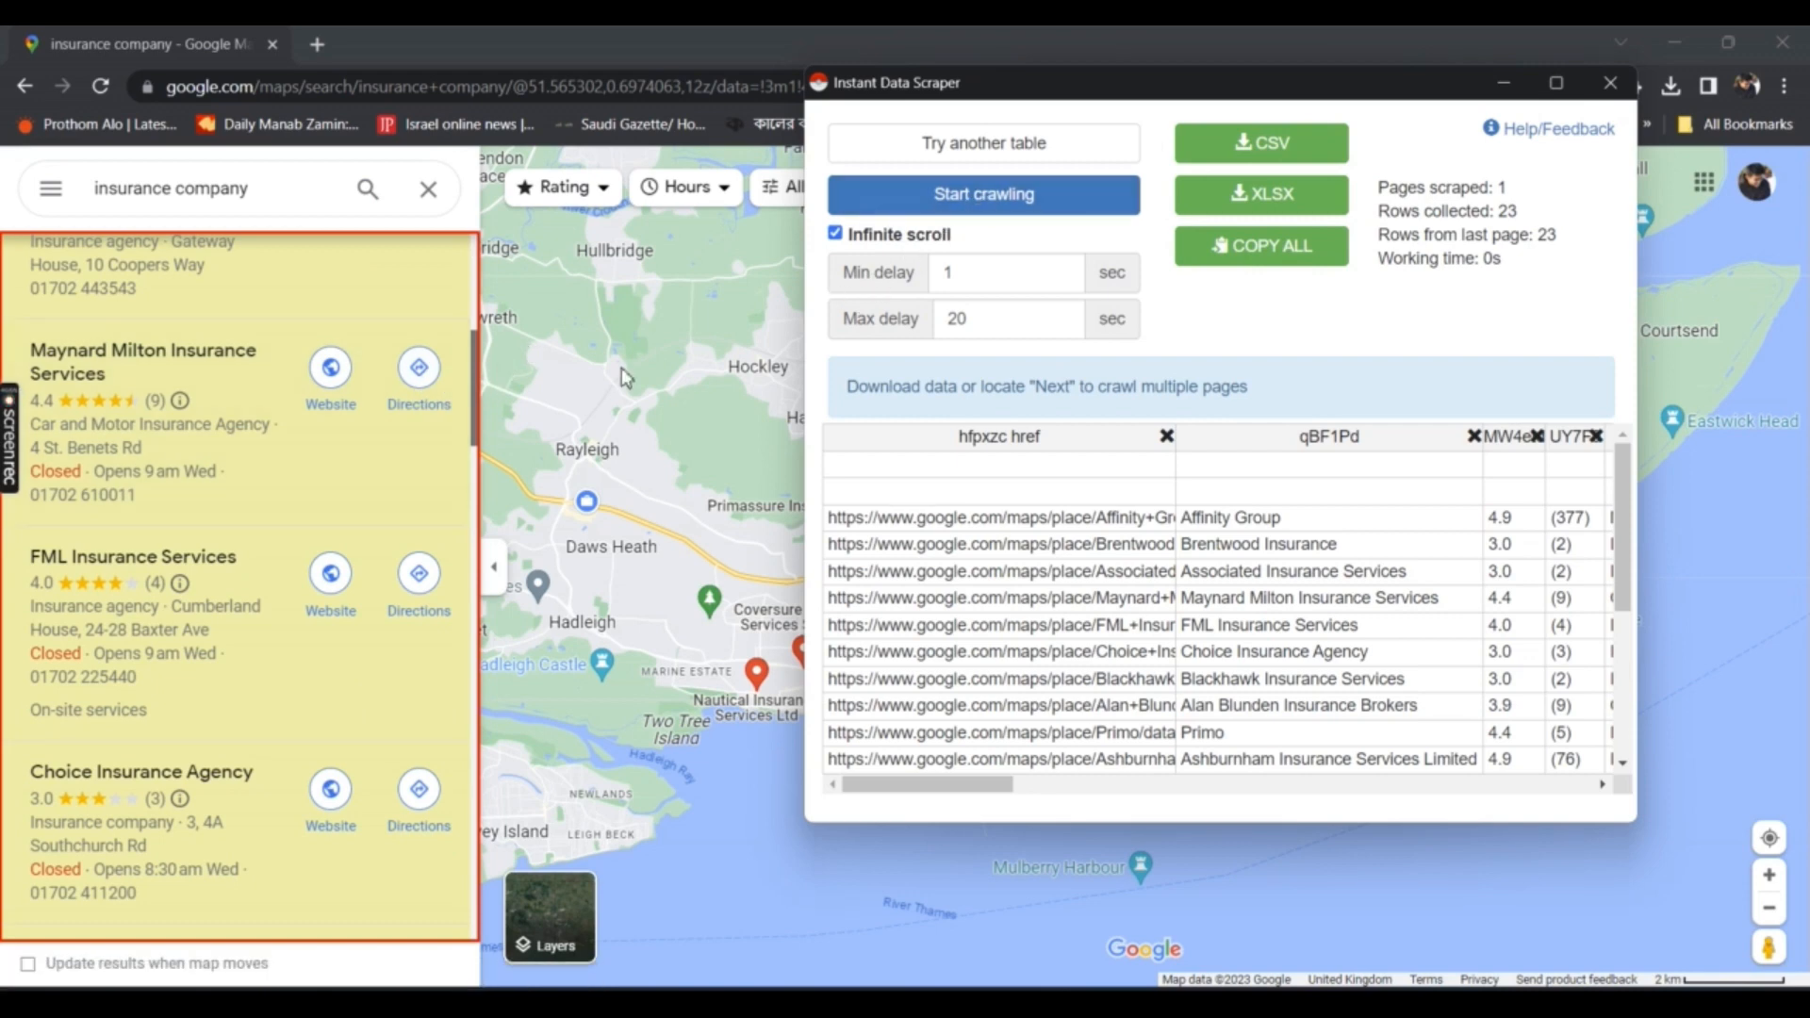
{"action": "scroll", "coordinate": [262, 530], "scroll_direction": "down", "scroll_amount": 1}
{"action": "scroll", "coordinate": [262, 530], "scroll_direction": "down", "scroll_amount": 5}
{"action": "left_click", "coordinate": [919, 202]}
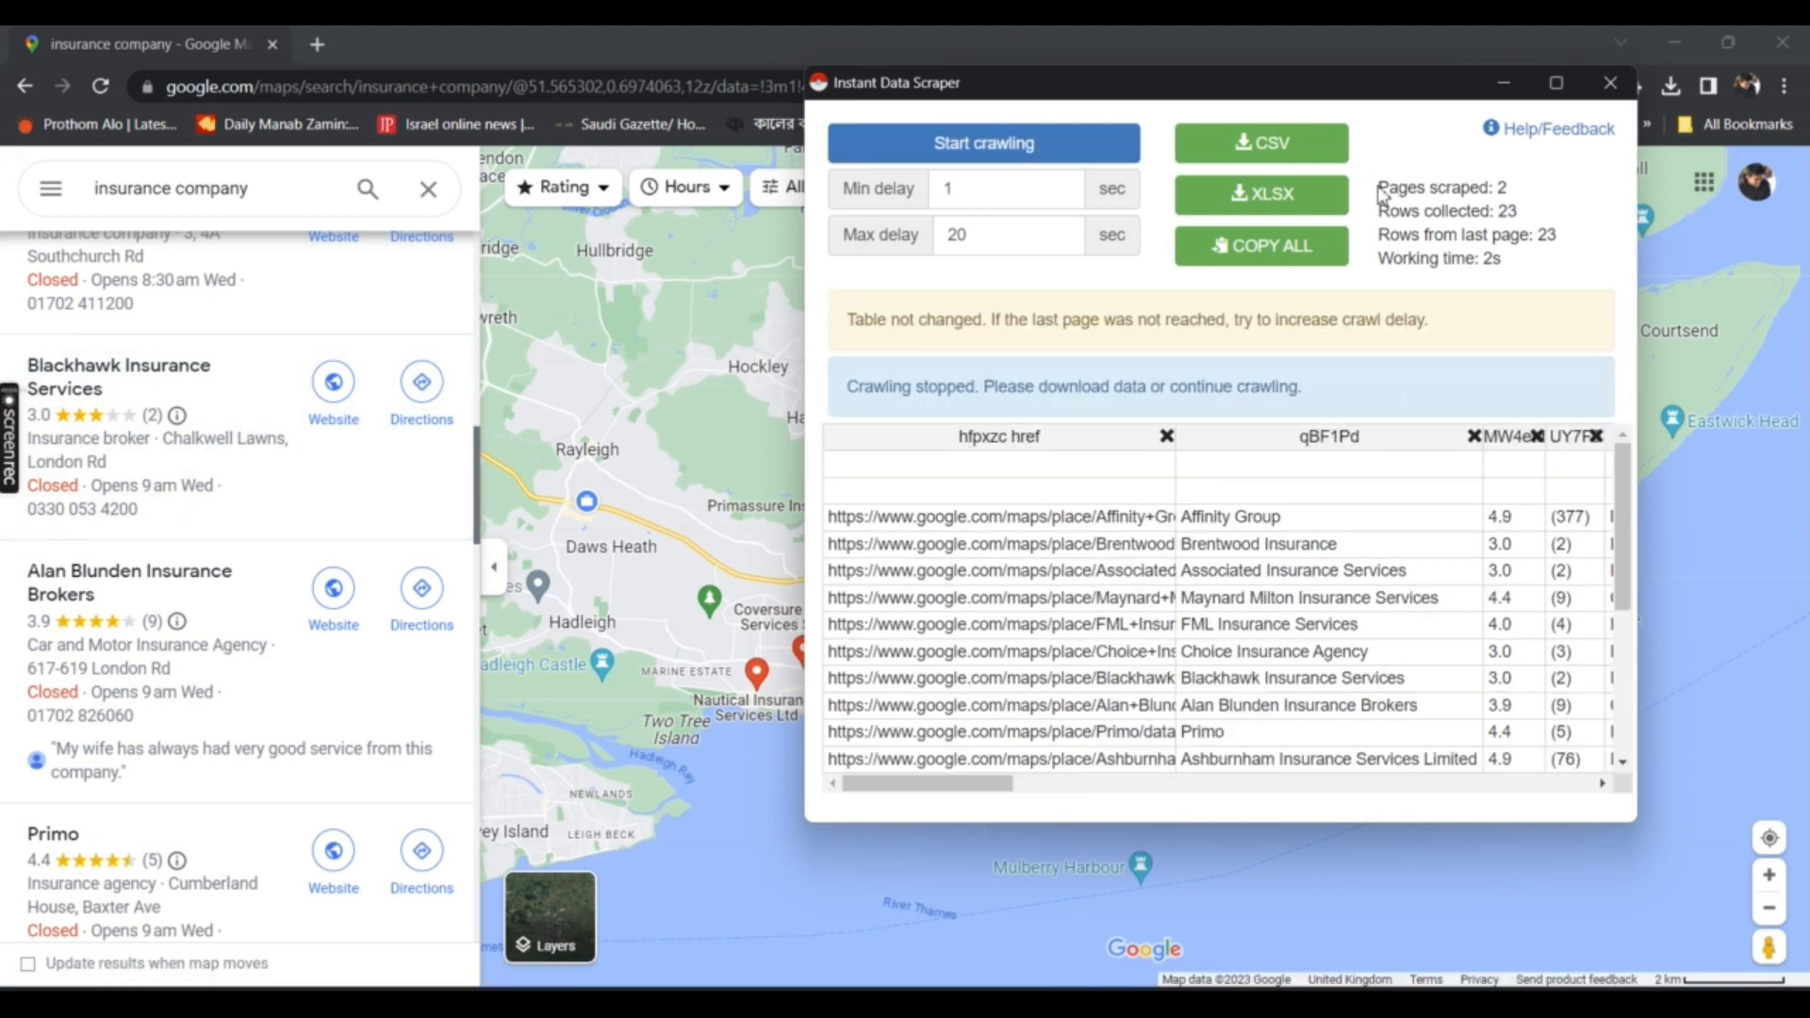
Check the scraped page count, scroll the map listings further down to load more businesses and restart the crawl
{"action": "left_click_drag", "start_coordinate": [1379, 190], "coordinate": [1514, 179]}
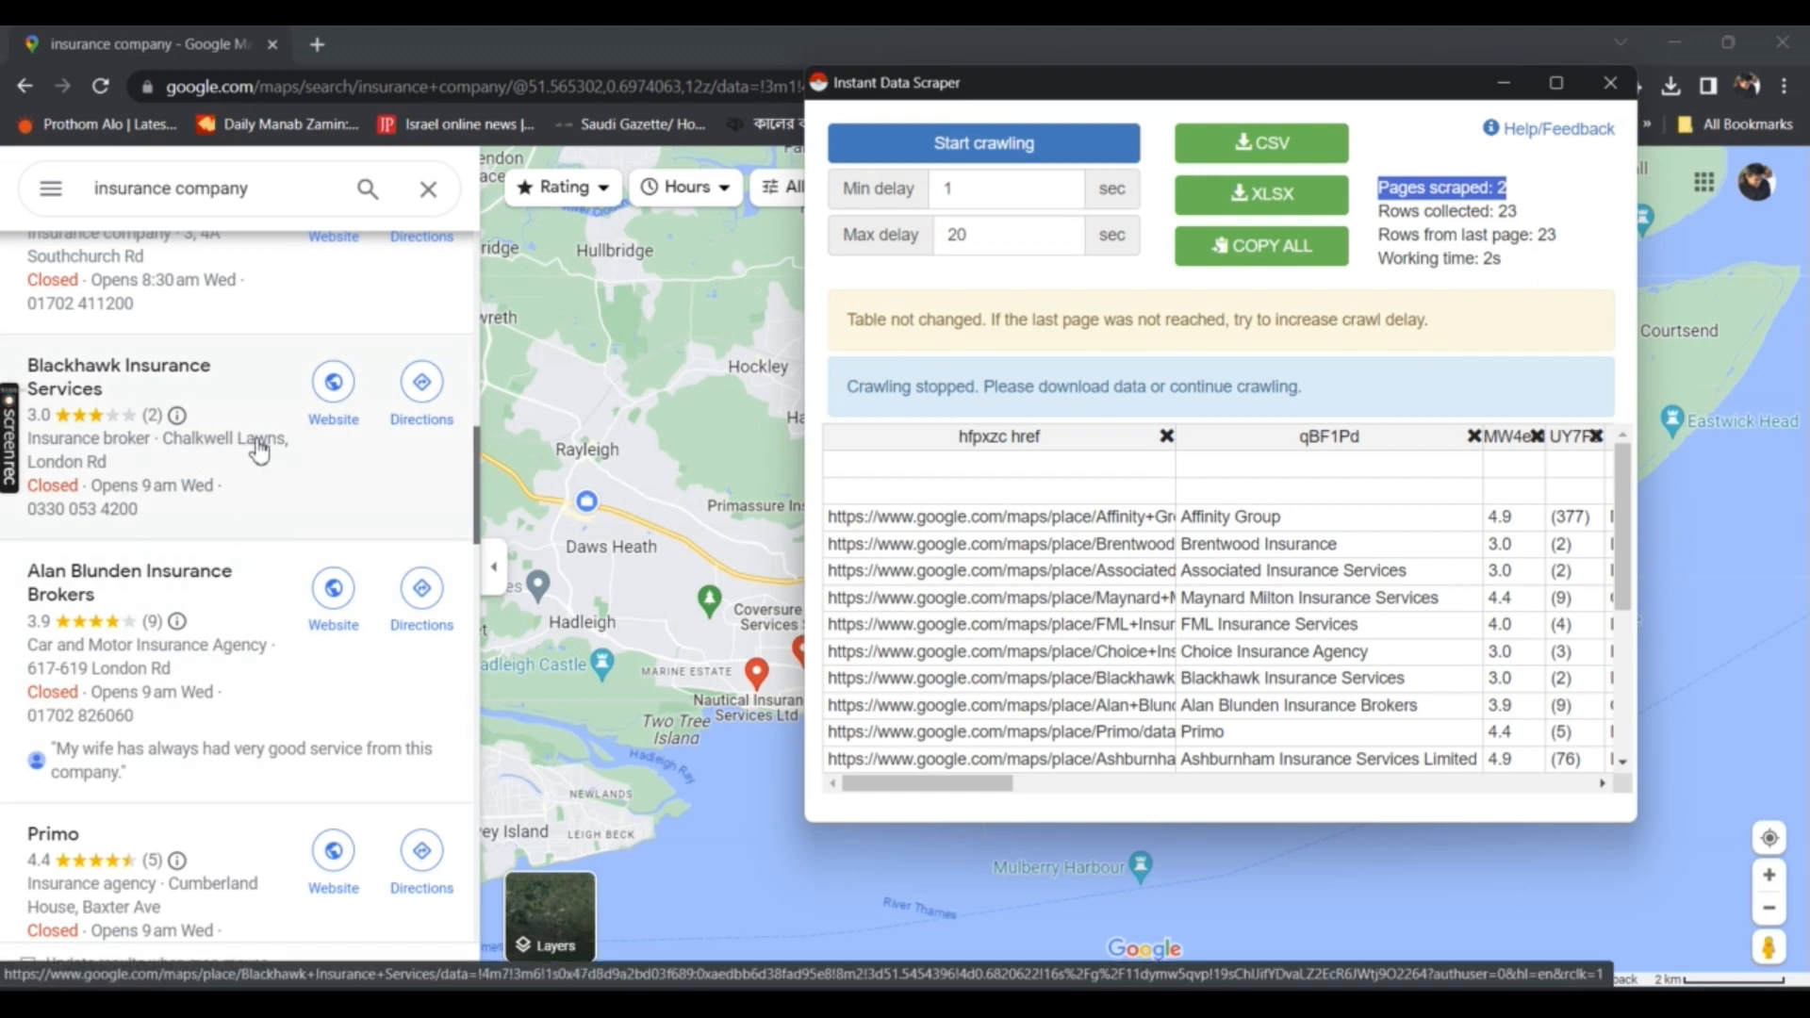
{"action": "scroll", "coordinate": [259, 452], "scroll_direction": "down", "scroll_amount": 8}
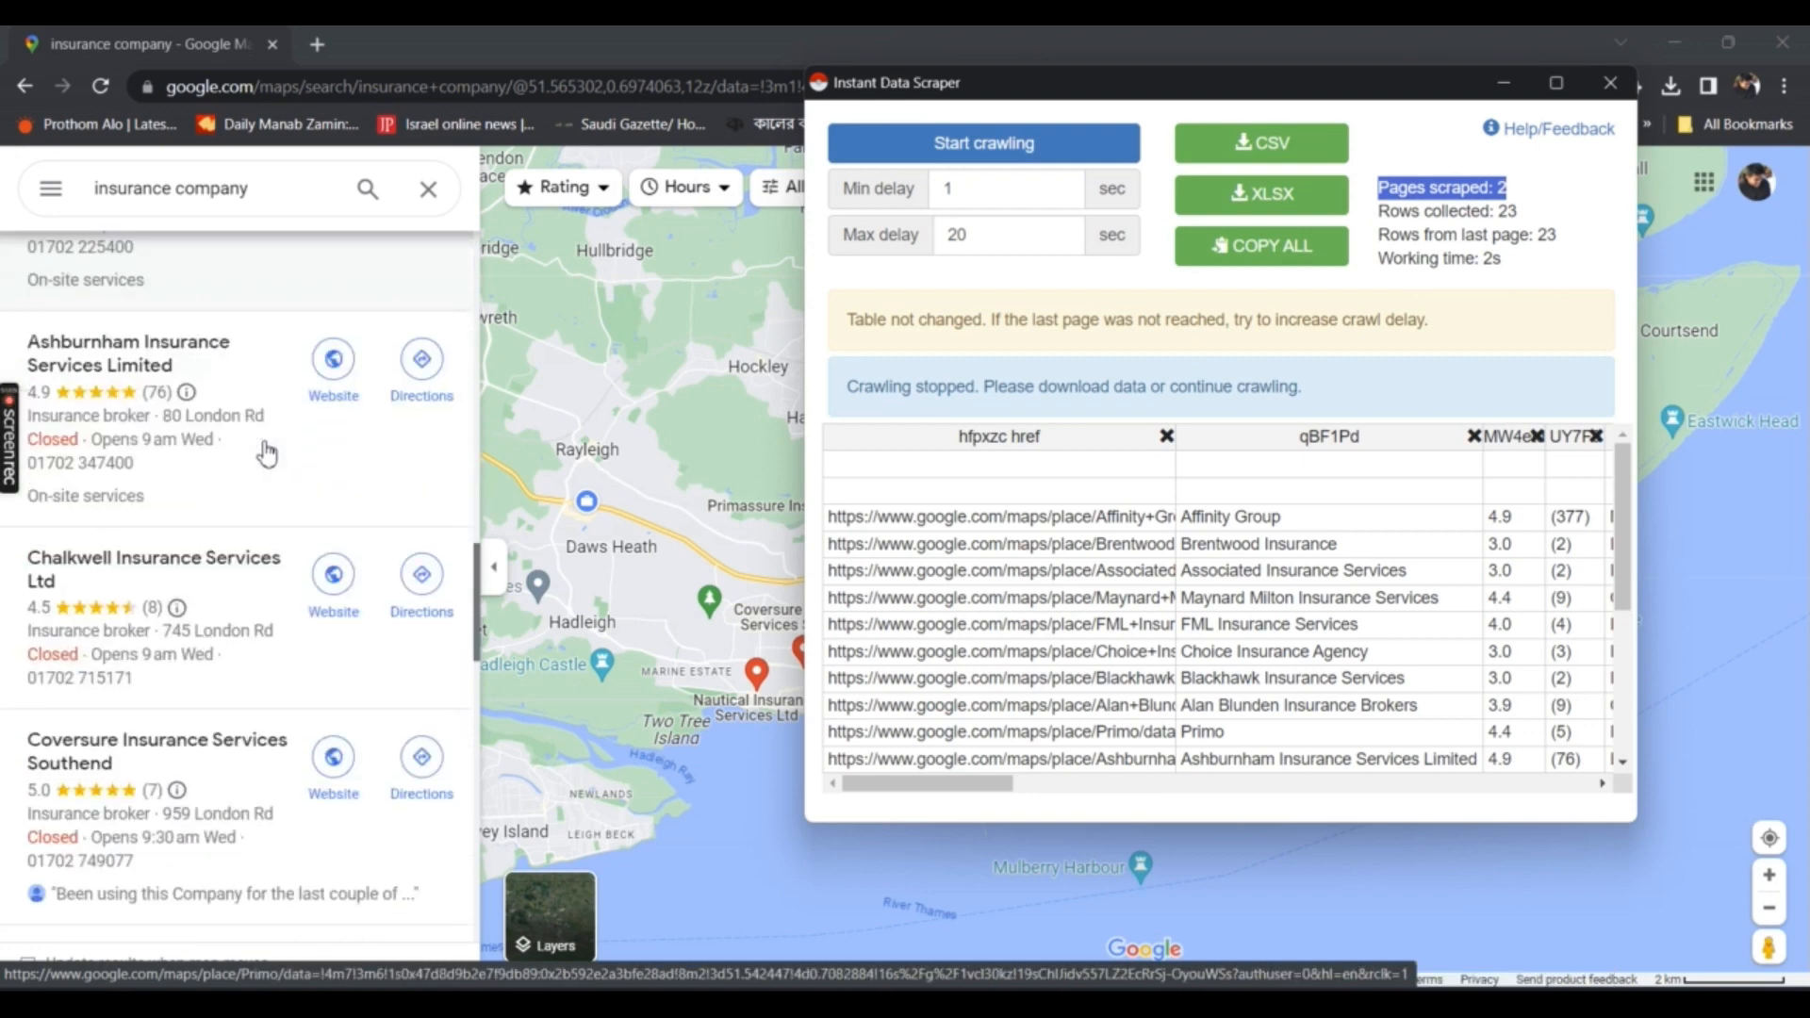
{"action": "scroll", "coordinate": [270, 455], "scroll_direction": "down", "scroll_amount": 15}
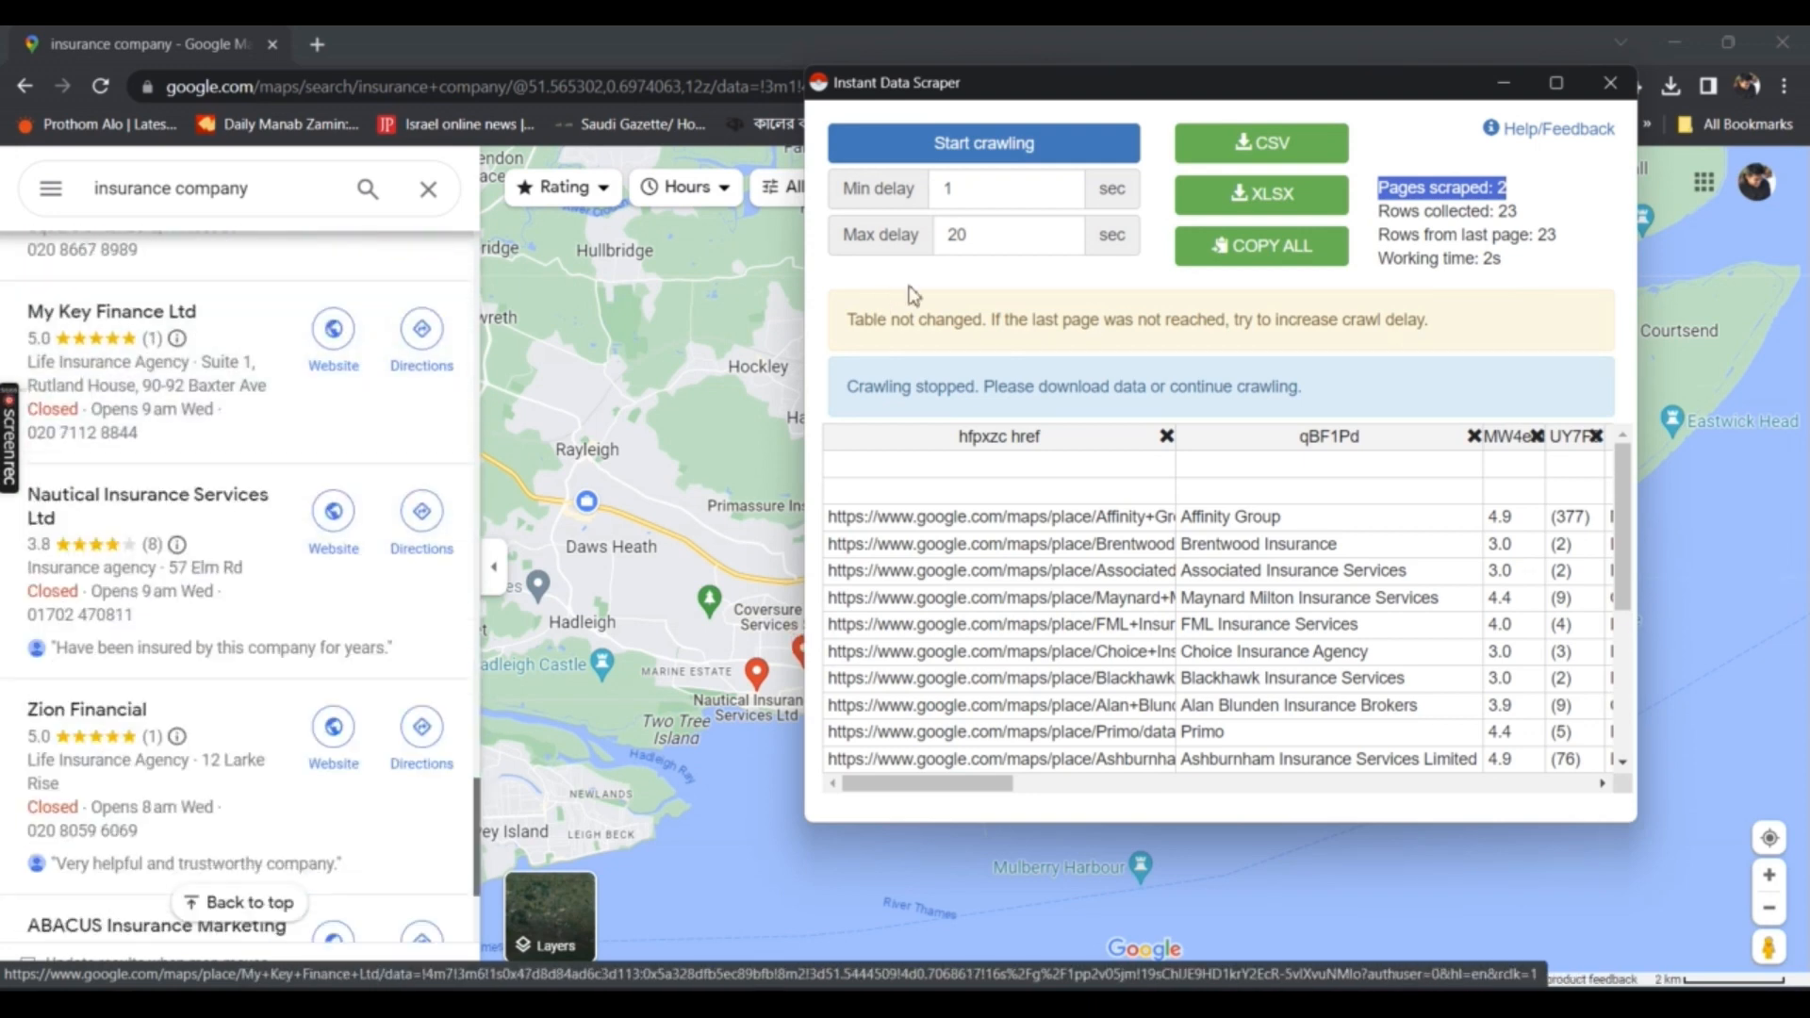
{"action": "scroll", "coordinate": [328, 425], "scroll_direction": "down", "scroll_amount": 3}
{"action": "left_click", "coordinate": [998, 145]}
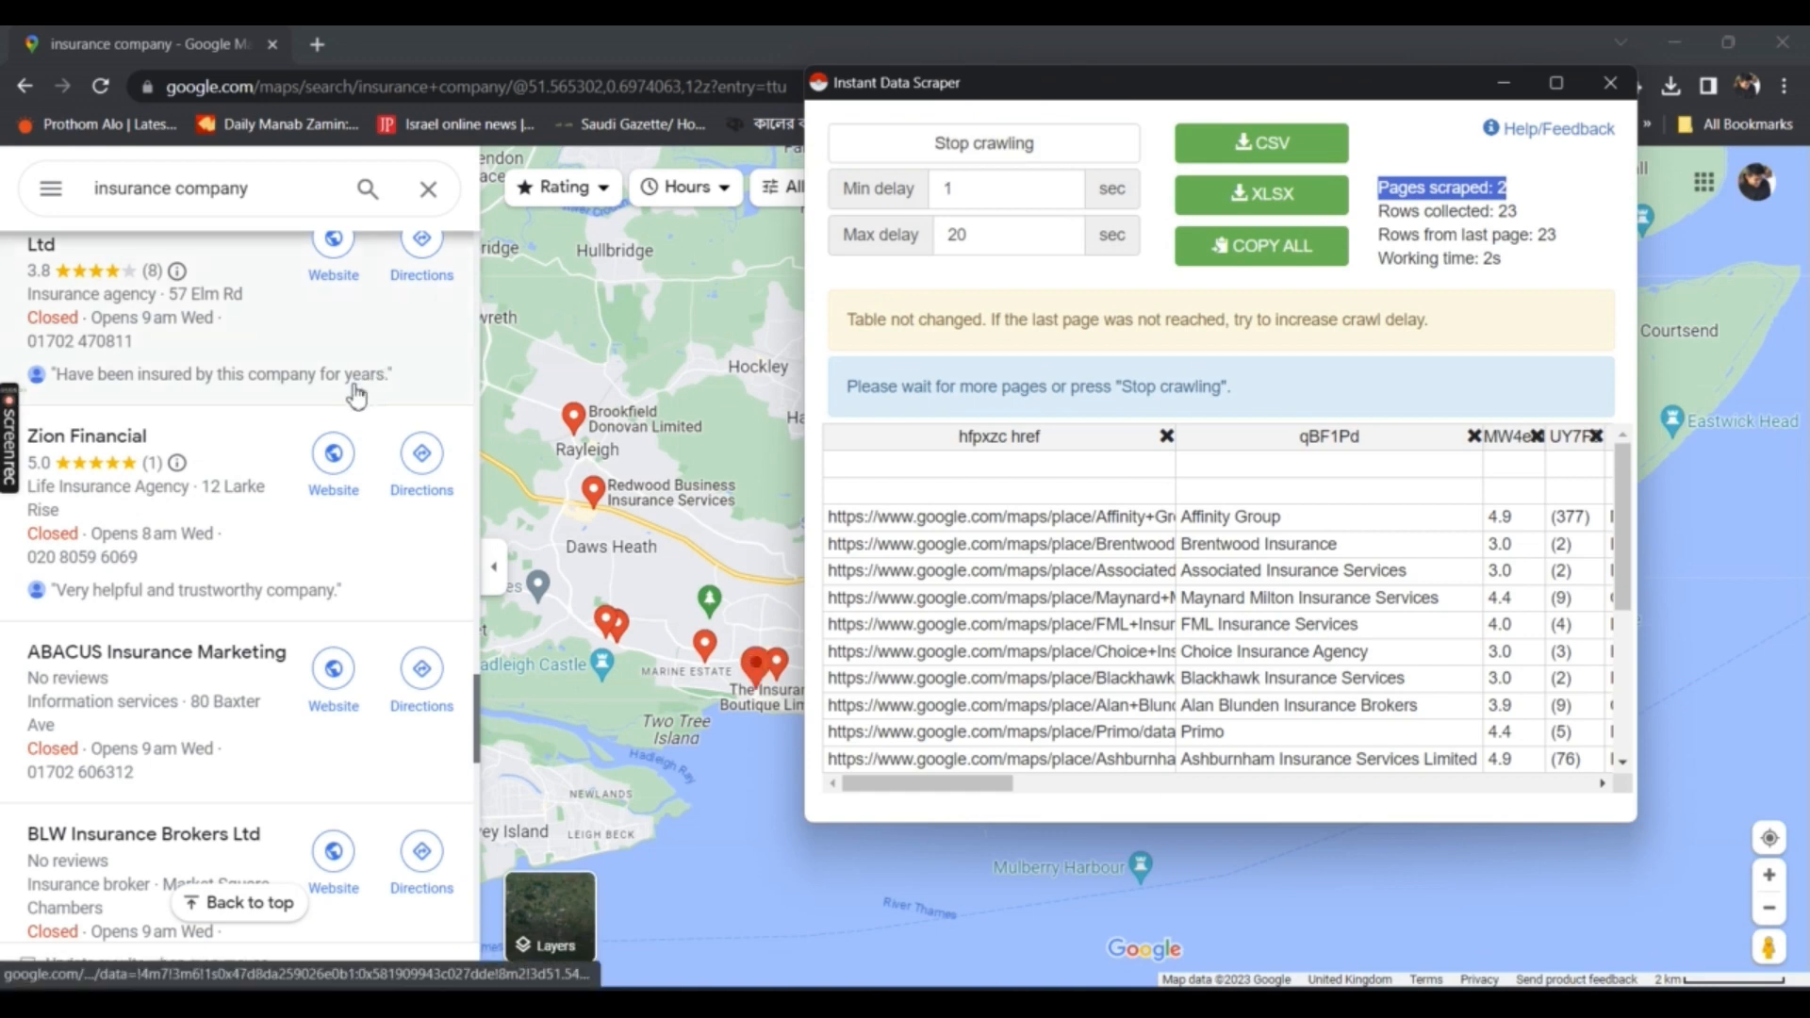
Load more insurance company listings in the map results and restart the stopped crawl
{"action": "scroll", "coordinate": [358, 401], "scroll_direction": "down", "scroll_amount": 3}
{"action": "scroll", "coordinate": [357, 401], "scroll_direction": "down", "scroll_amount": 10}
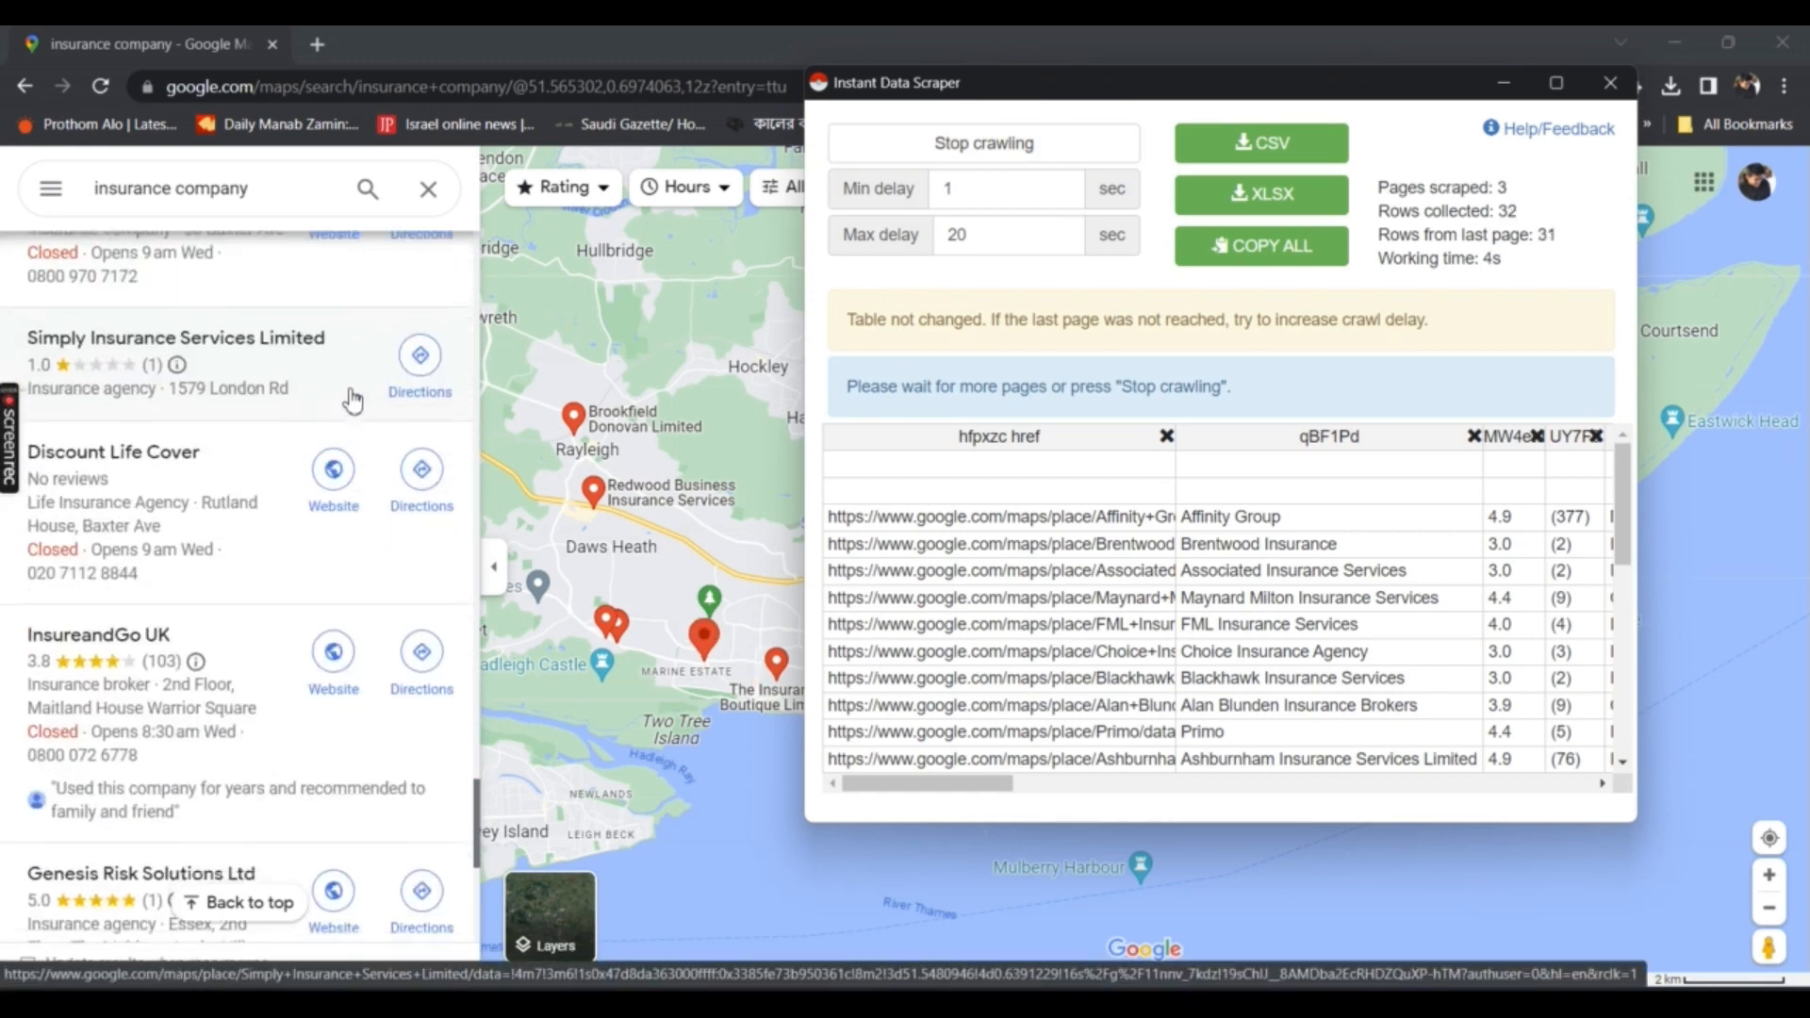
{"action": "scroll", "coordinate": [354, 401], "scroll_direction": "down", "scroll_amount": 10}
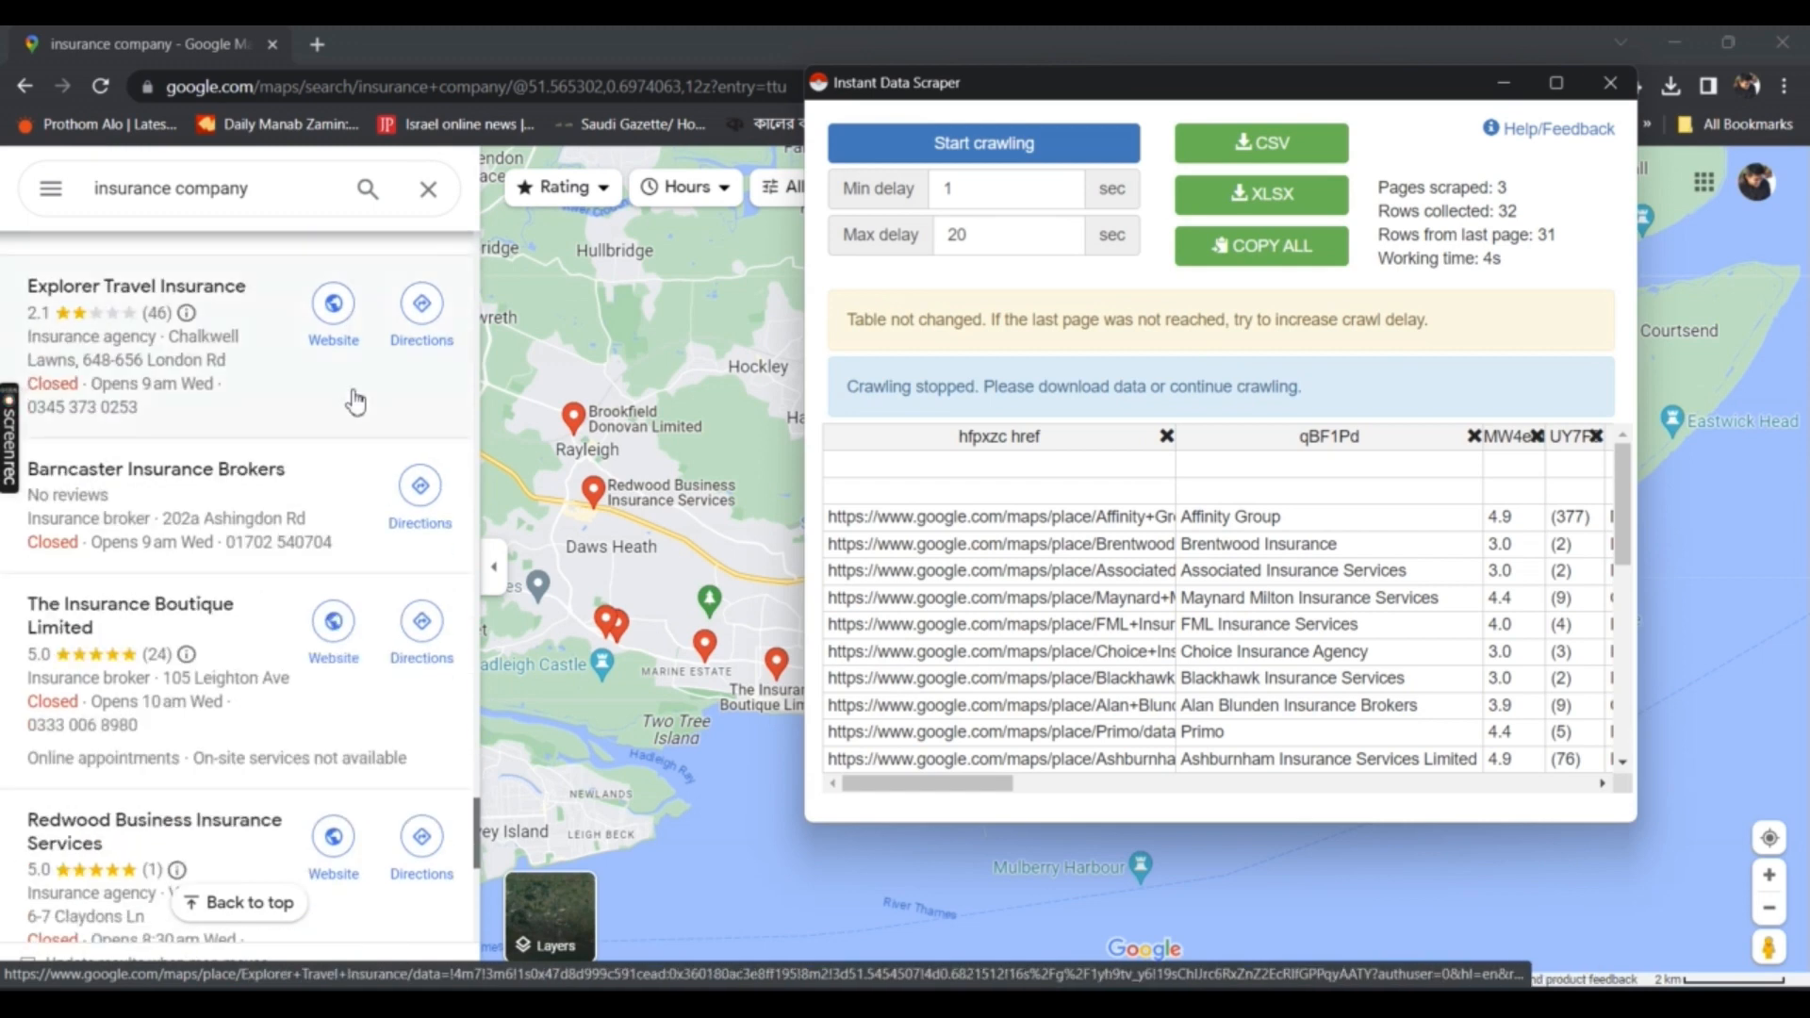
{"action": "scroll", "coordinate": [356, 403], "scroll_direction": "down", "scroll_amount": 6}
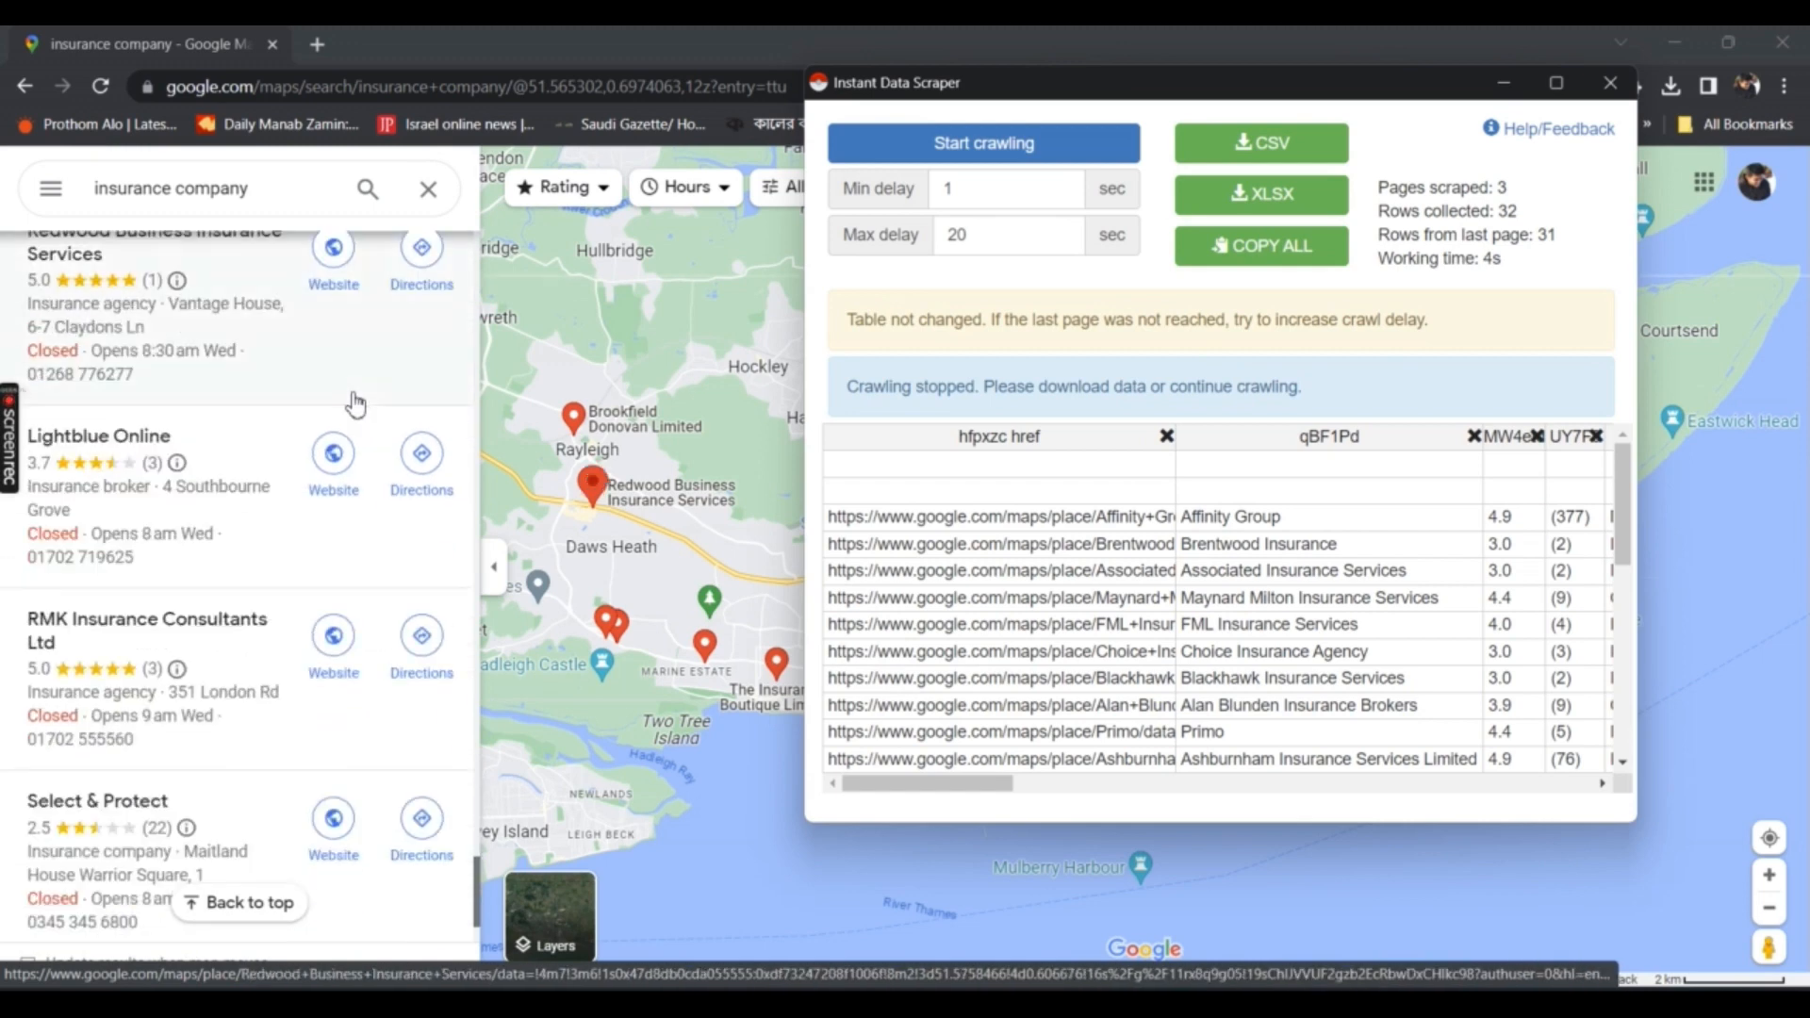
{"action": "left_click", "coordinate": [935, 155]}
Keep loading insurance company listings until the end of the results list while the crawl collects them
{"action": "scroll", "coordinate": [316, 439], "scroll_direction": "down", "scroll_amount": 7}
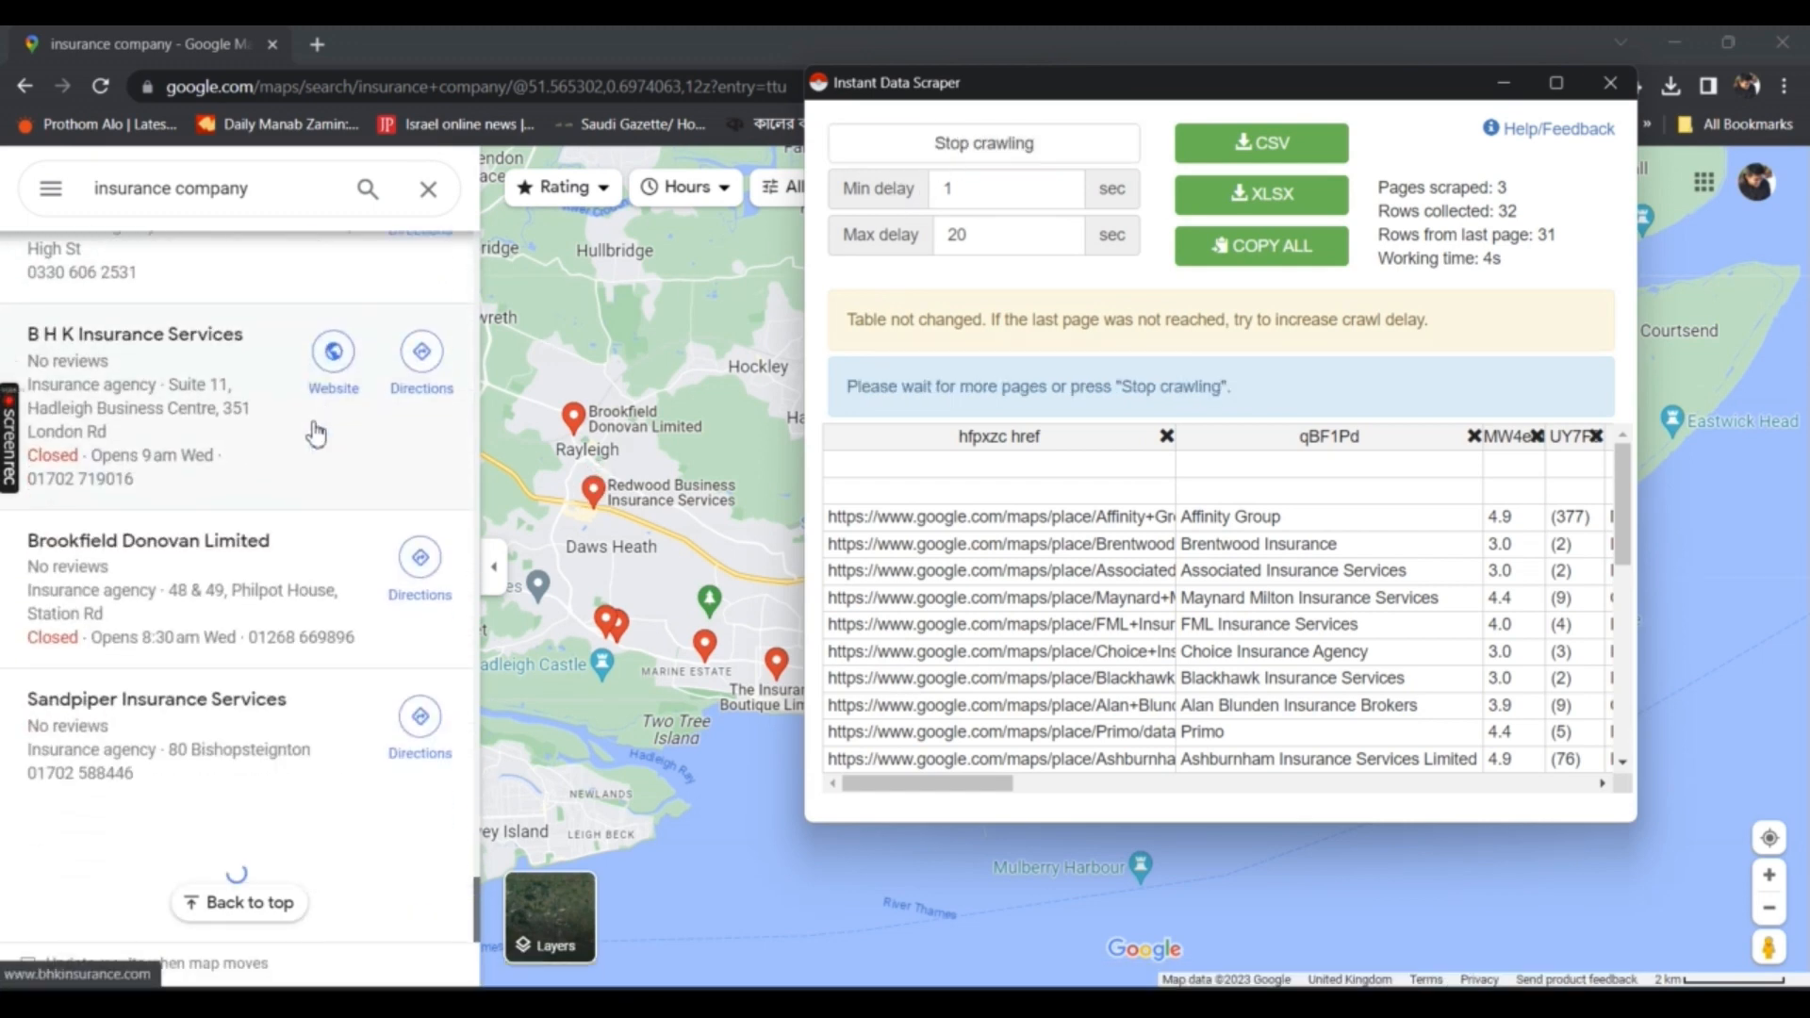
{"action": "scroll", "coordinate": [328, 461], "scroll_direction": "down", "scroll_amount": 10}
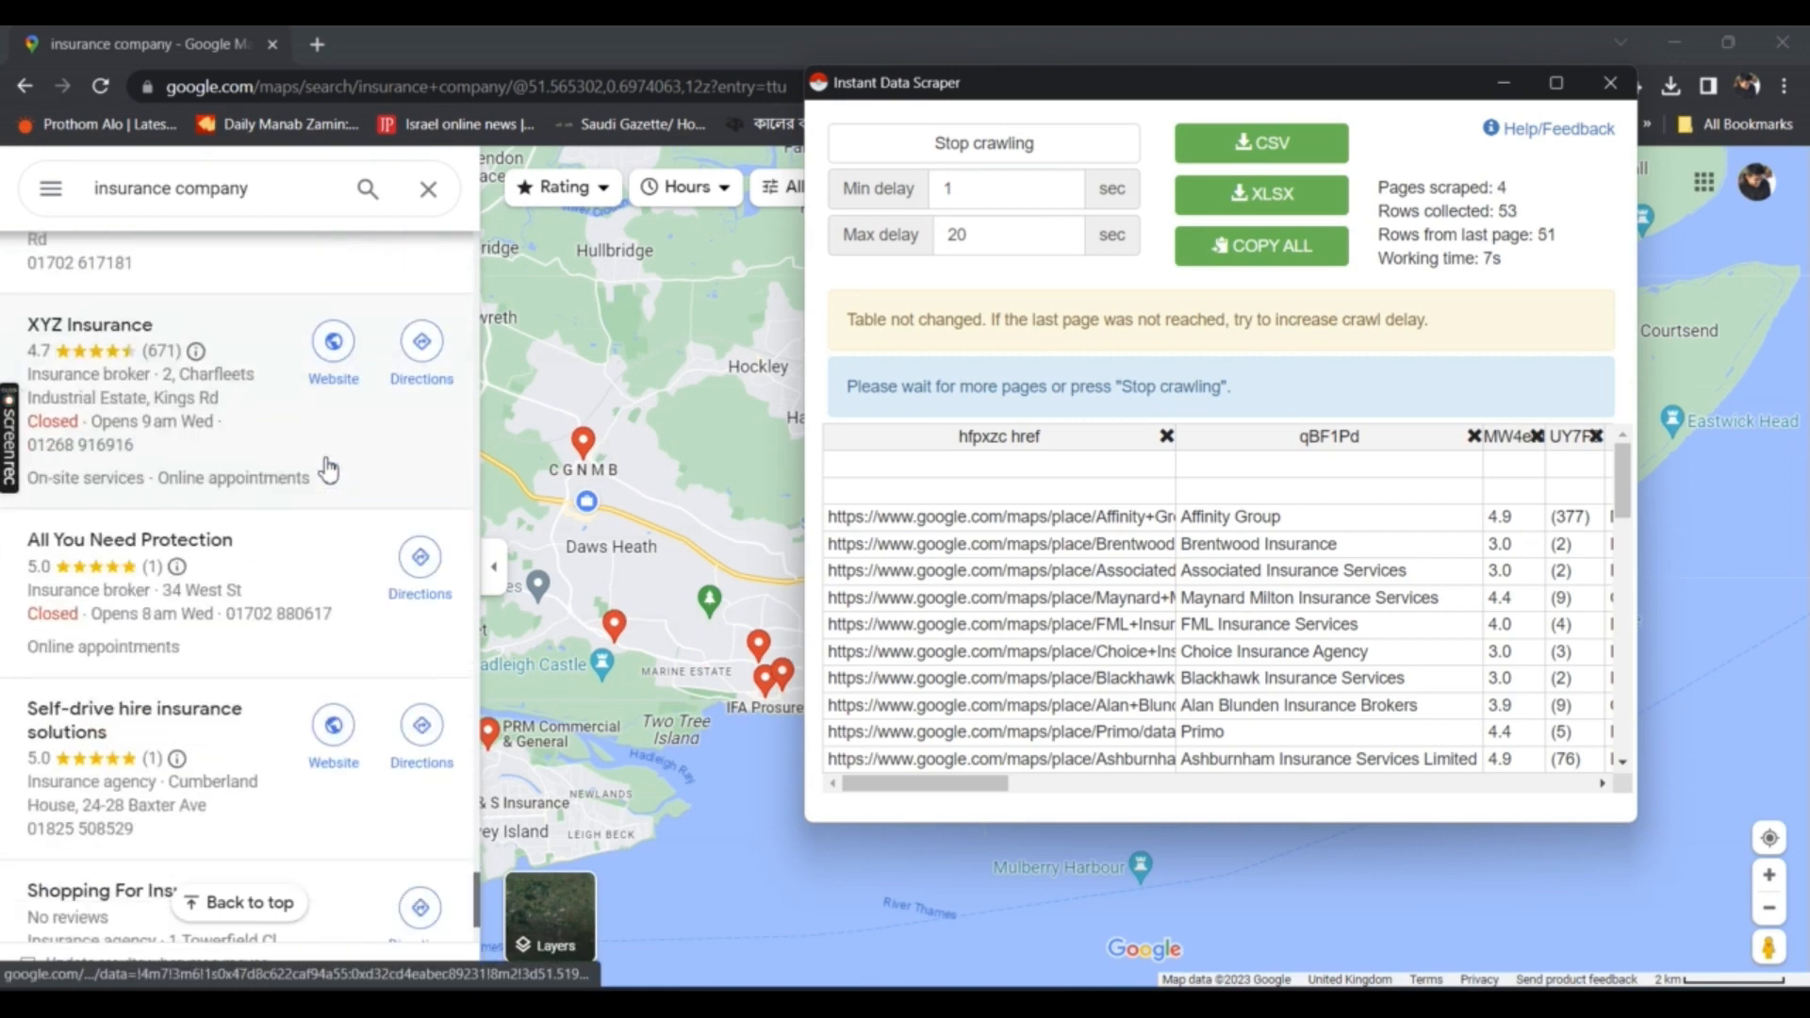
{"action": "scroll", "coordinate": [323, 462], "scroll_direction": "down", "scroll_amount": 10}
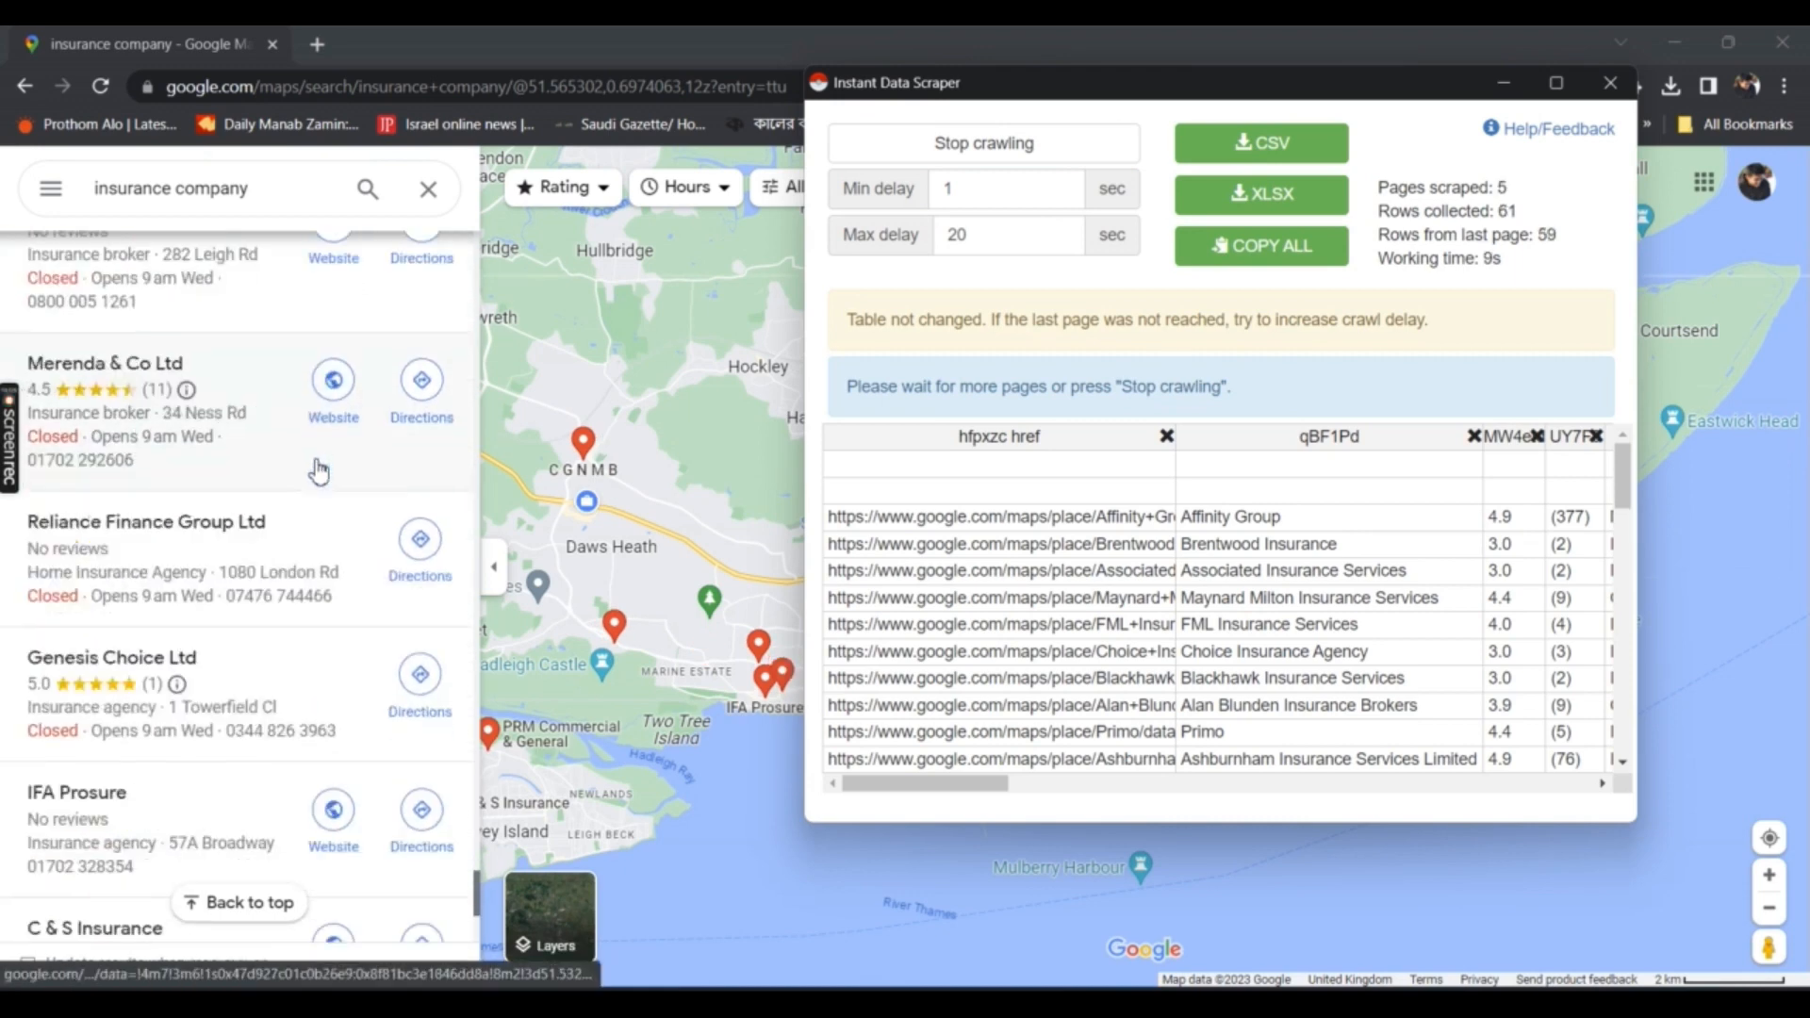
{"action": "scroll", "coordinate": [359, 436], "scroll_direction": "down", "scroll_amount": 5}
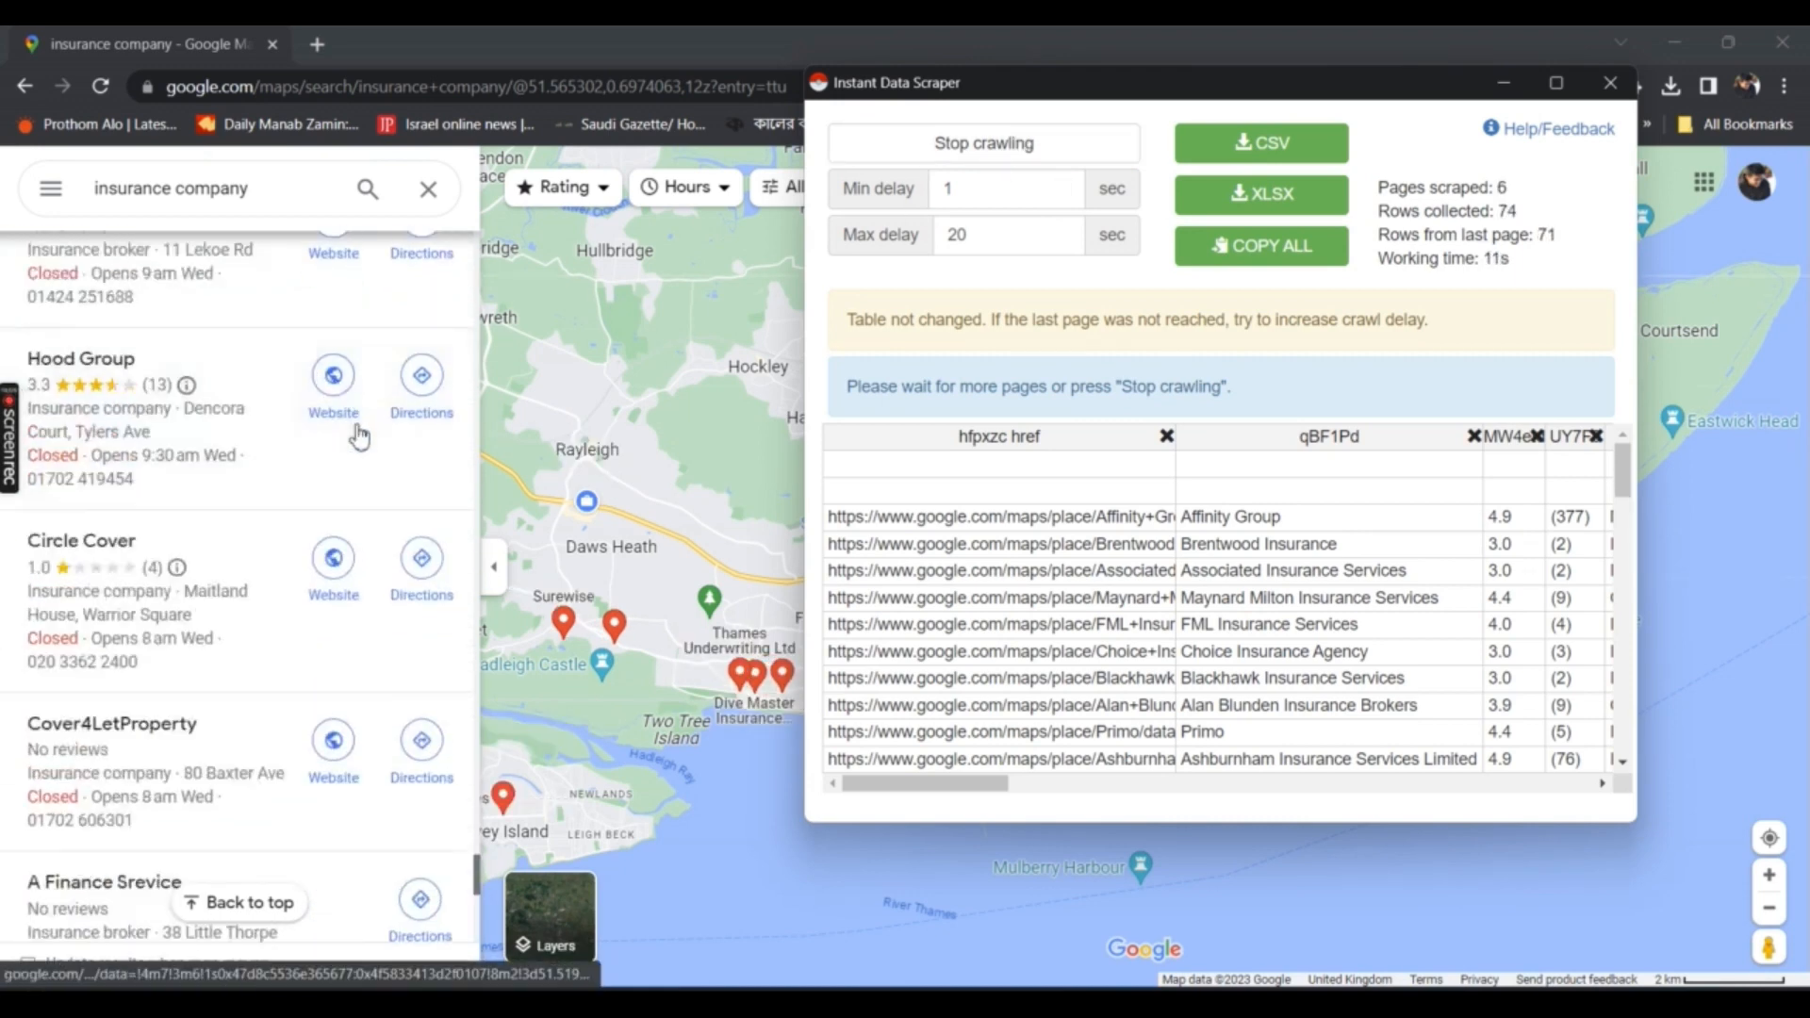
{"action": "scroll", "coordinate": [360, 438], "scroll_direction": "down", "scroll_amount": 10}
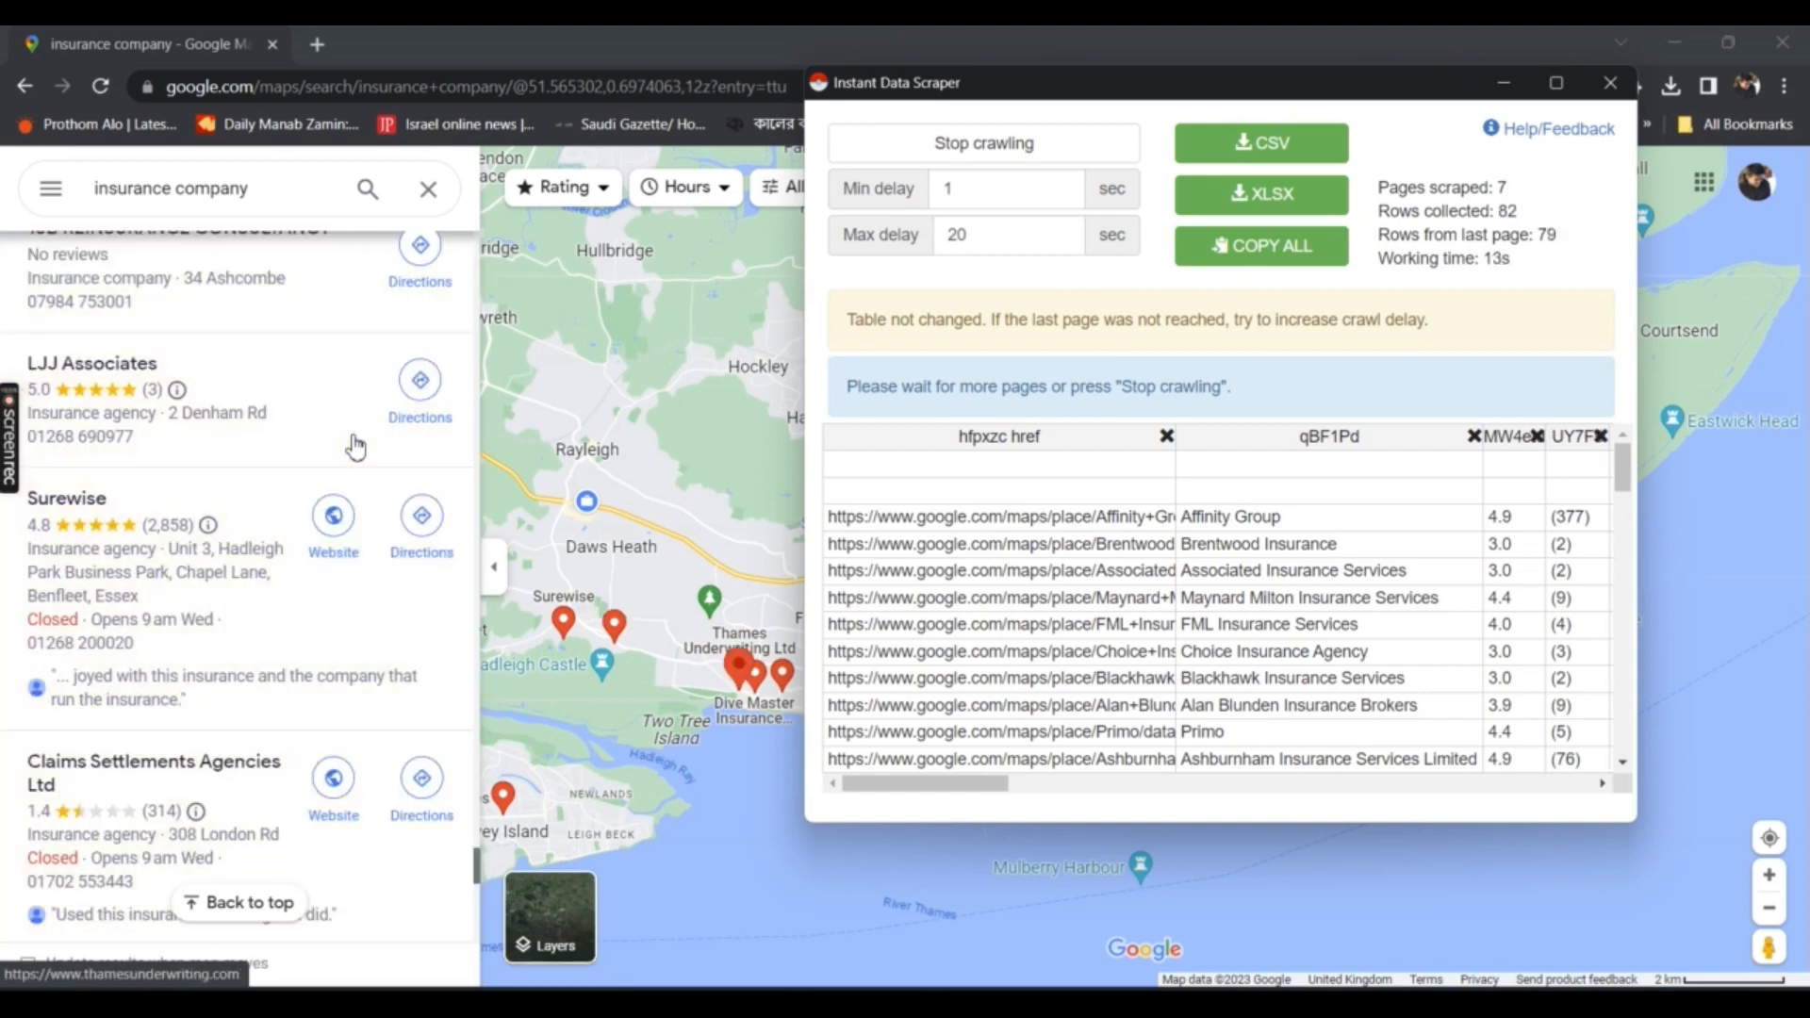
{"action": "scroll", "coordinate": [357, 451], "scroll_direction": "down", "scroll_amount": 8}
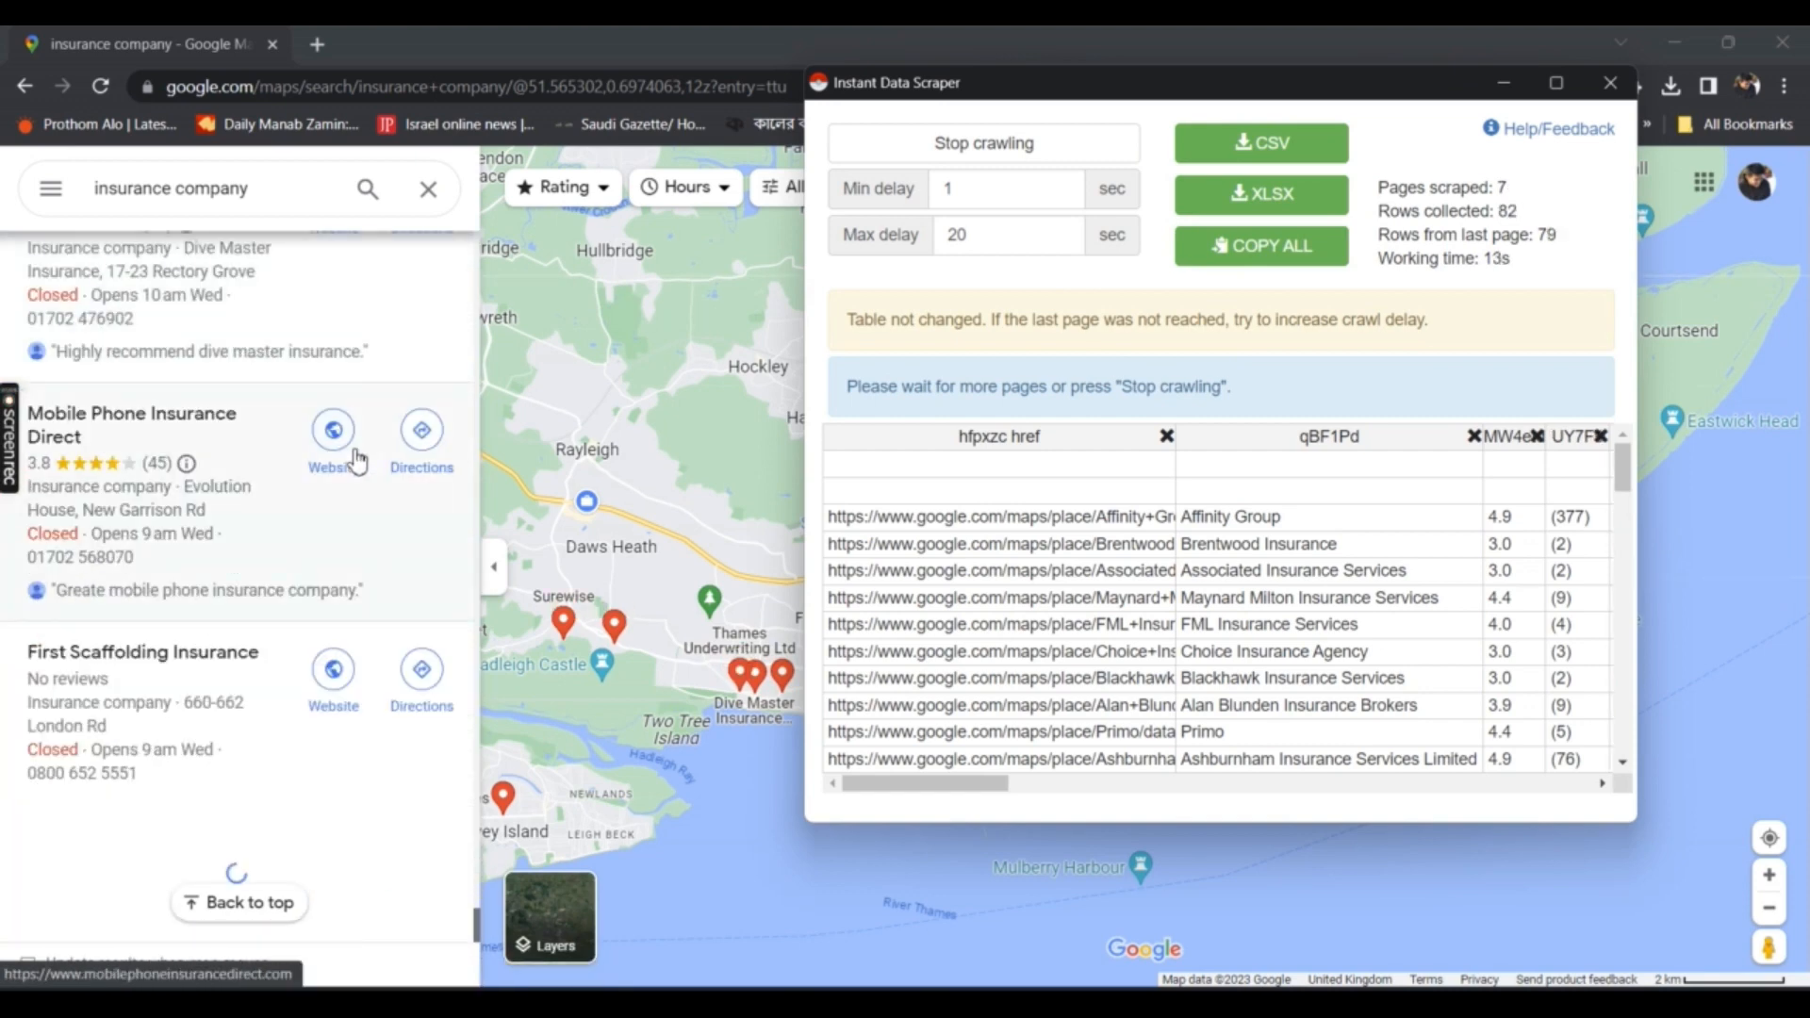
{"action": "scroll", "coordinate": [353, 556], "scroll_direction": "down", "scroll_amount": 12}
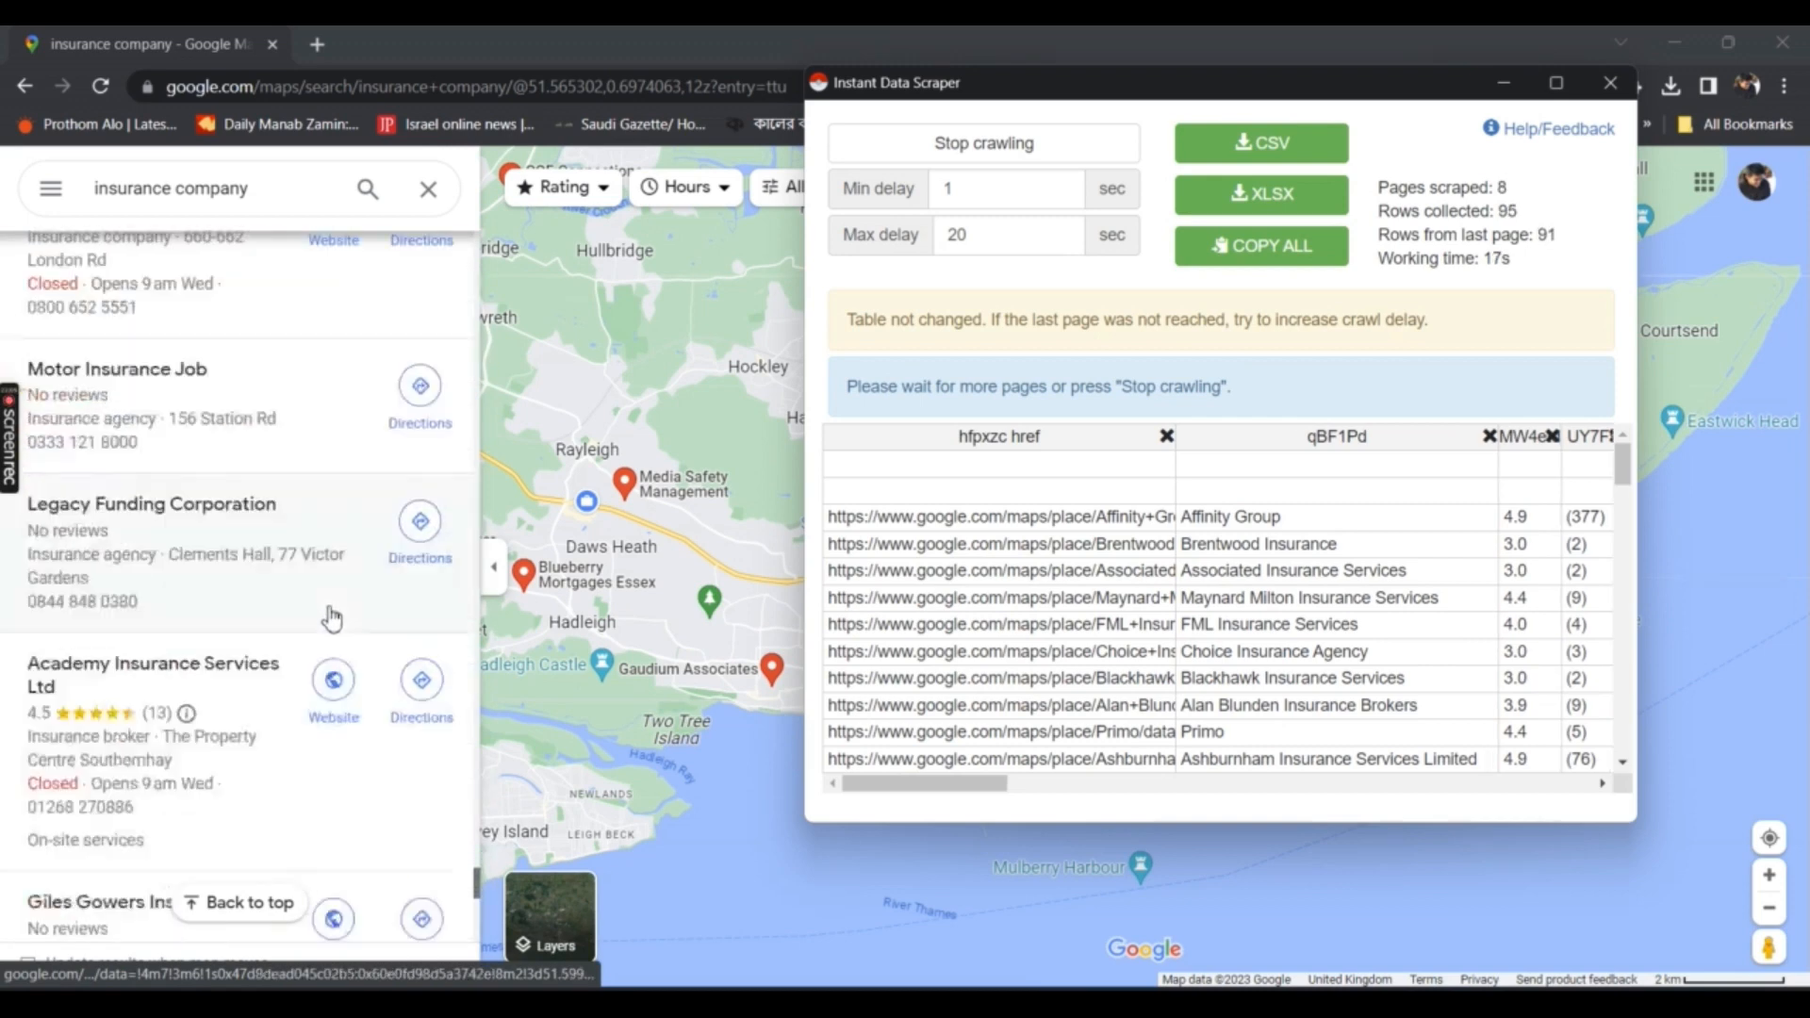
{"action": "scroll", "coordinate": [336, 614], "scroll_direction": "down", "scroll_amount": 10}
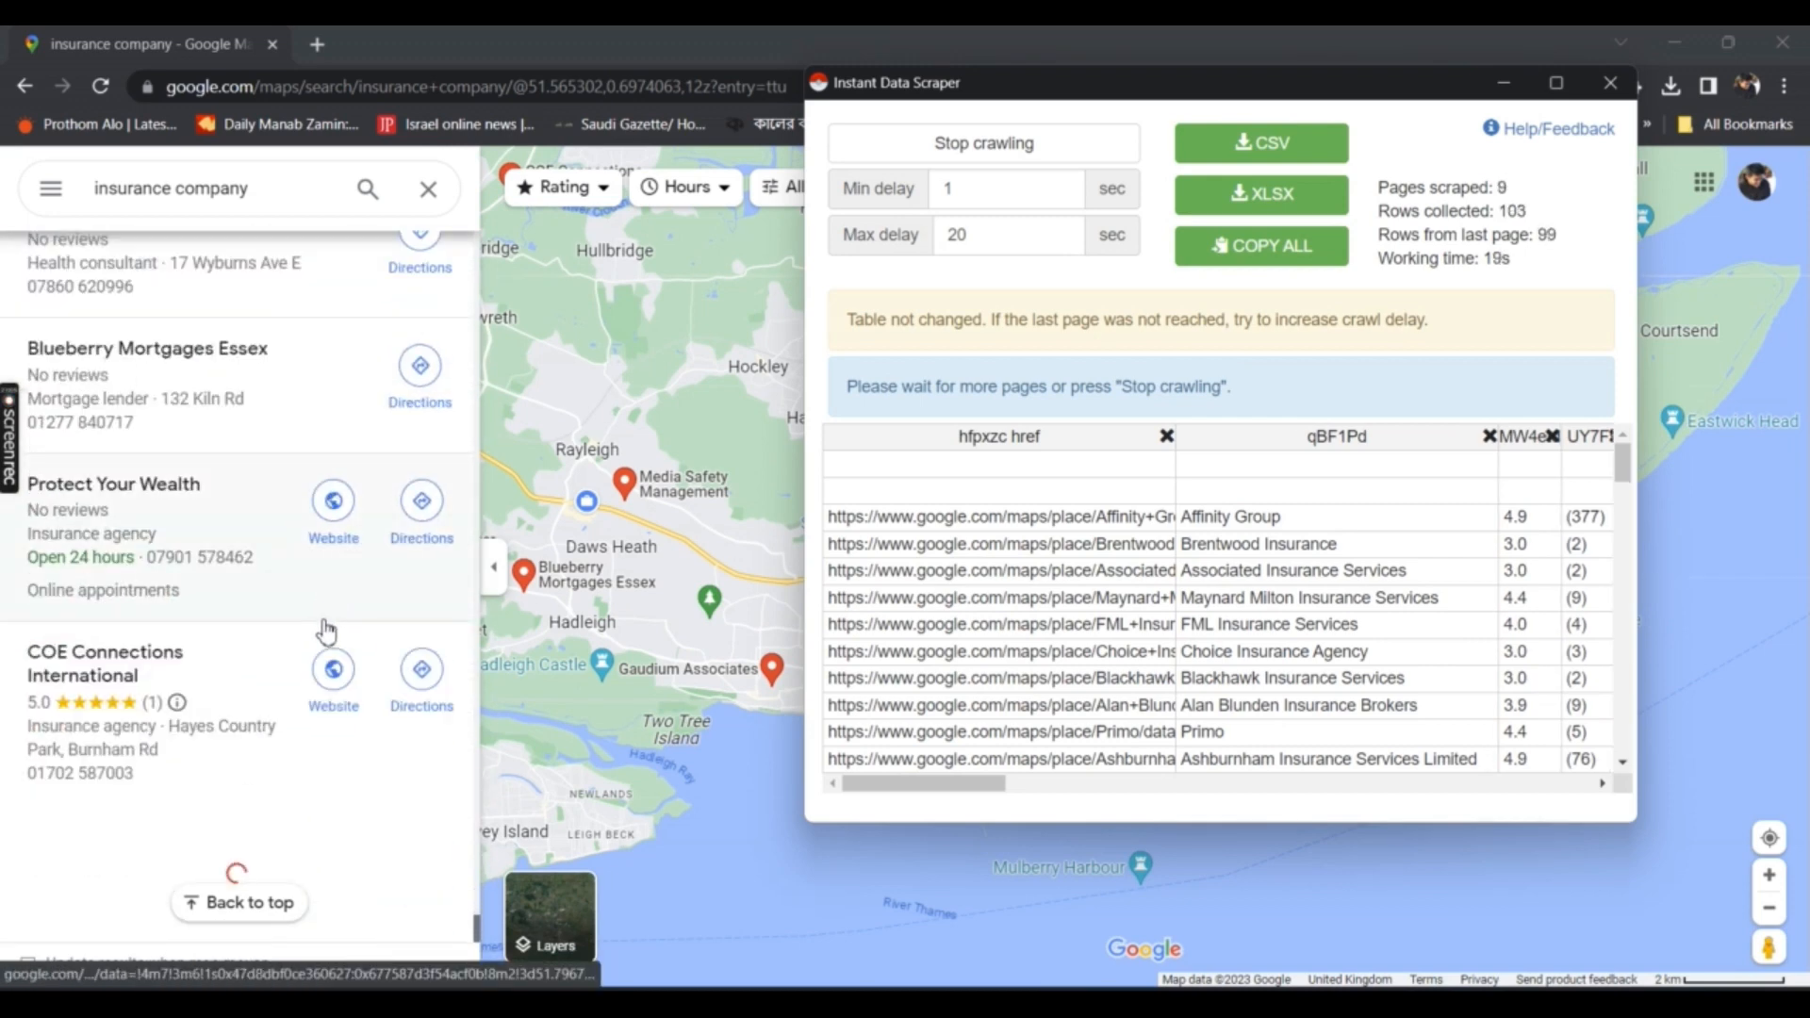
{"action": "scroll", "coordinate": [341, 647], "scroll_direction": "down", "scroll_amount": 1}
{"action": "scroll", "coordinate": [341, 647], "scroll_direction": "down", "scroll_amount": 15}
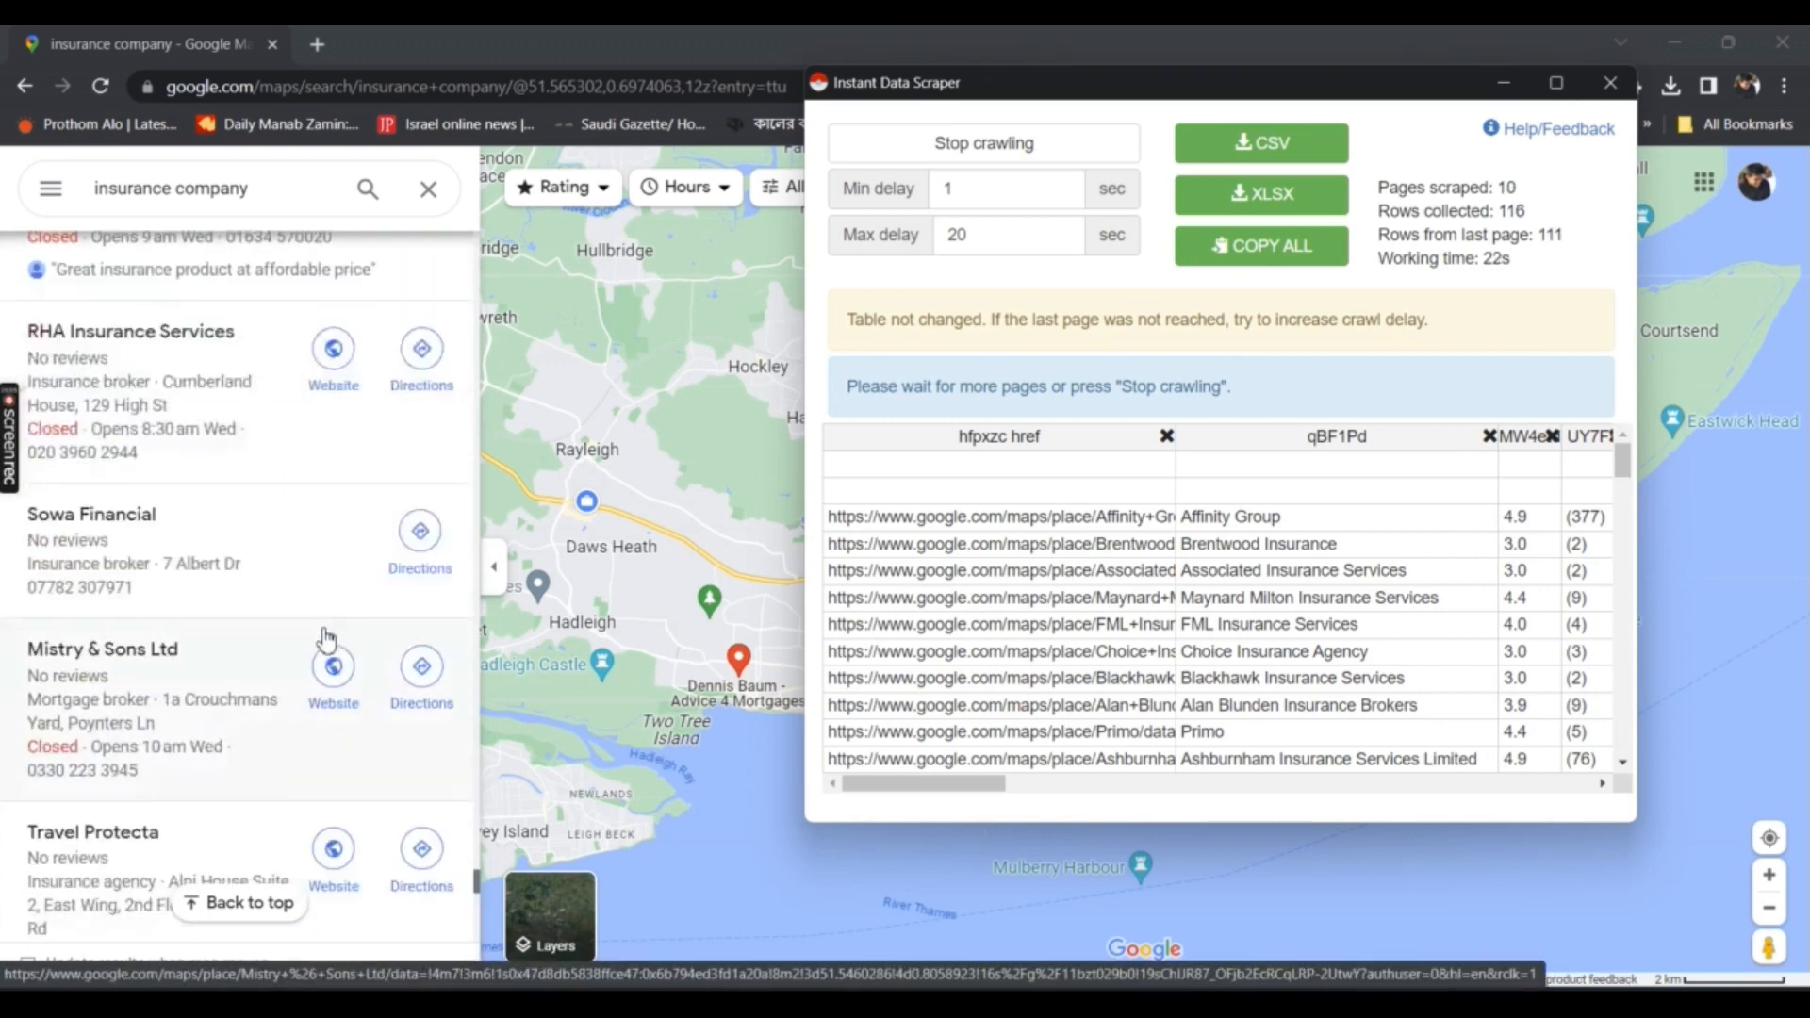
{"action": "scroll", "coordinate": [315, 641], "scroll_direction": "down", "scroll_amount": 10}
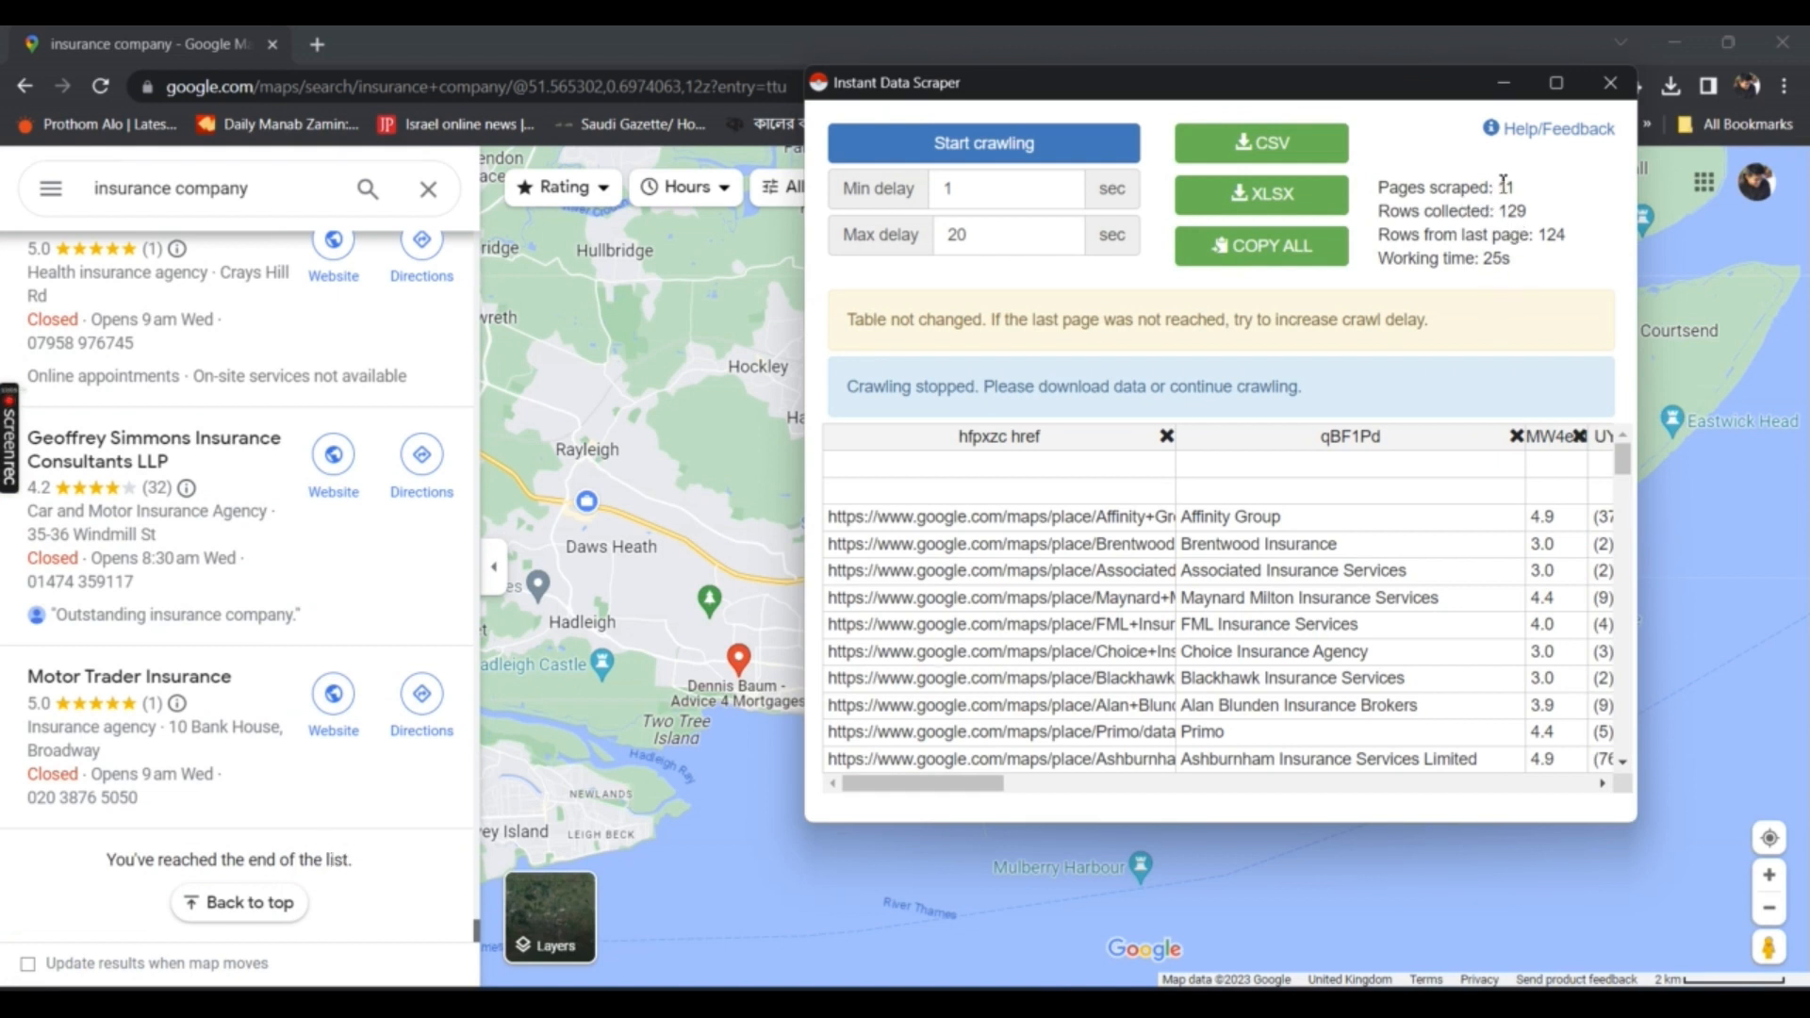
Check the crawl's rows collected, rows from last page and working time, and examine the scraped table down to its last rows
{"action": "left_click_drag", "start_coordinate": [1385, 215], "coordinate": [1529, 215]}
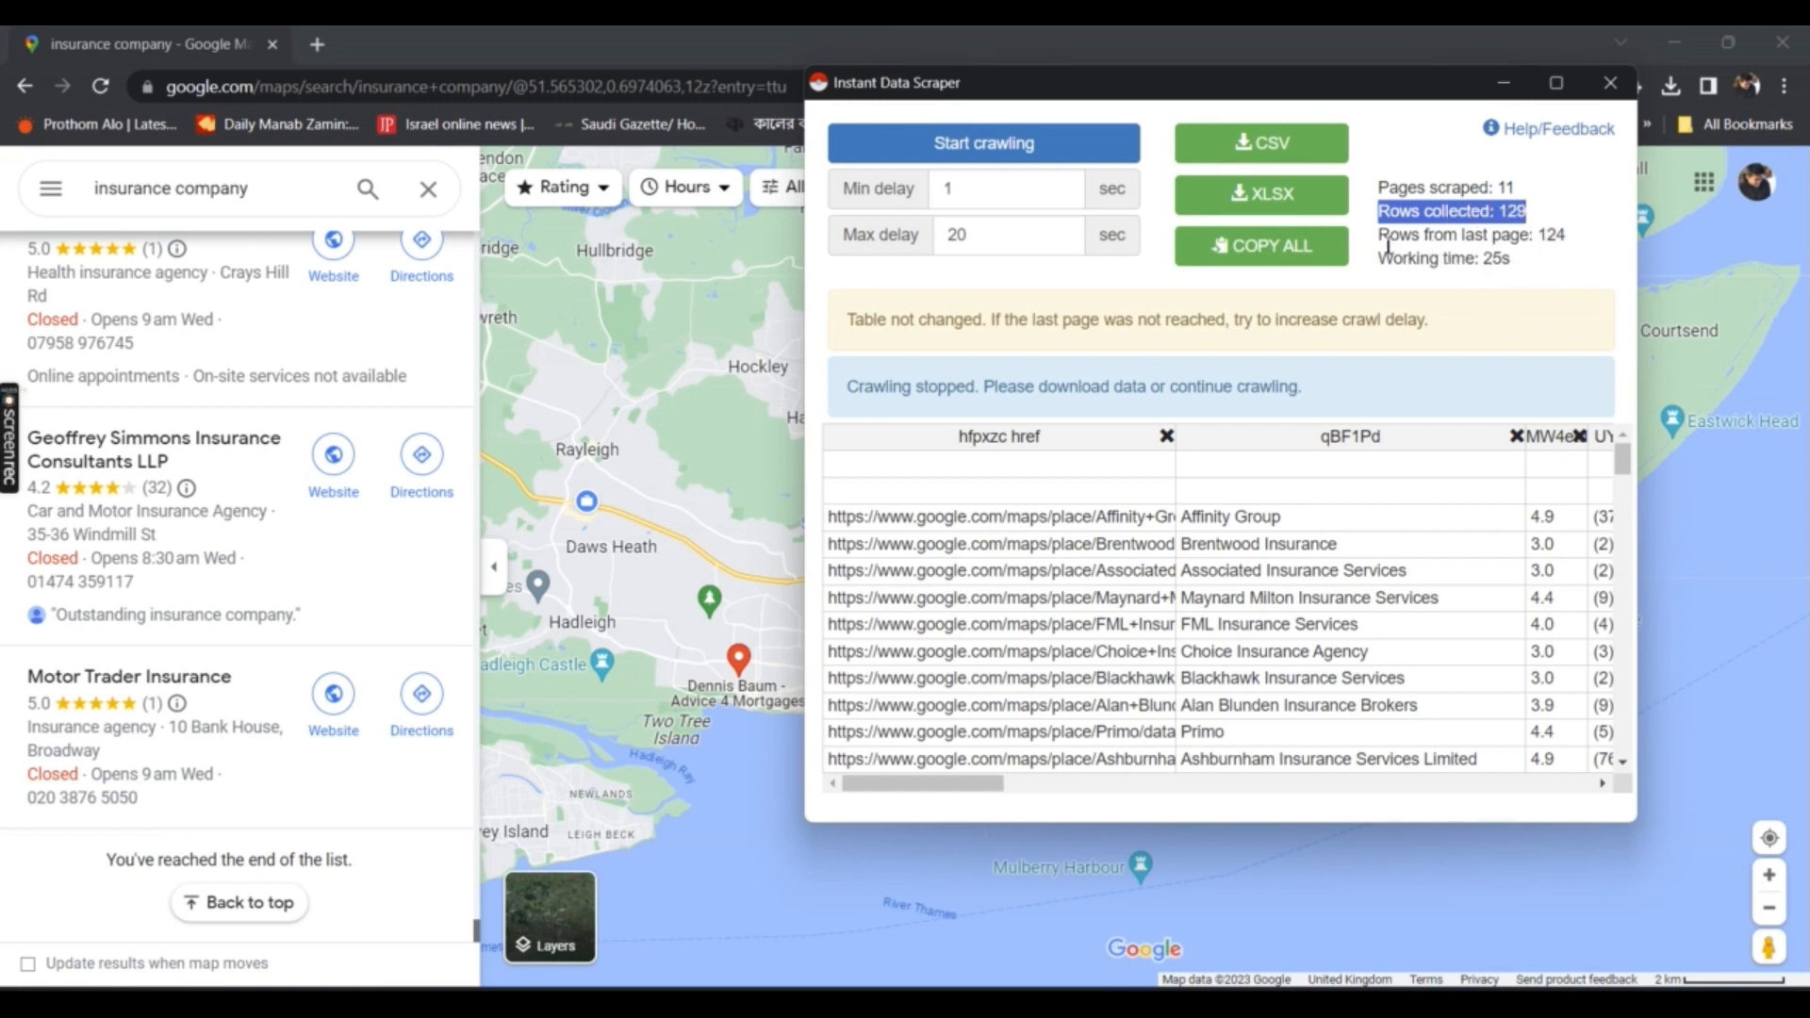
{"action": "left_click_drag", "start_coordinate": [1381, 238], "coordinate": [1570, 253]}
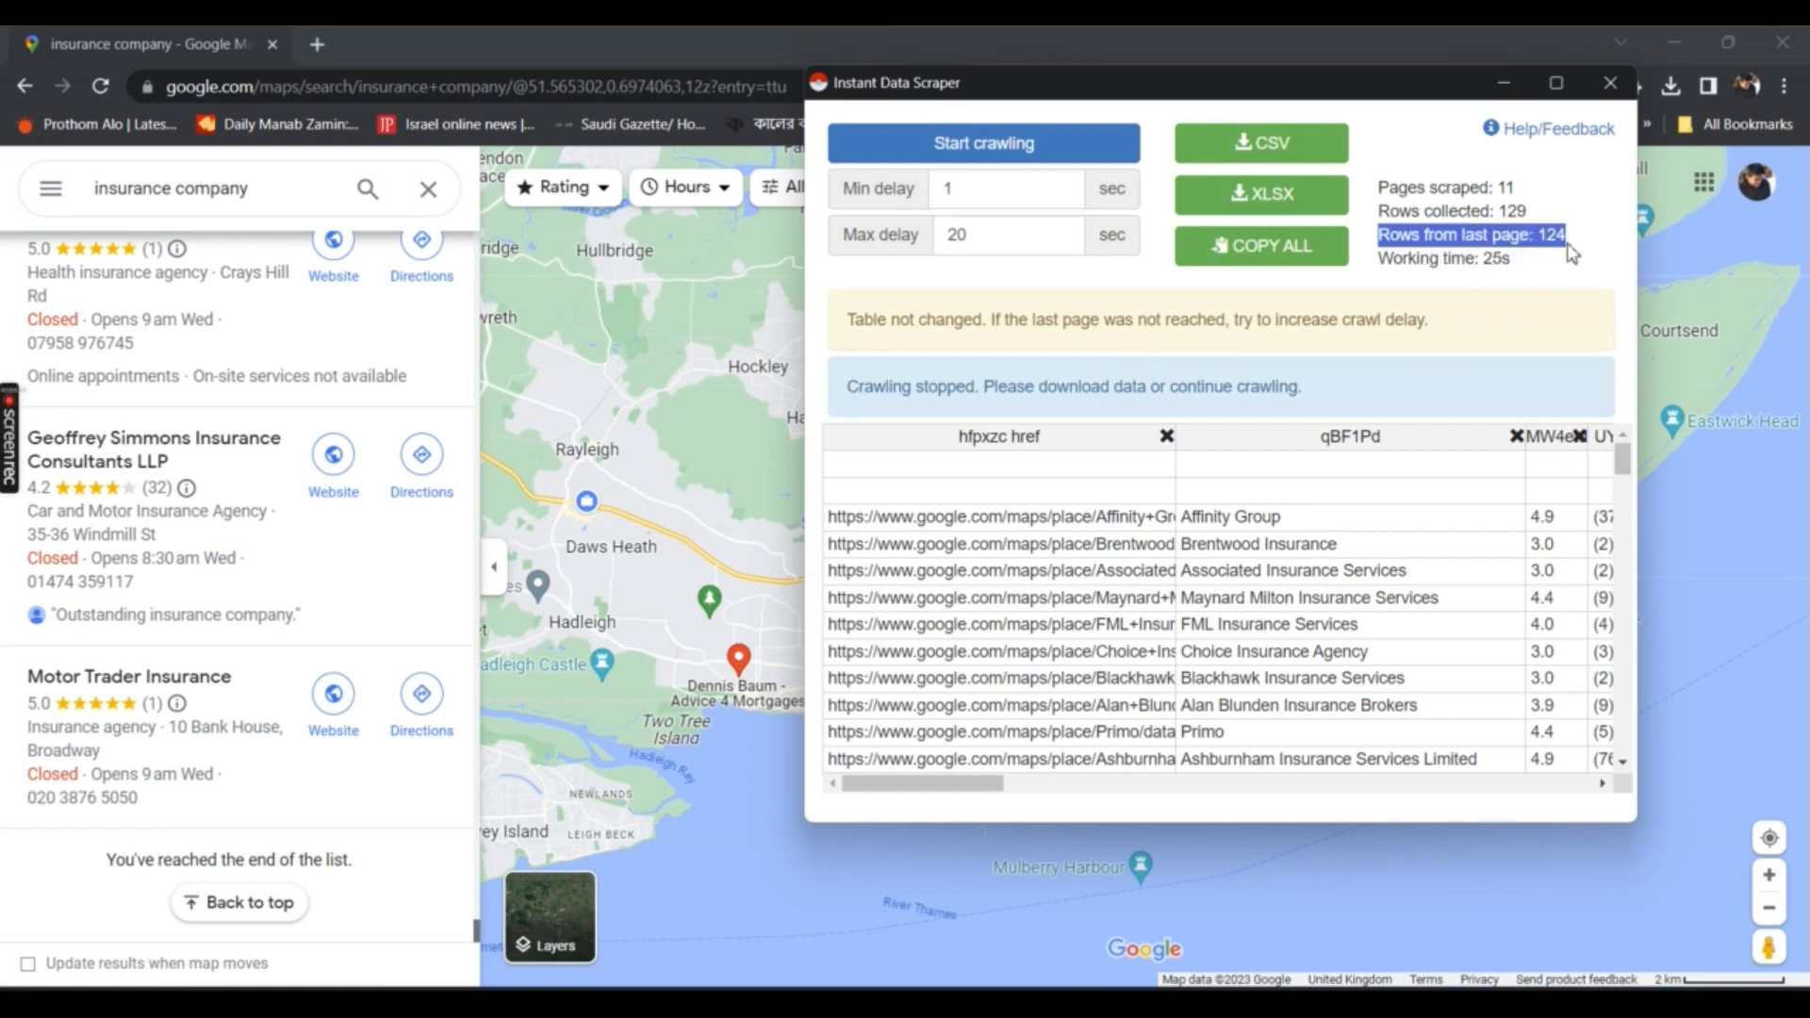
{"action": "left_click", "coordinate": [1578, 254]}
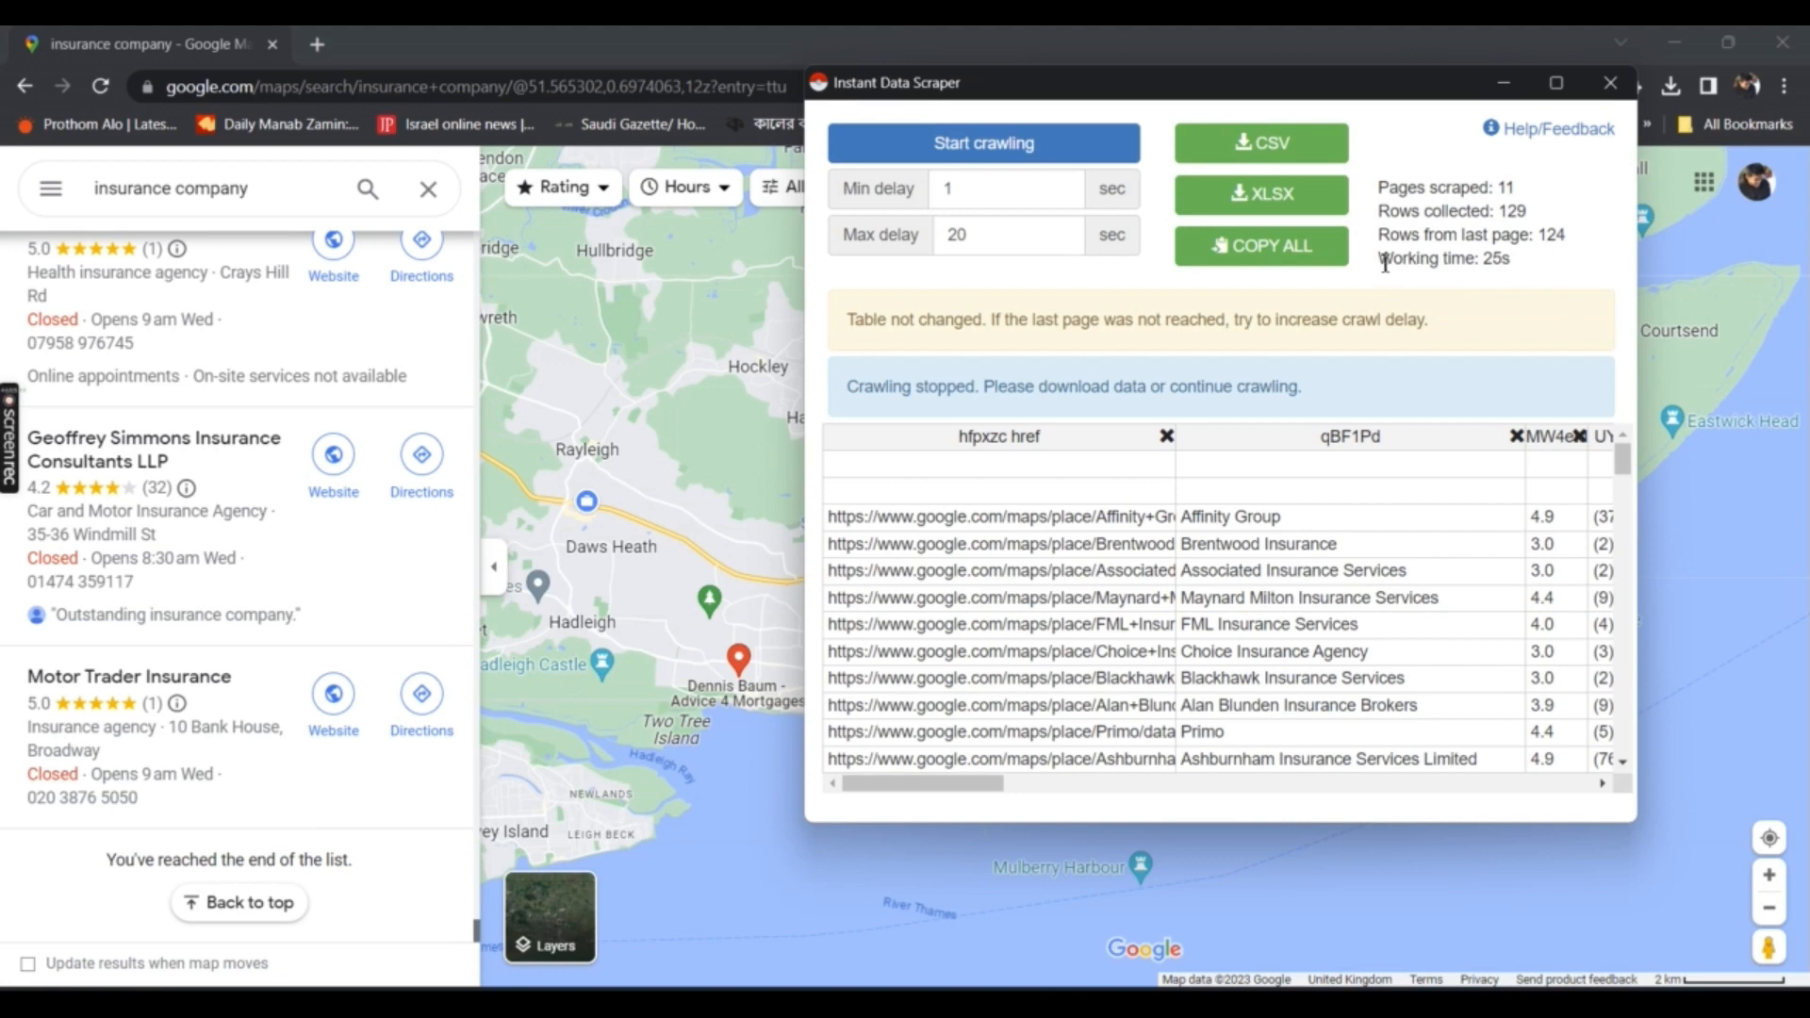
{"action": "left_click_drag", "start_coordinate": [1385, 263], "coordinate": [1529, 268]}
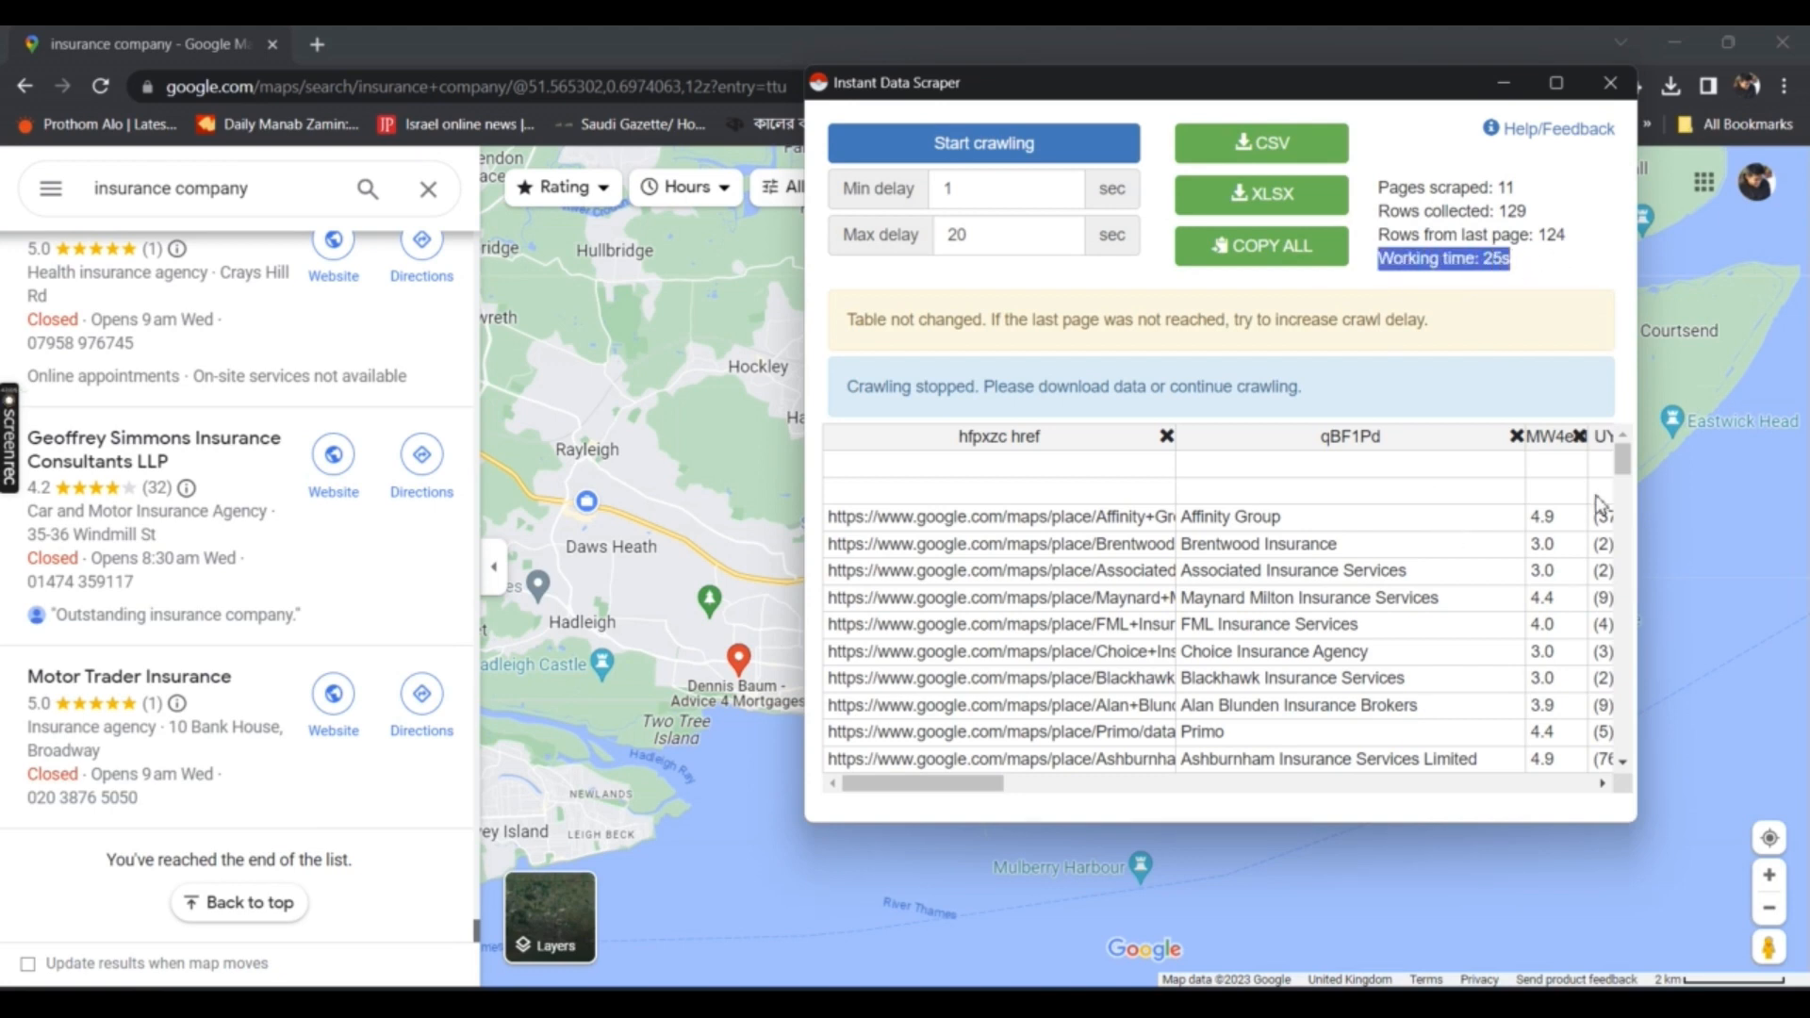
{"action": "left_click_drag", "start_coordinate": [1628, 468], "coordinate": [1635, 759]}
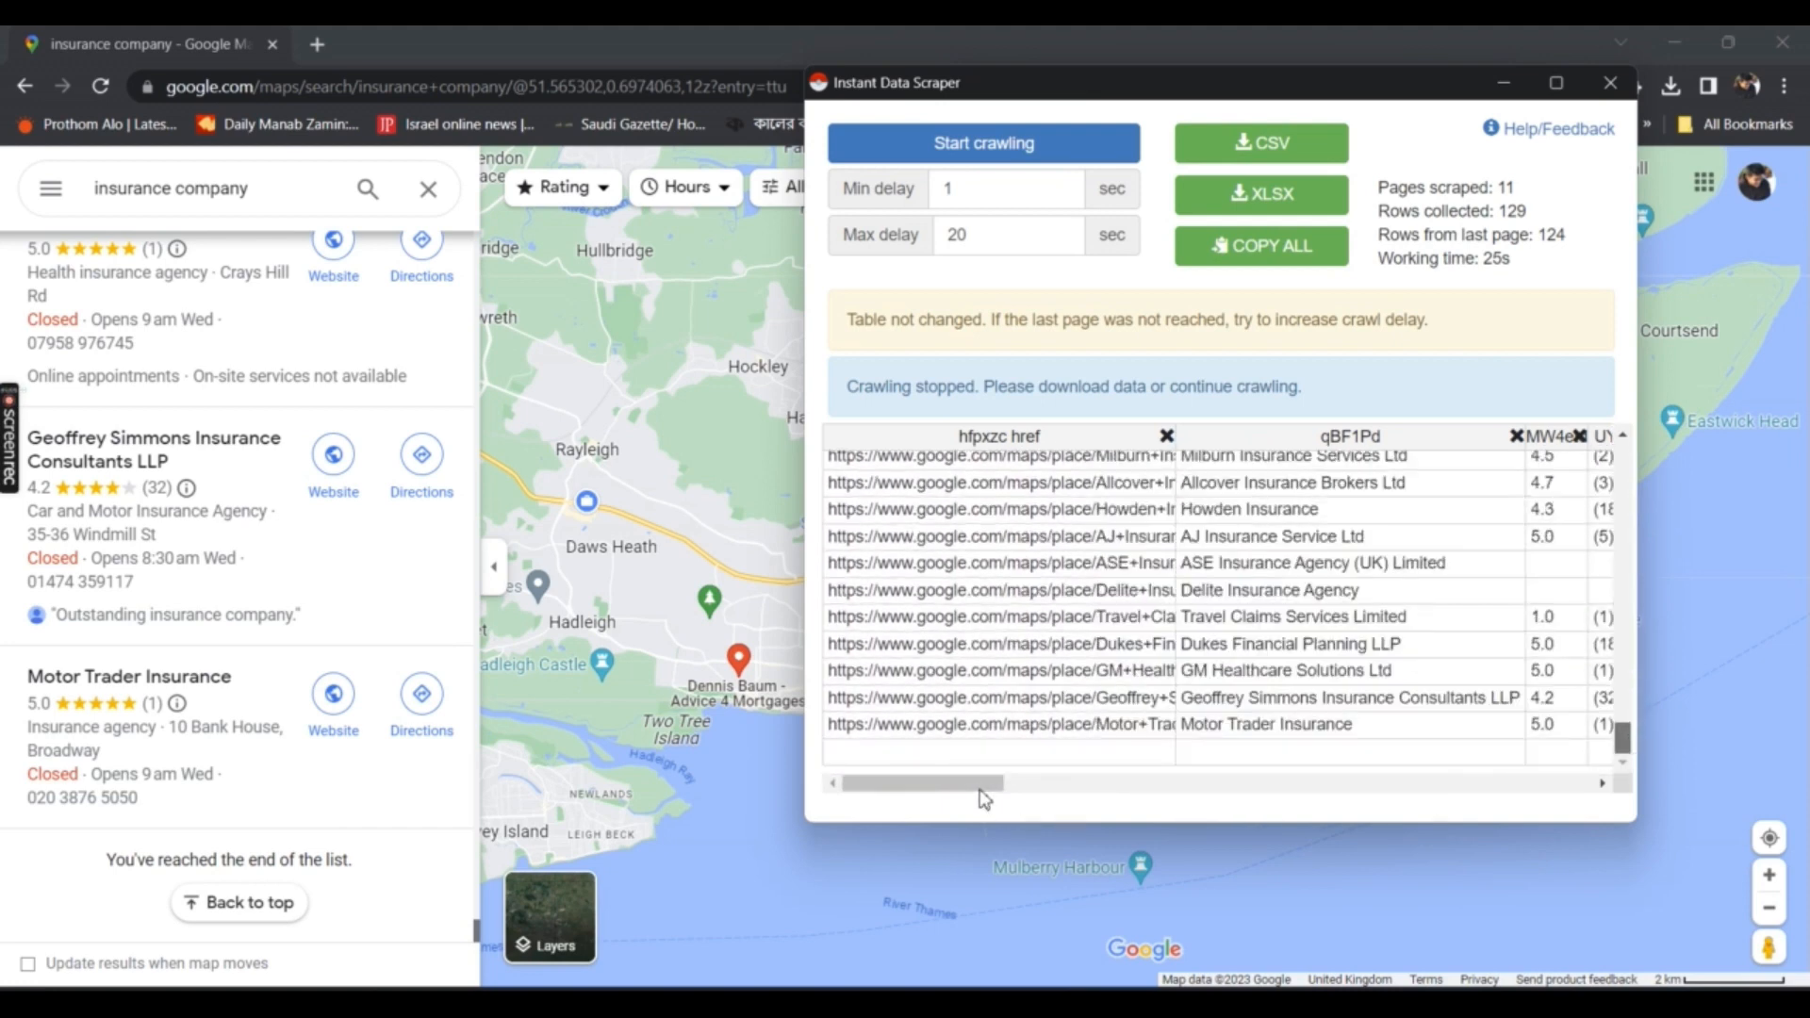
{"action": "left_click_drag", "start_coordinate": [984, 793], "coordinate": [1211, 788]}
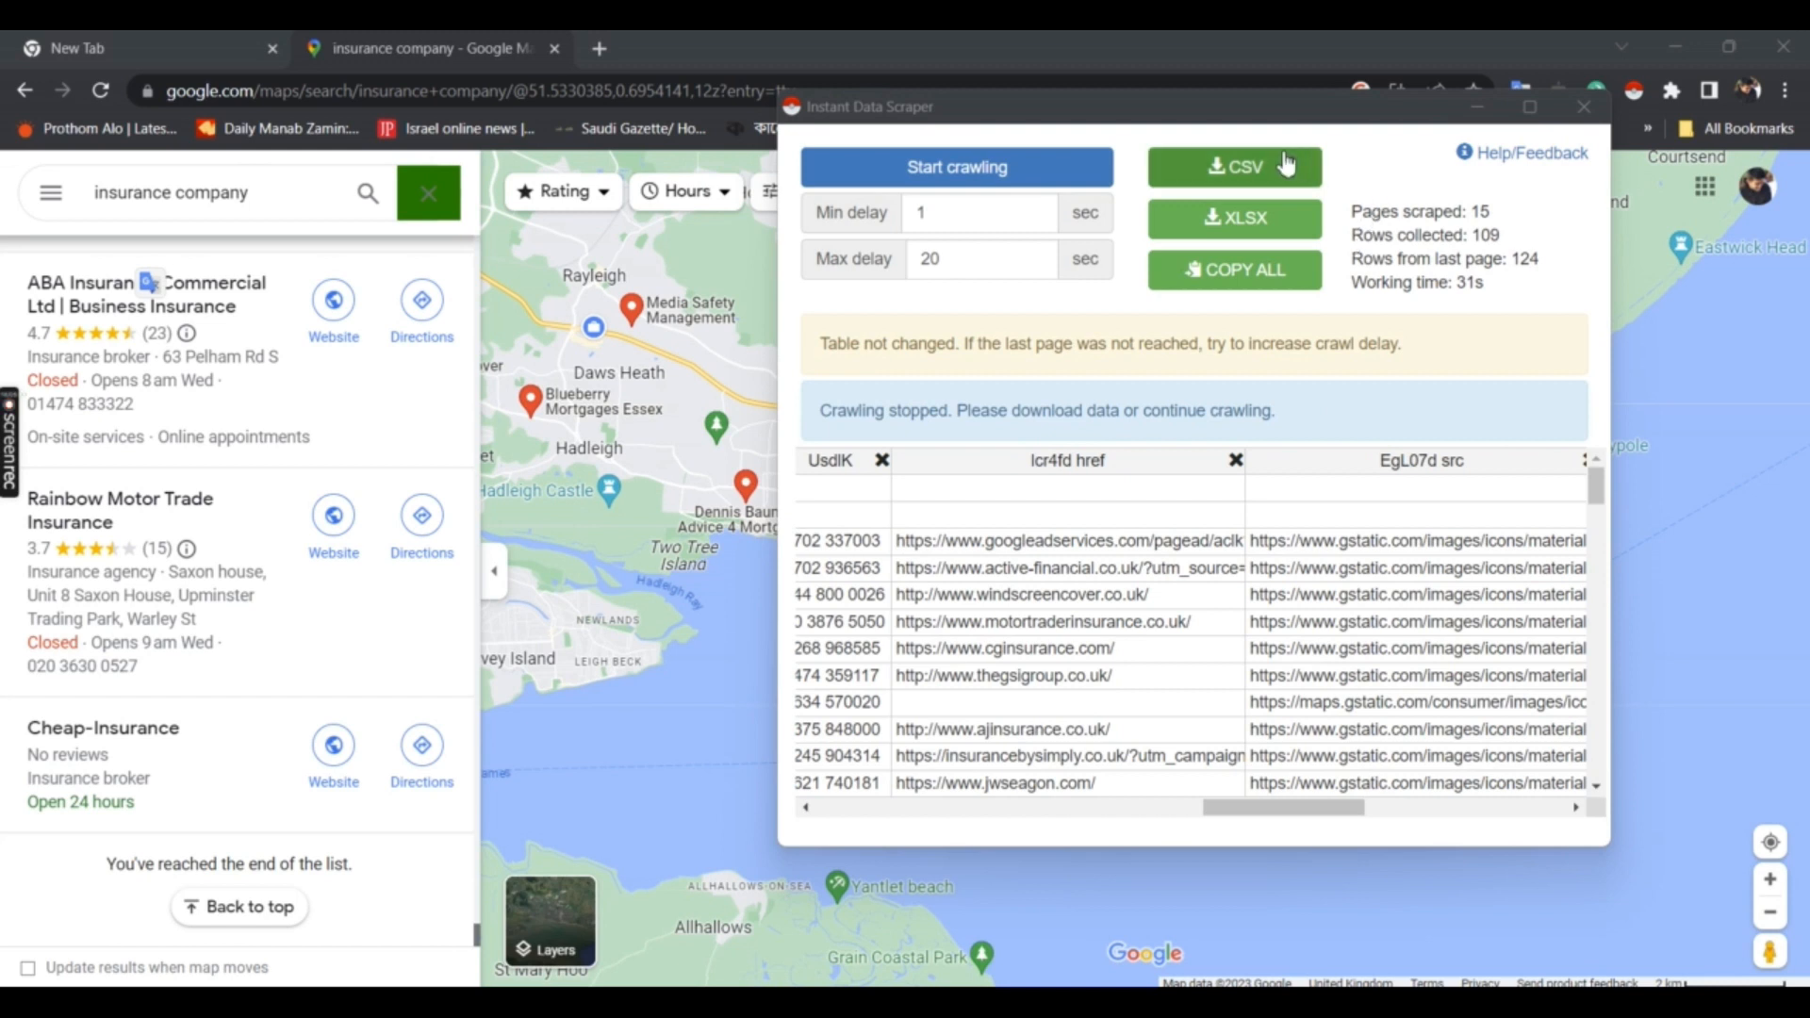
Download the scraped insurance company data as a CSV file and open google (1).csv in Excel
{"action": "left_click", "coordinate": [1274, 181]}
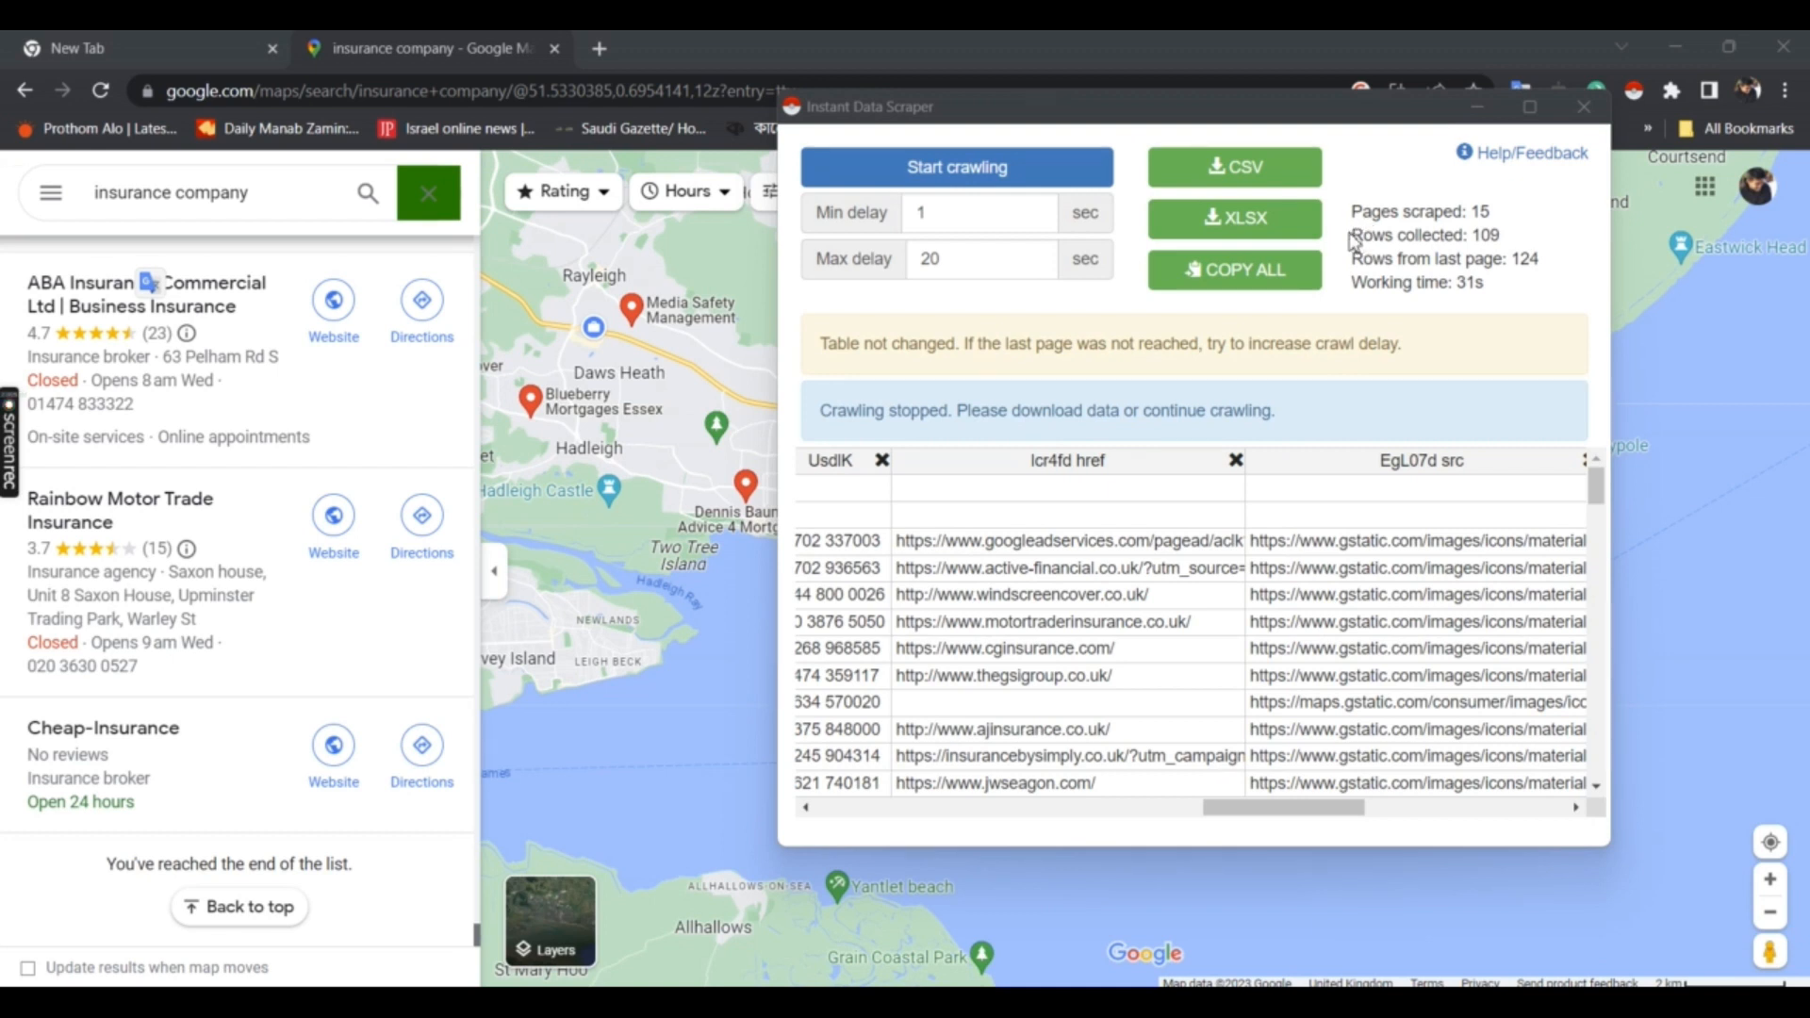
{"action": "left_click", "coordinate": [1259, 179]}
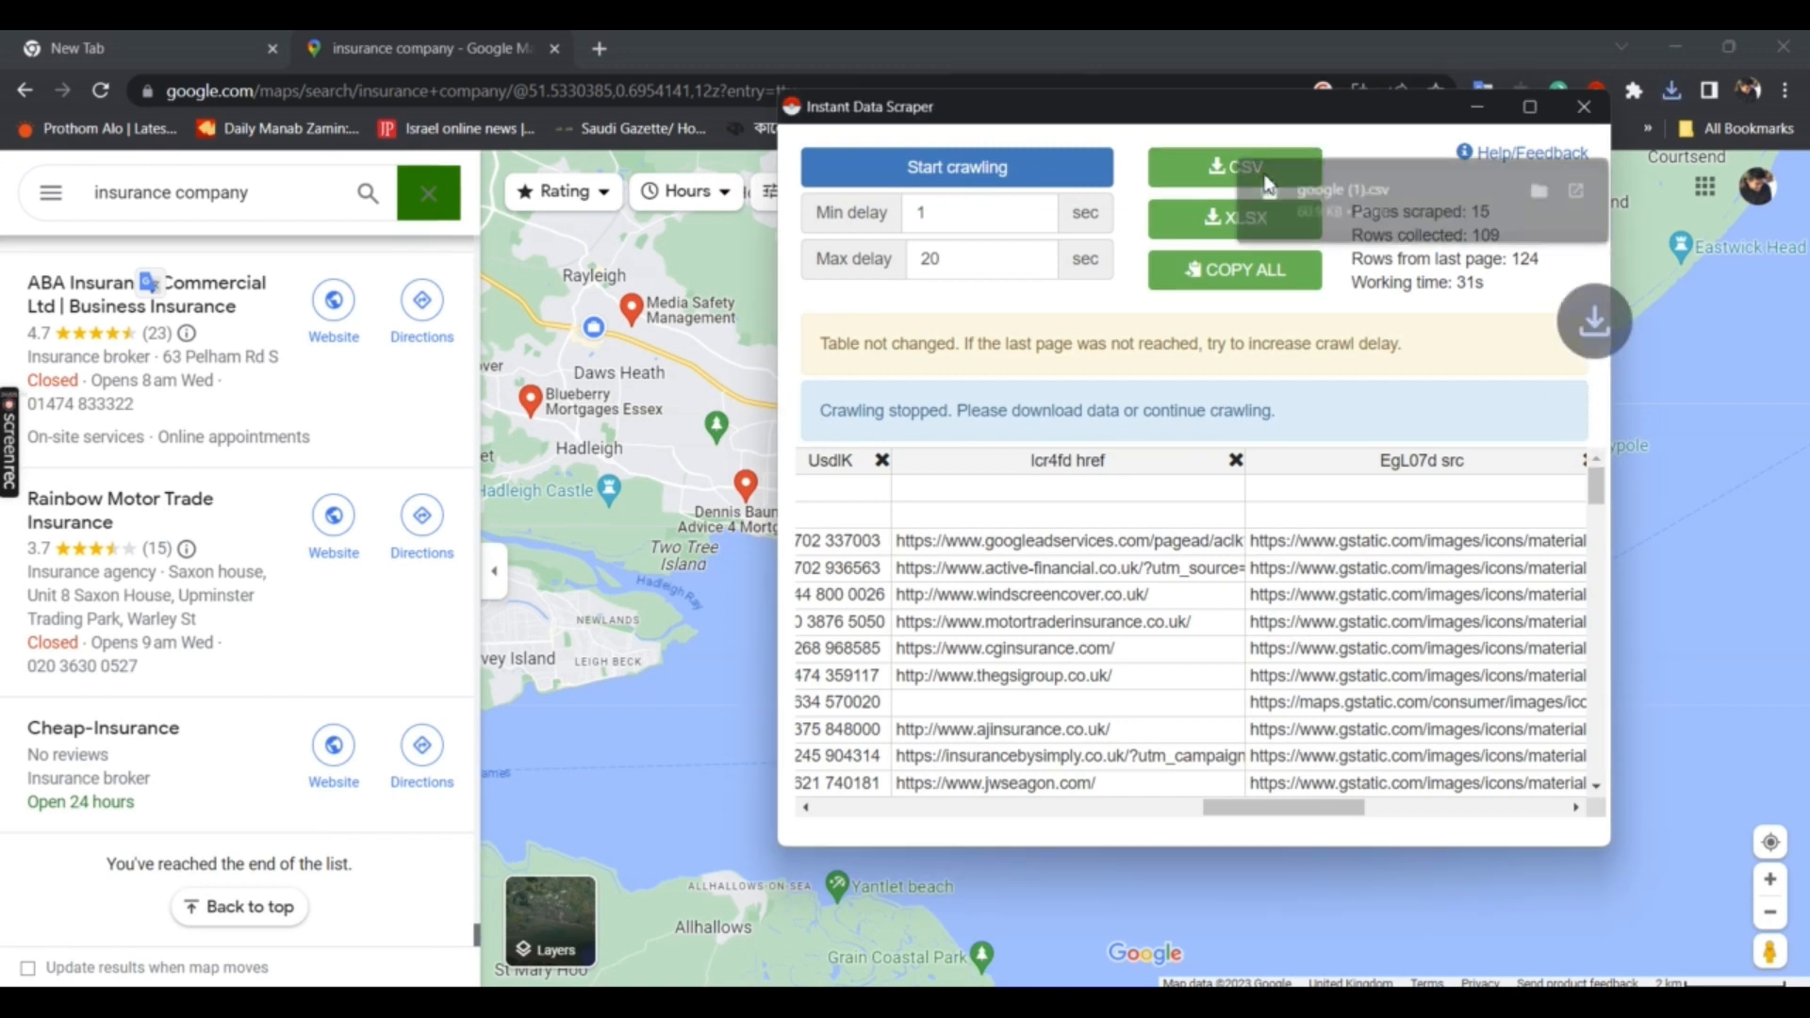
{"action": "left_click", "coordinate": [1350, 206]}
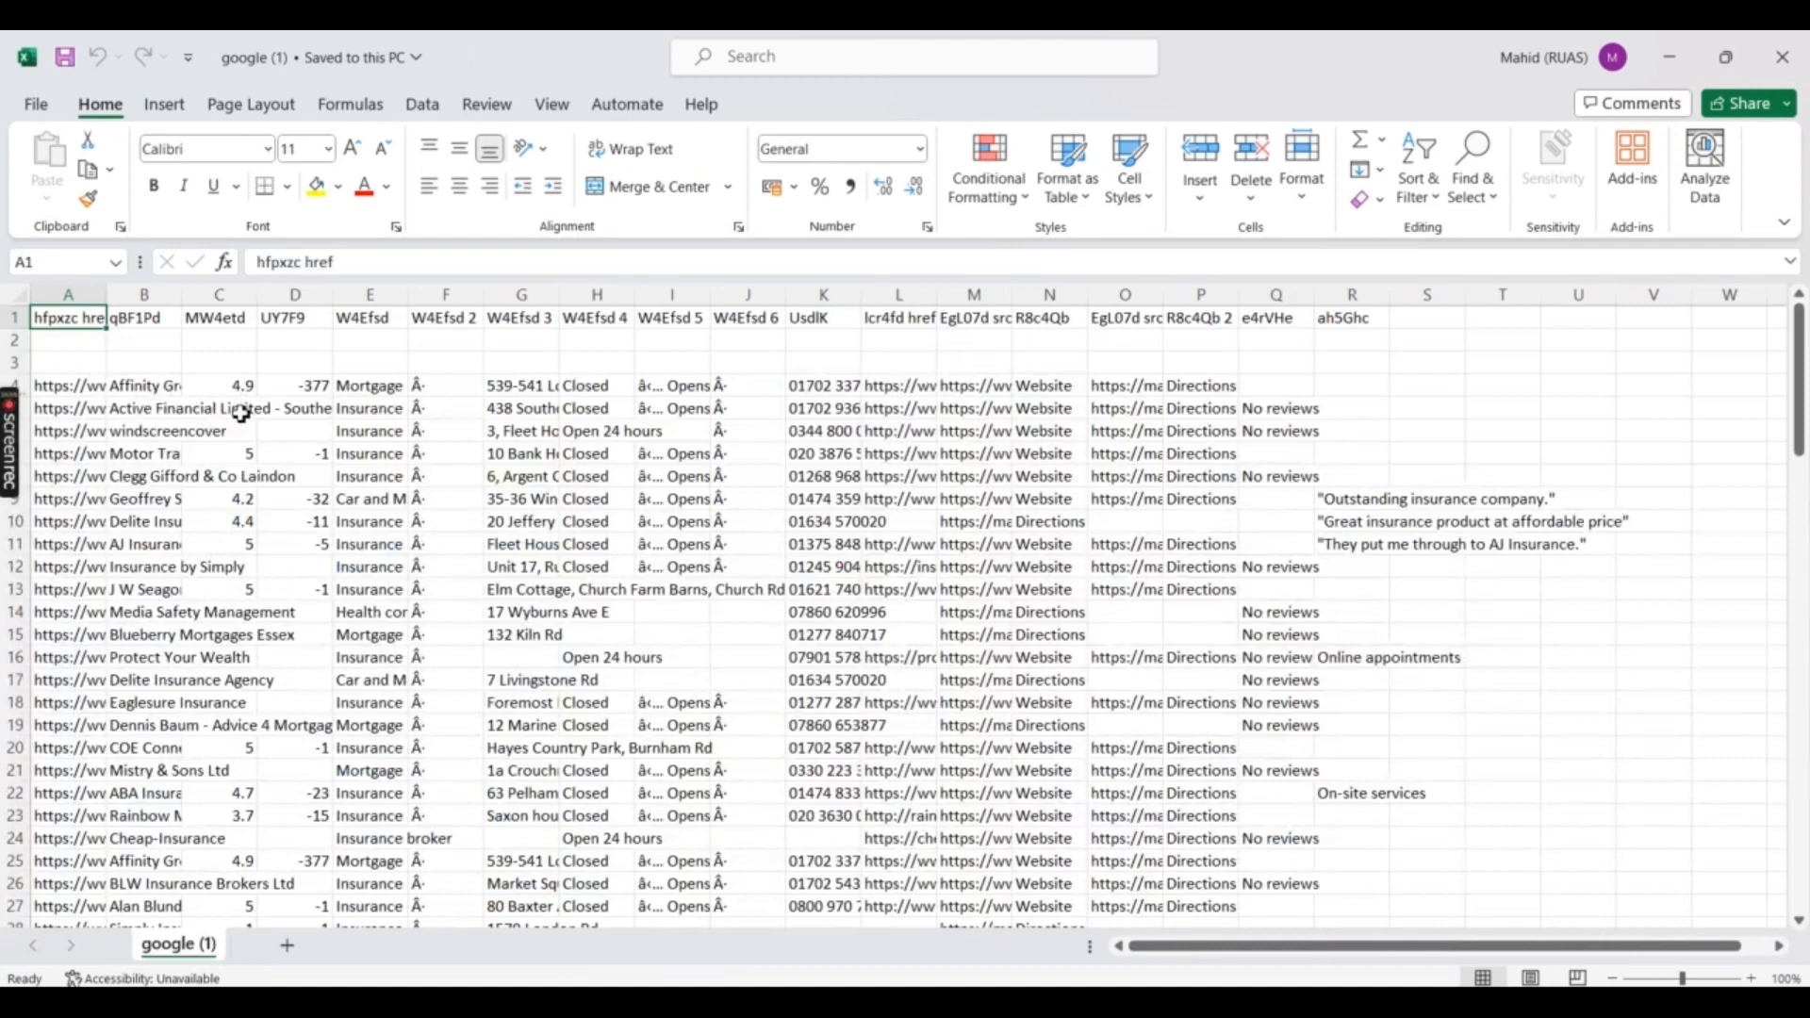
Fit the widths of the business name column B, rating column C and review count column D to their contents
{"action": "scroll", "coordinate": [244, 414], "scroll_direction": "down", "scroll_amount": 11}
{"action": "scroll", "coordinate": [267, 429], "scroll_direction": "up", "scroll_amount": 11}
{"action": "double_click", "coordinate": [181, 299]}
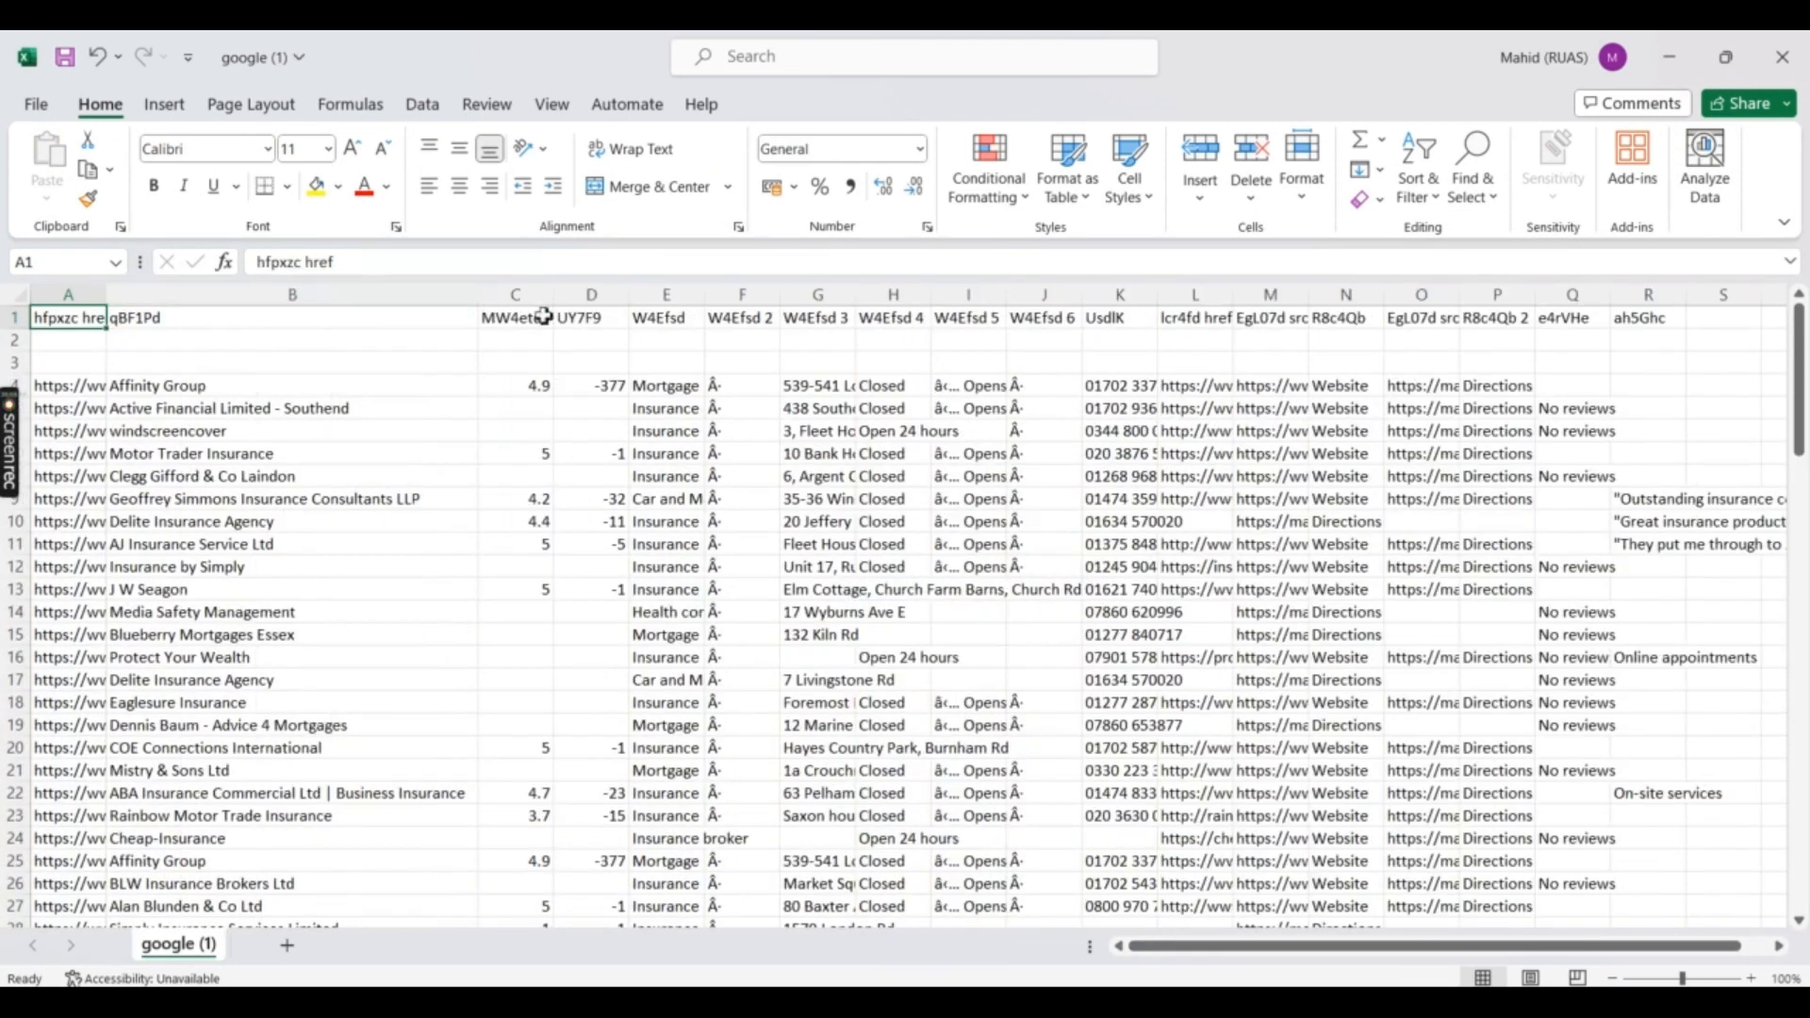
{"action": "left_click", "coordinate": [616, 297]}
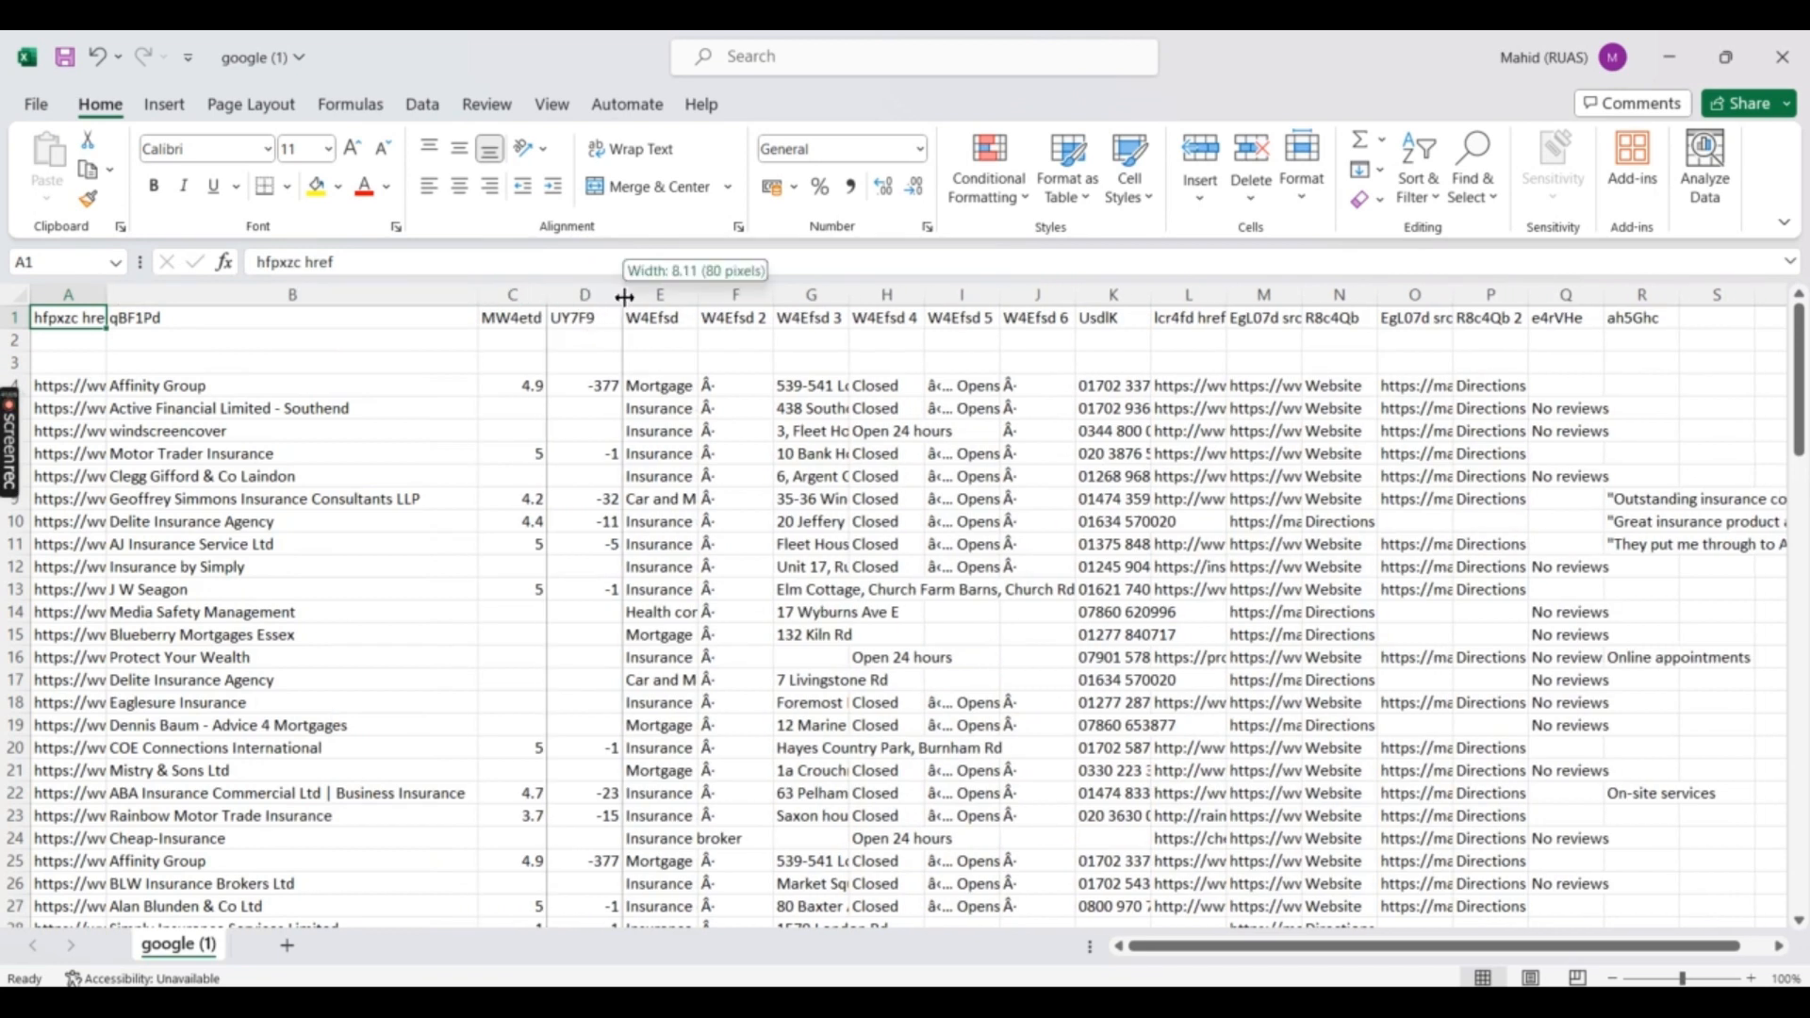
{"action": "double_click", "coordinate": [616, 297]}
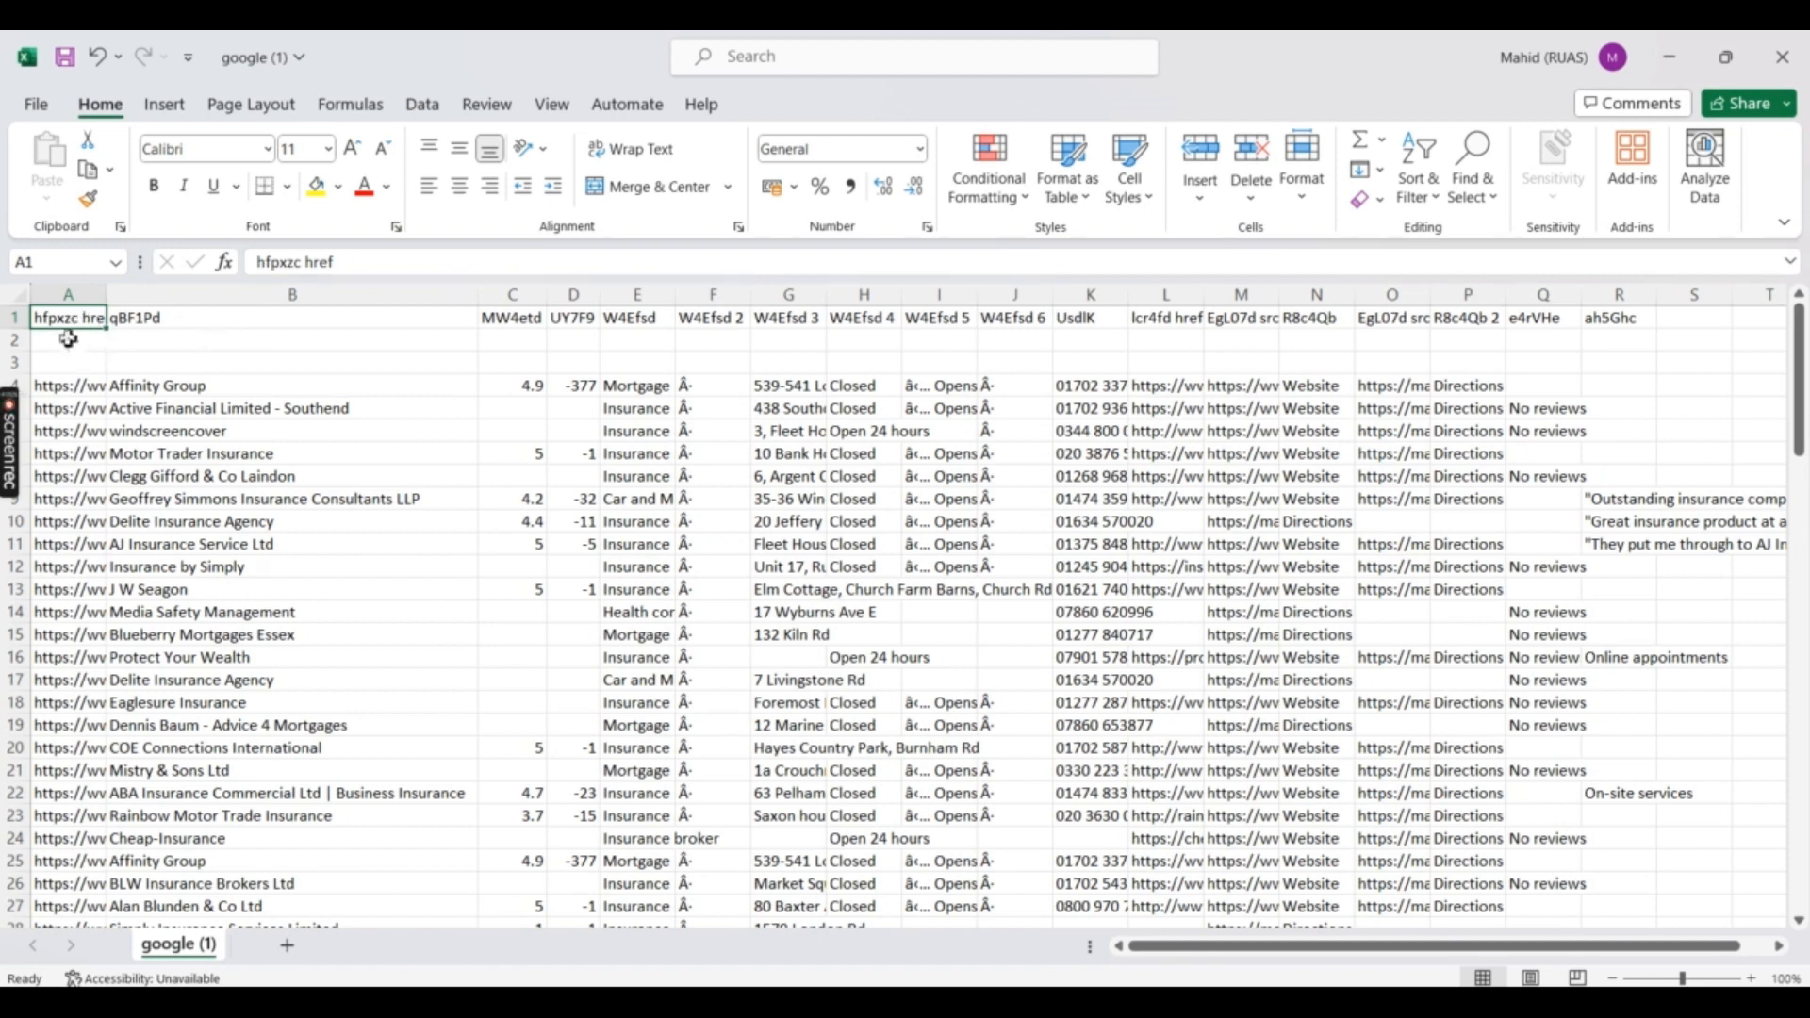
Fit address column G to its contents, narrow it slightly, and widen website column L to fit its full links
{"action": "left_click", "coordinate": [178, 324]}
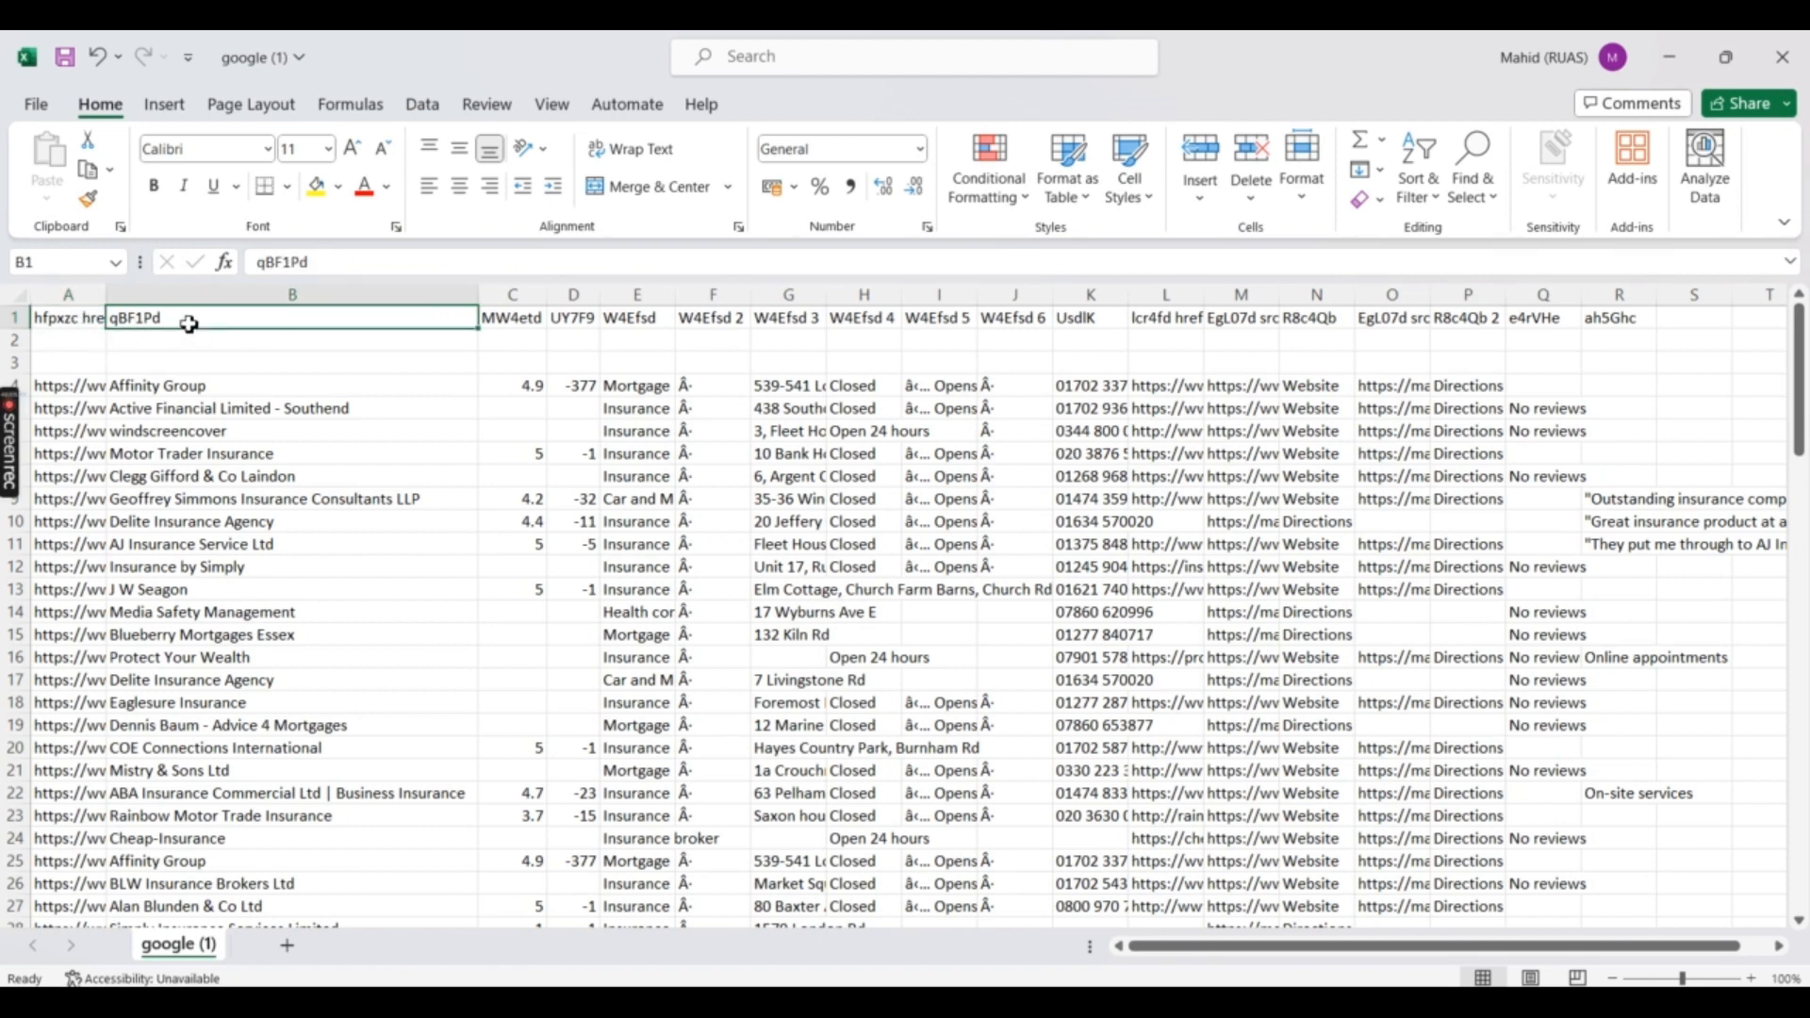
{"action": "left_click", "coordinate": [521, 321]}
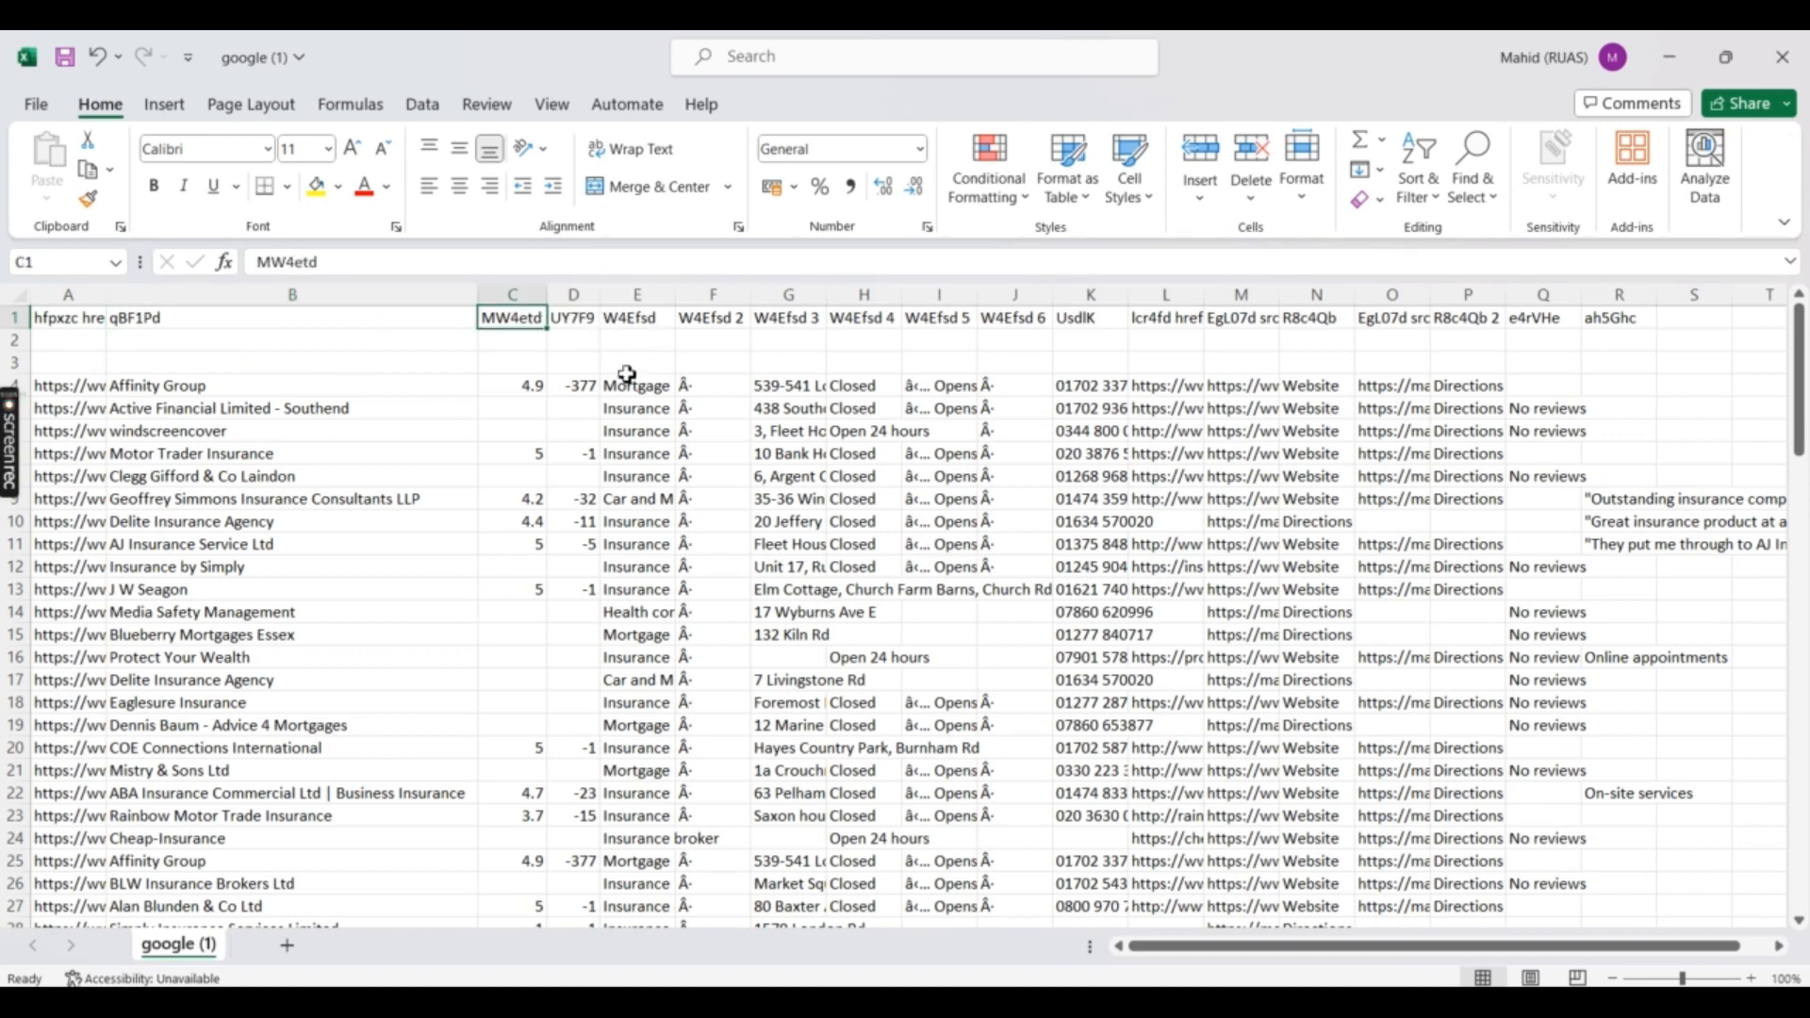
{"action": "left_click", "coordinate": [683, 320]}
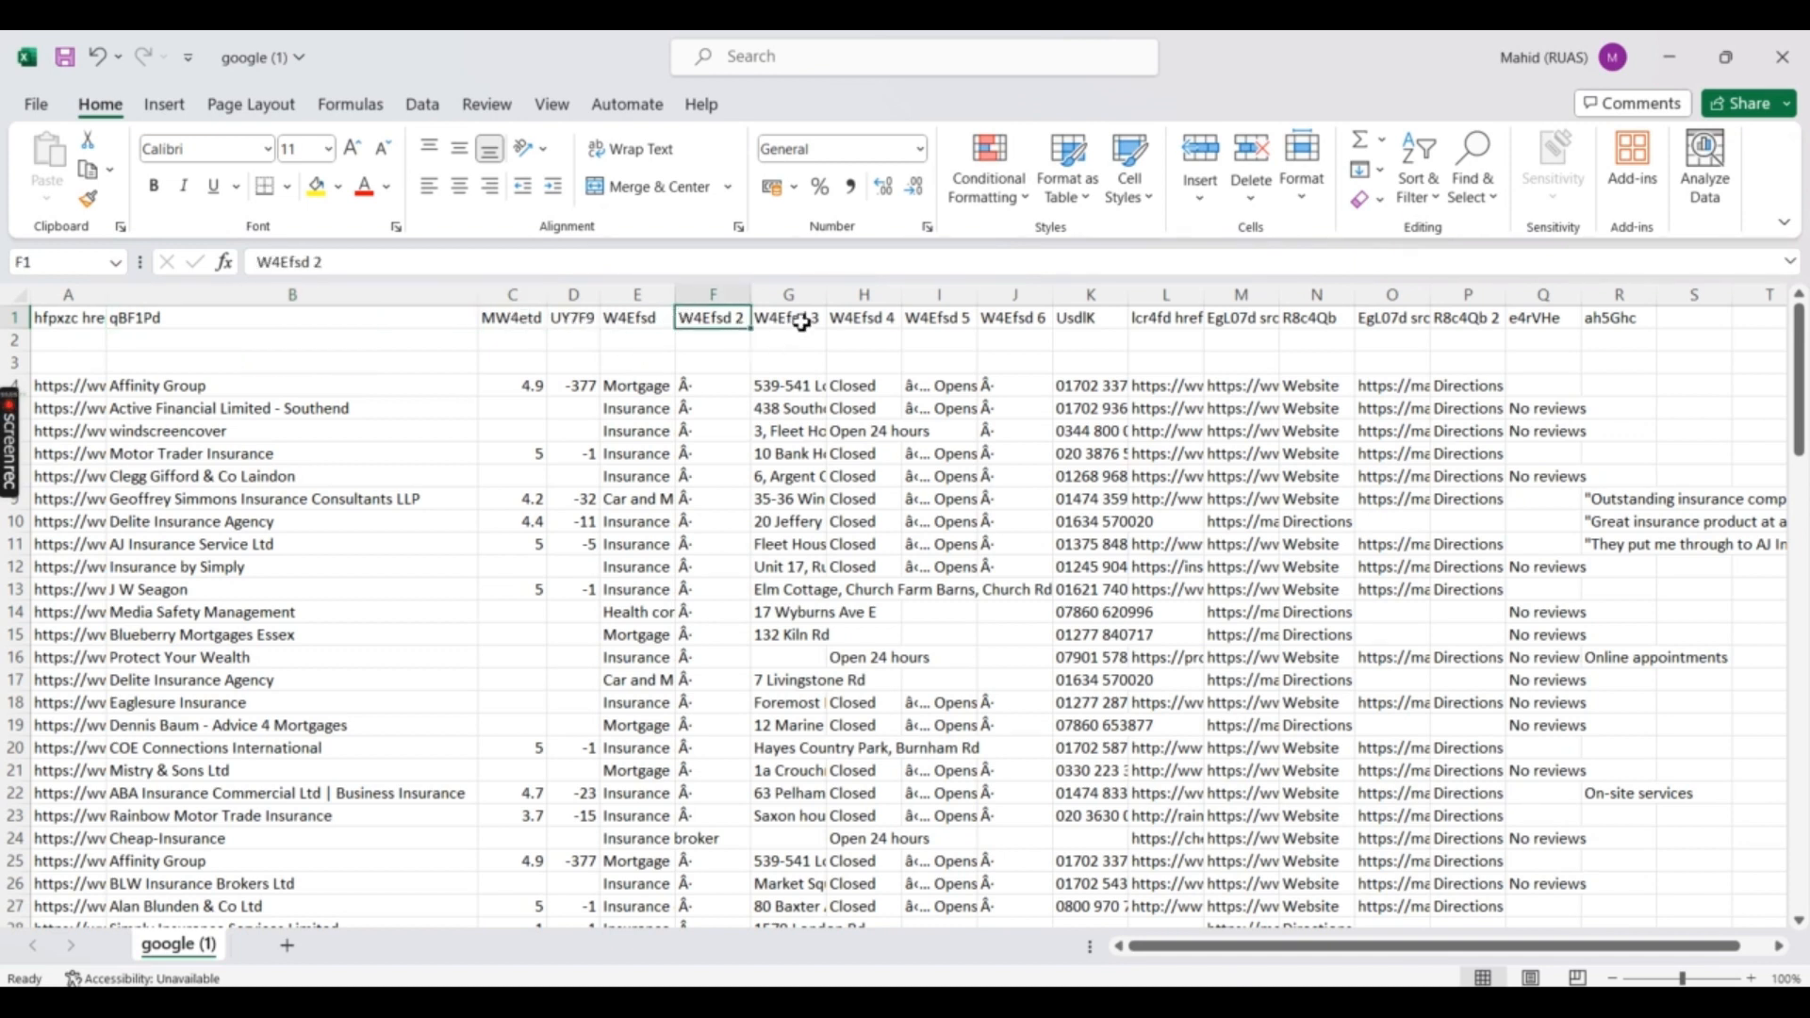
{"action": "left_click", "coordinate": [833, 317]}
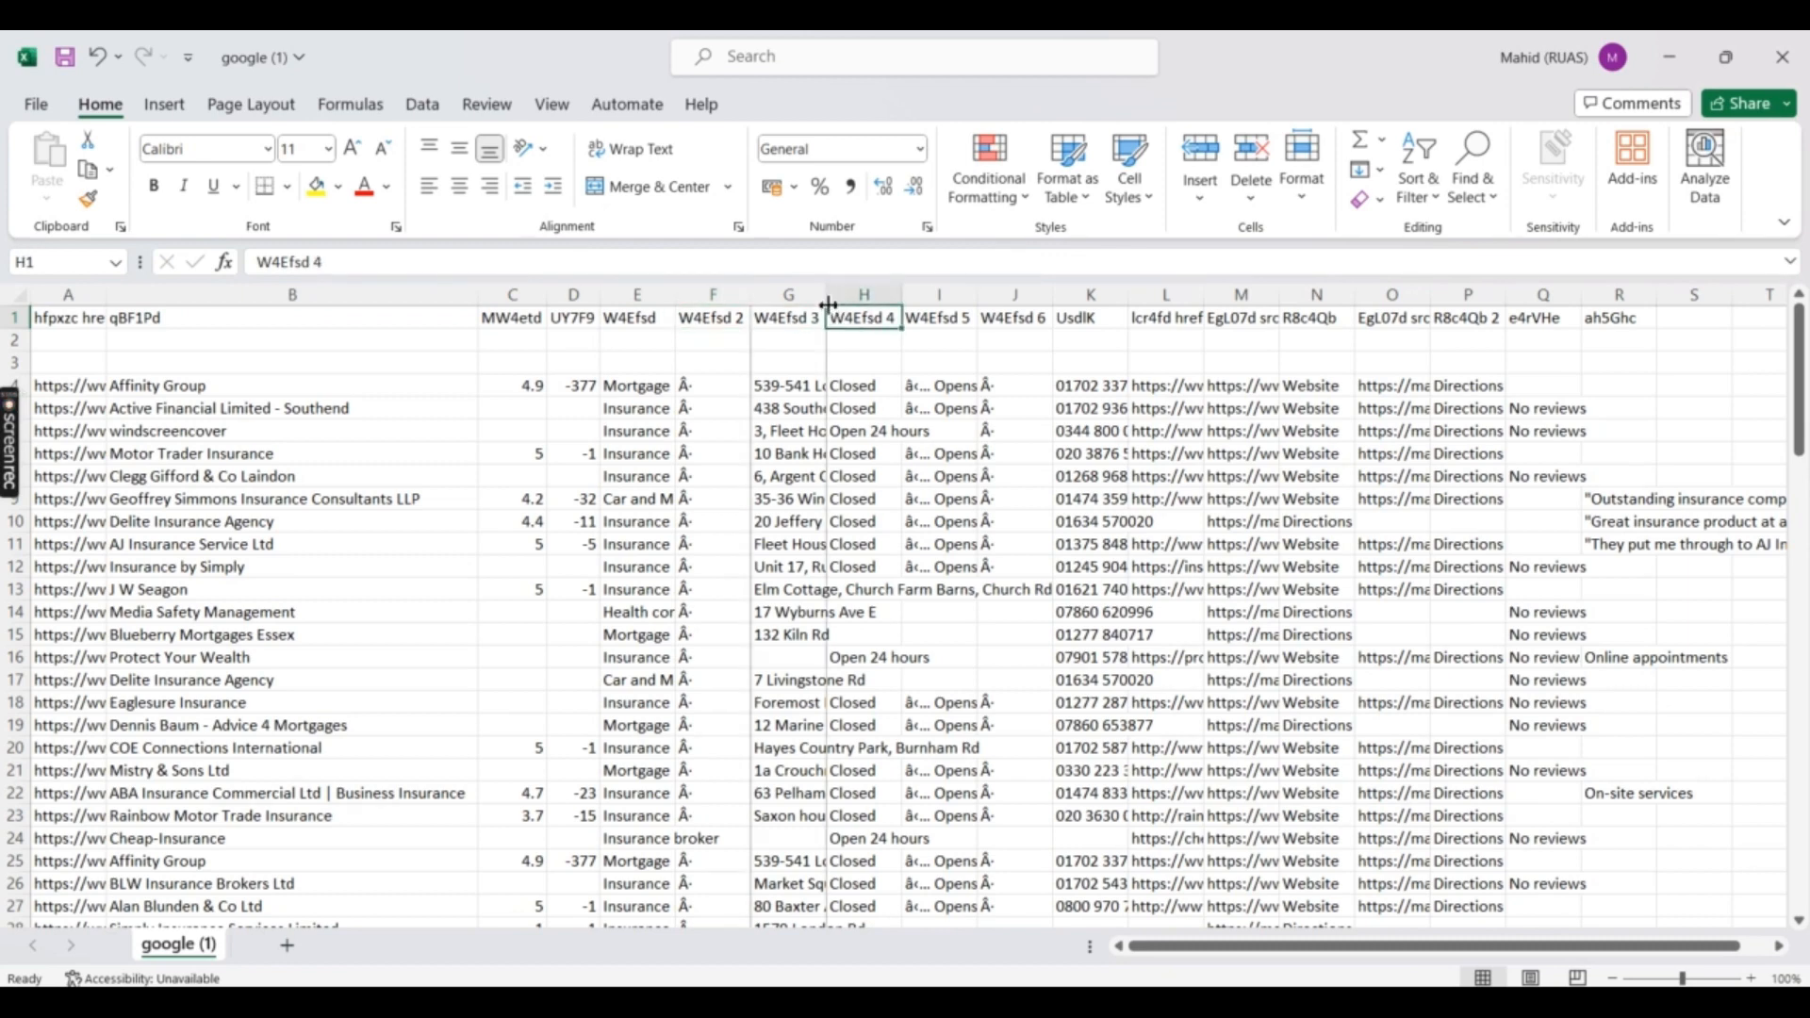
{"action": "double_click", "coordinate": [826, 295]}
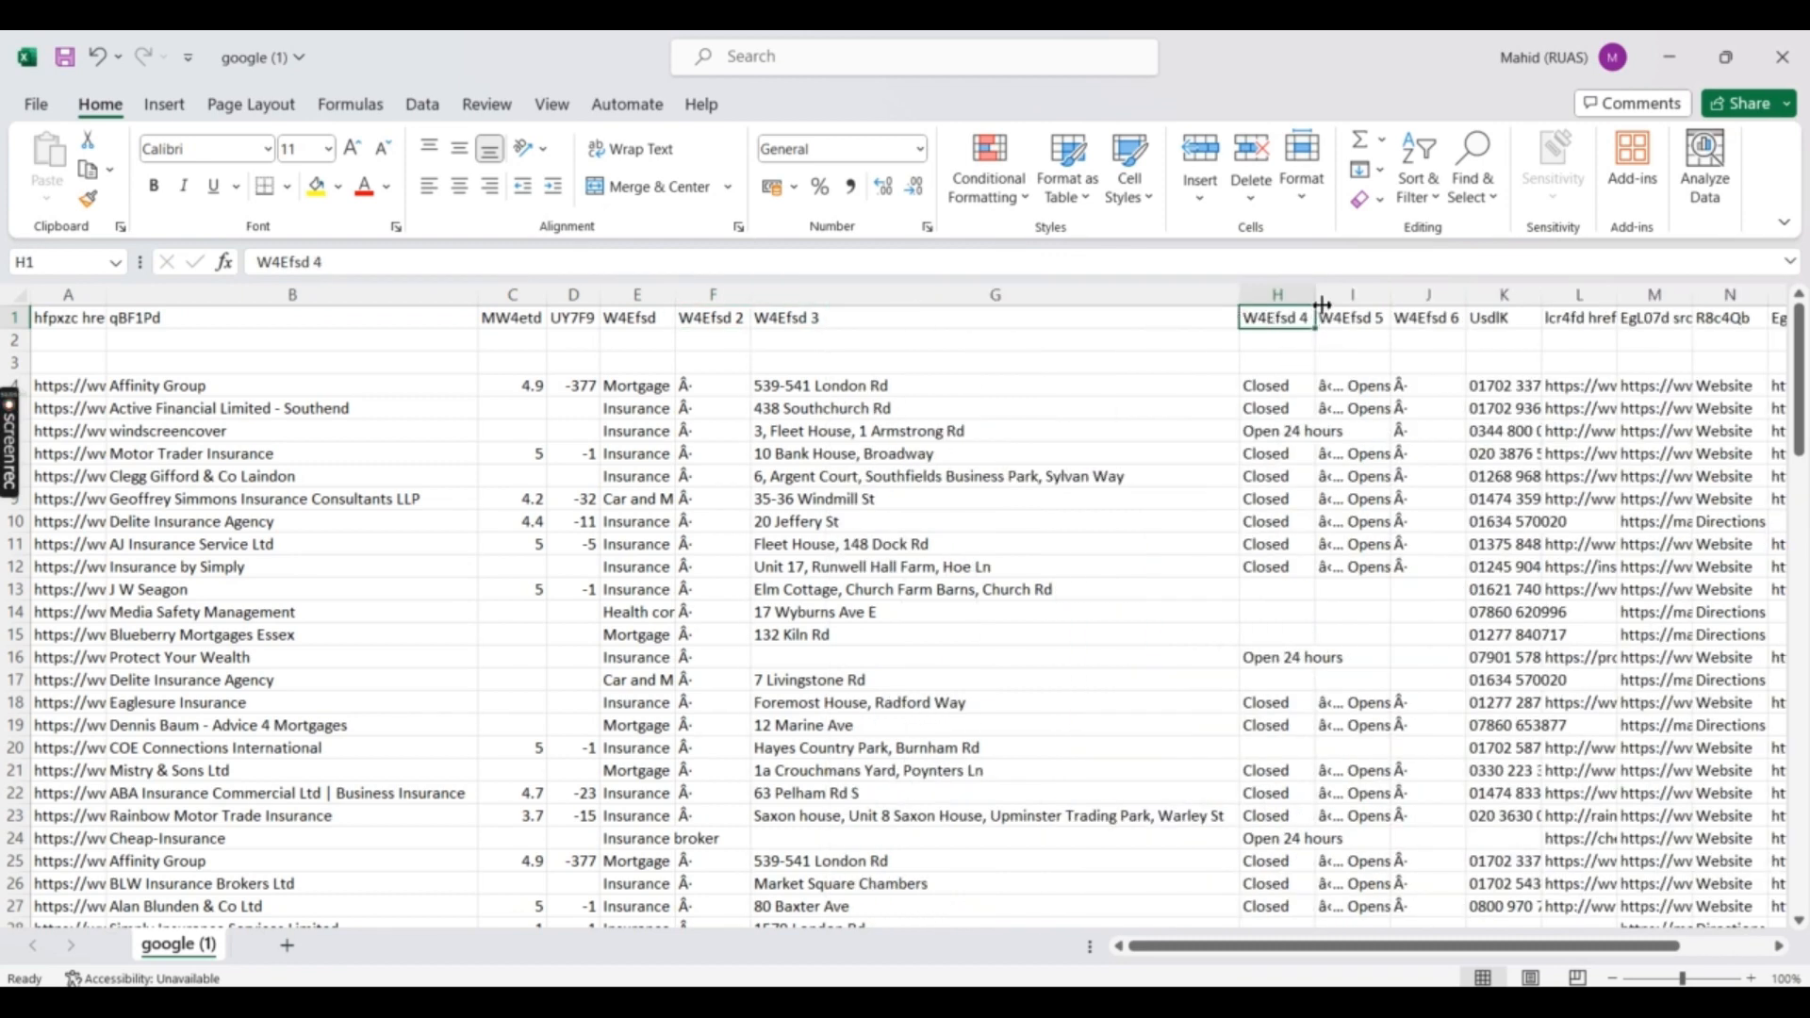
{"action": "left_click_drag", "start_coordinate": [1243, 293], "coordinate": [1140, 293]}
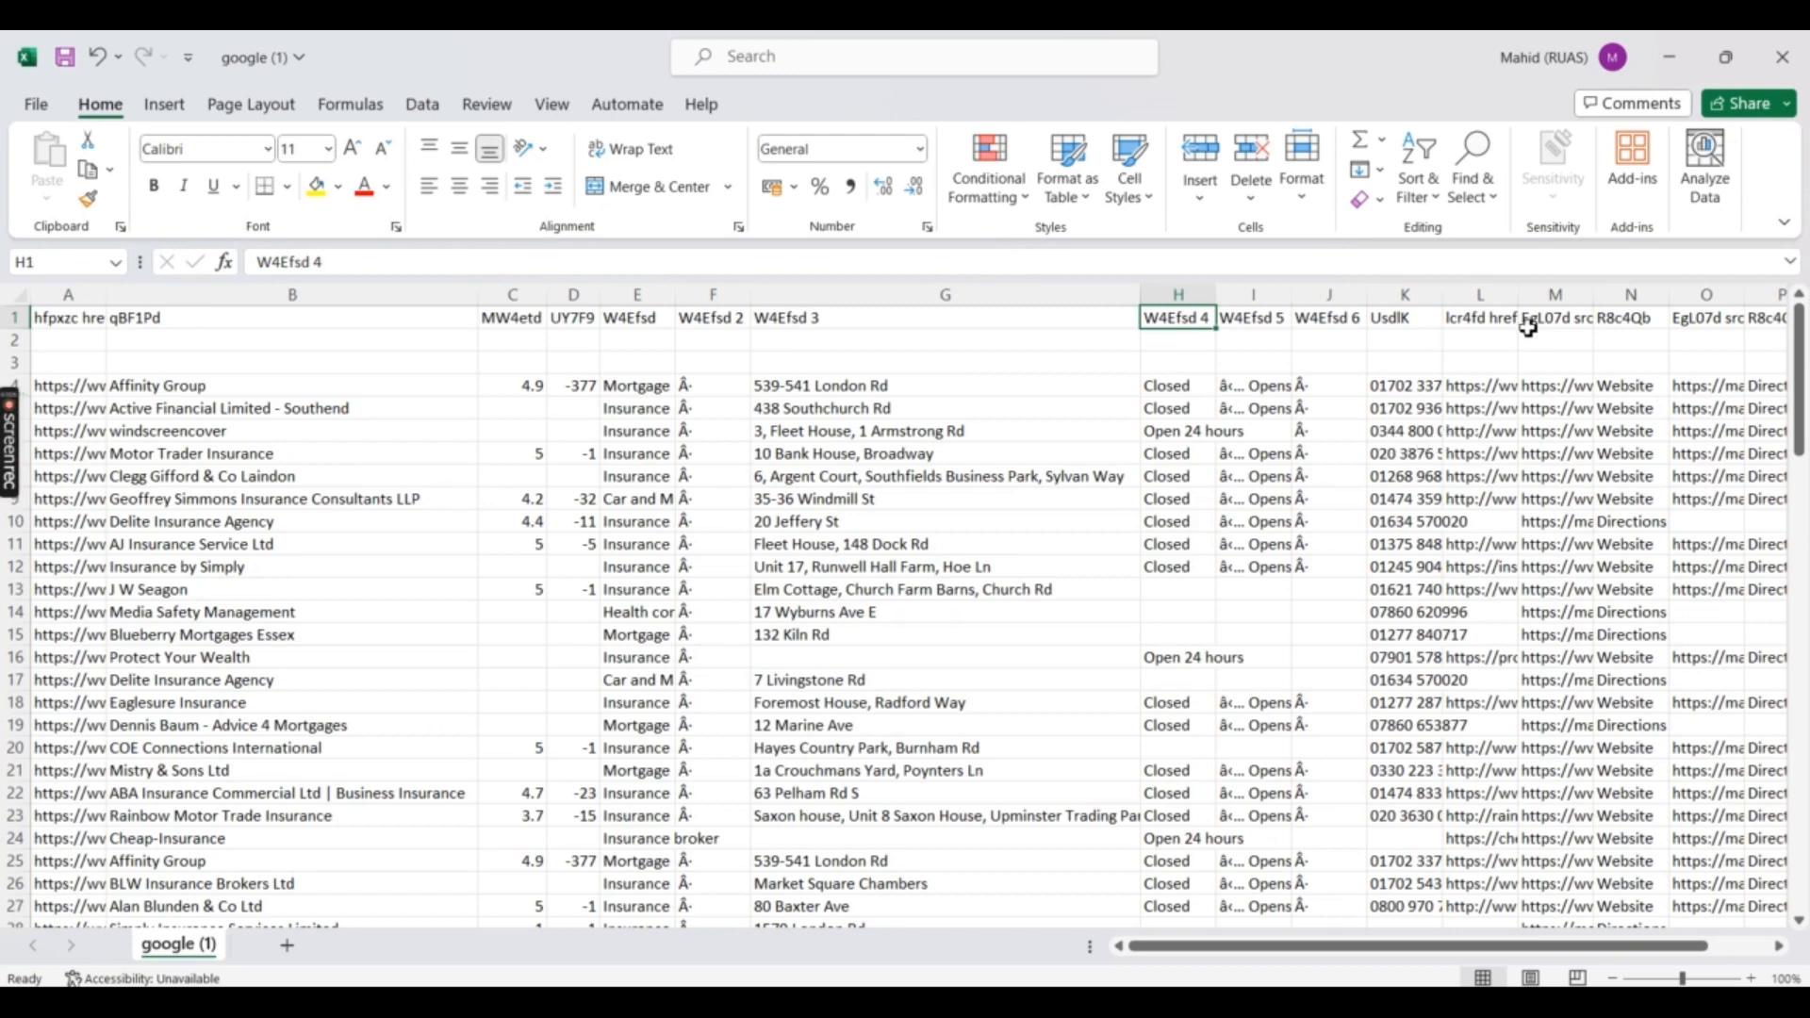
{"action": "double_click", "coordinate": [1517, 294]}
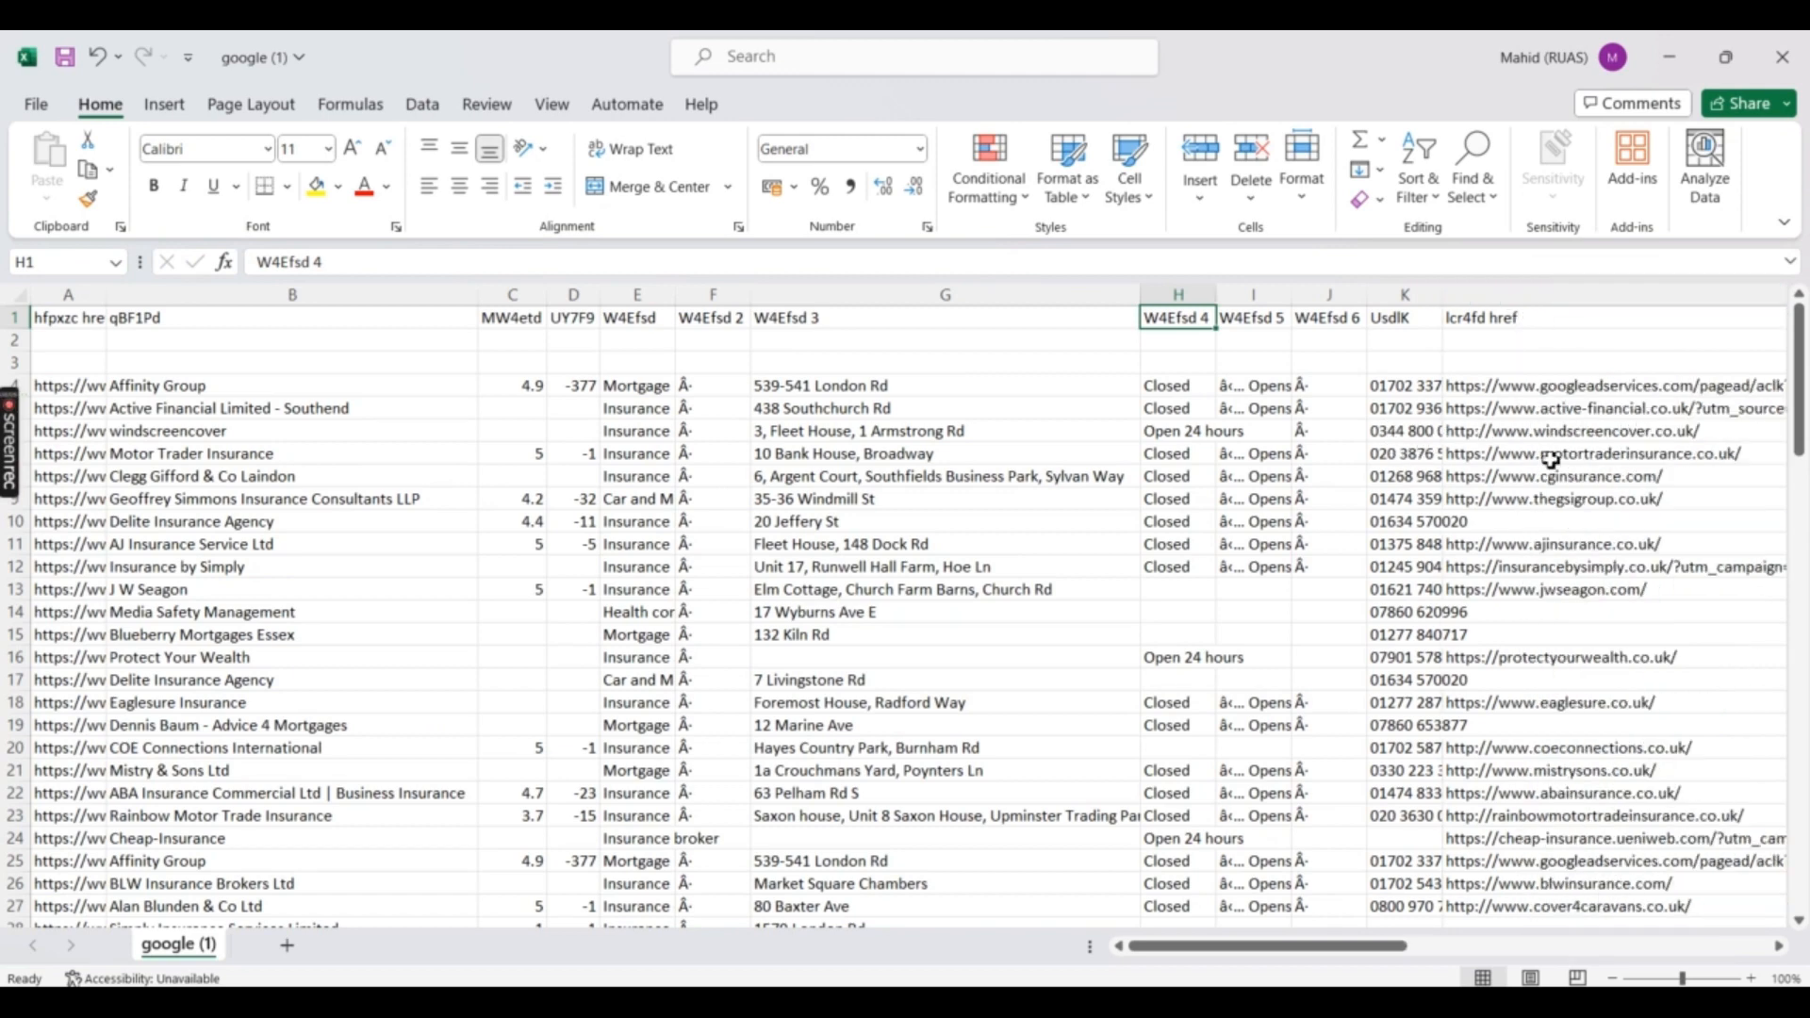
Examine the exported business names, addresses, phone numbers and website links across the sheet and return to its first rows
{"action": "scroll", "coordinate": [1556, 431], "scroll_direction": "down", "scroll_amount": 12}
{"action": "scroll", "coordinate": [1556, 431], "scroll_direction": "down", "scroll_amount": 5}
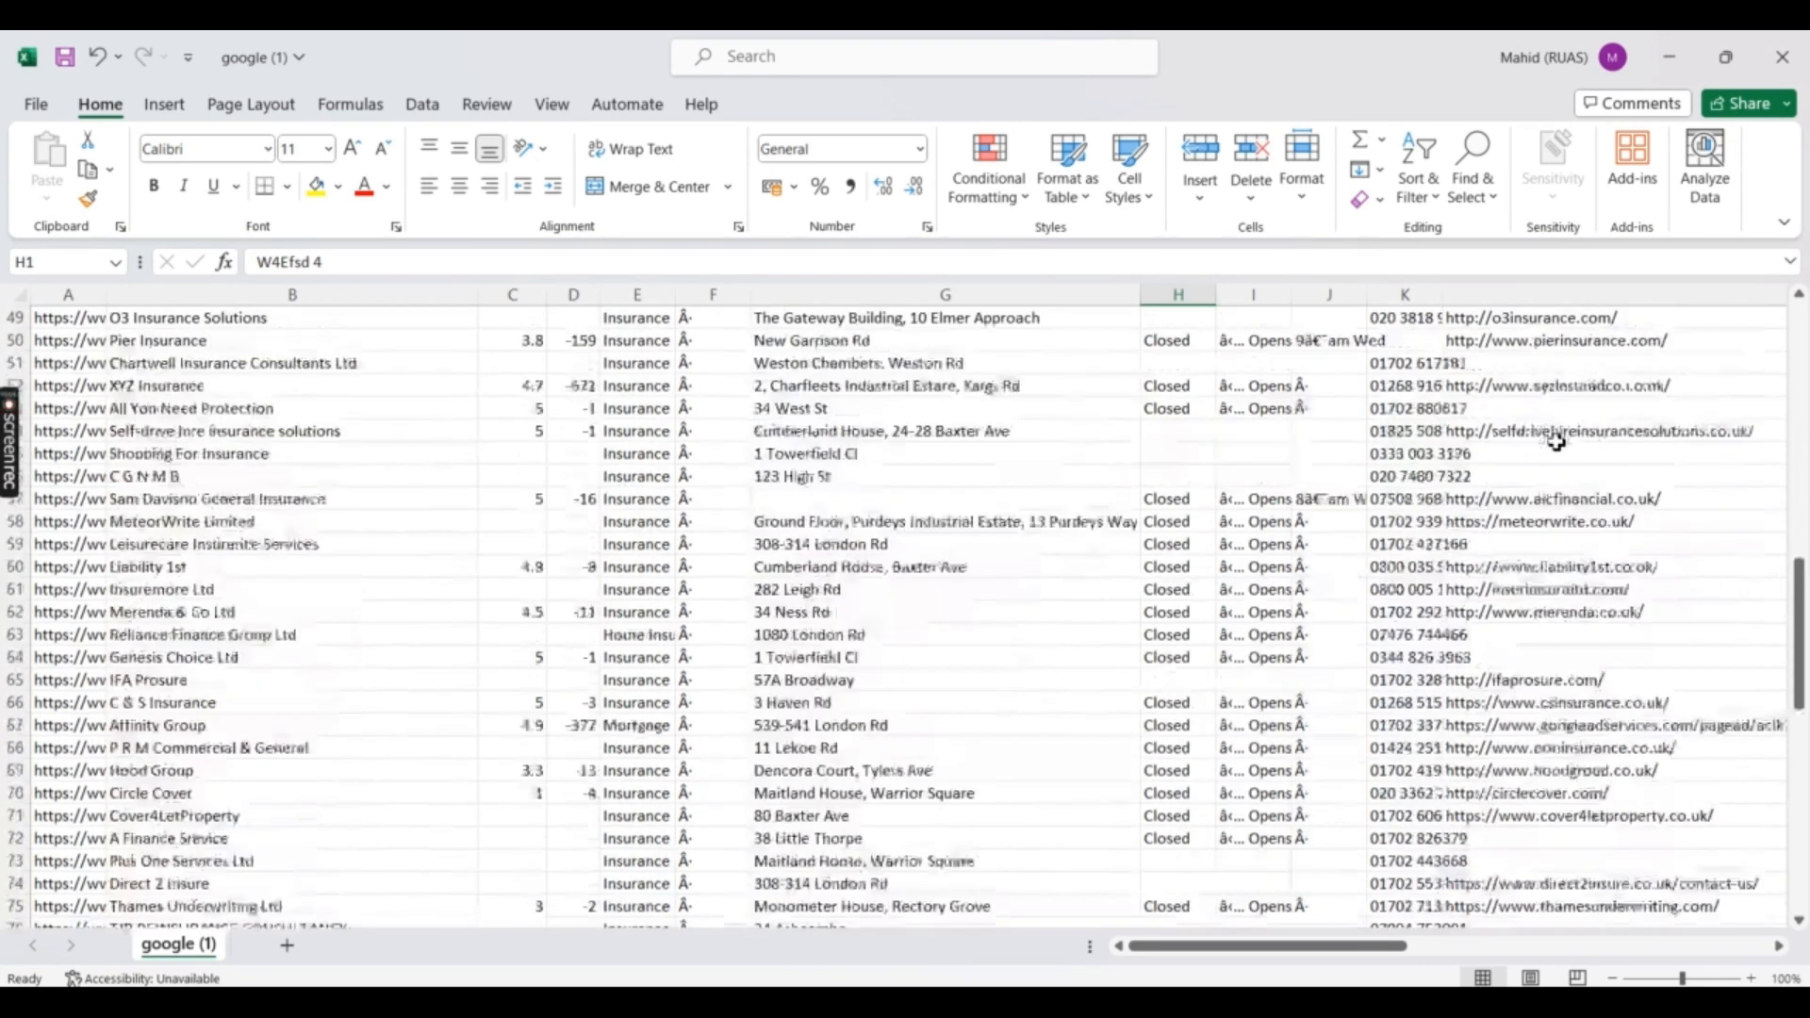
{"action": "scroll", "coordinate": [1575, 525], "scroll_direction": "up", "scroll_amount": 6}
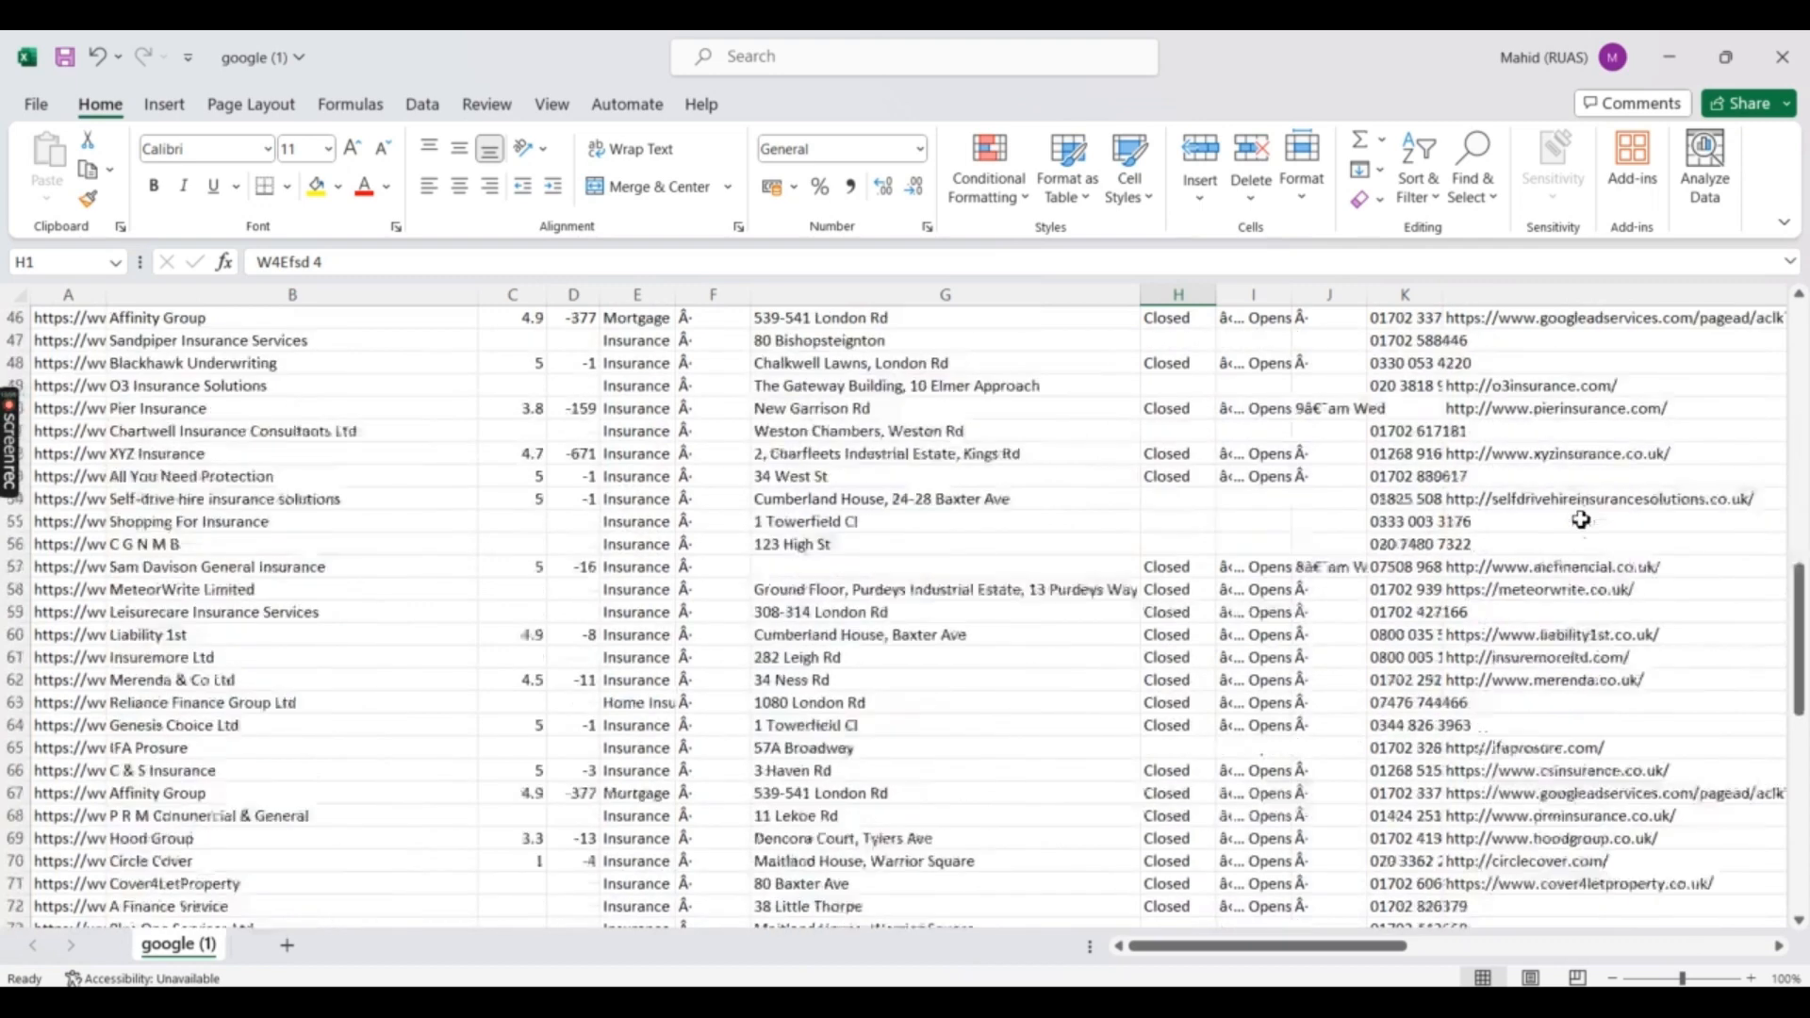
{"action": "left_click_drag", "start_coordinate": [1329, 956], "coordinate": [1661, 947]}
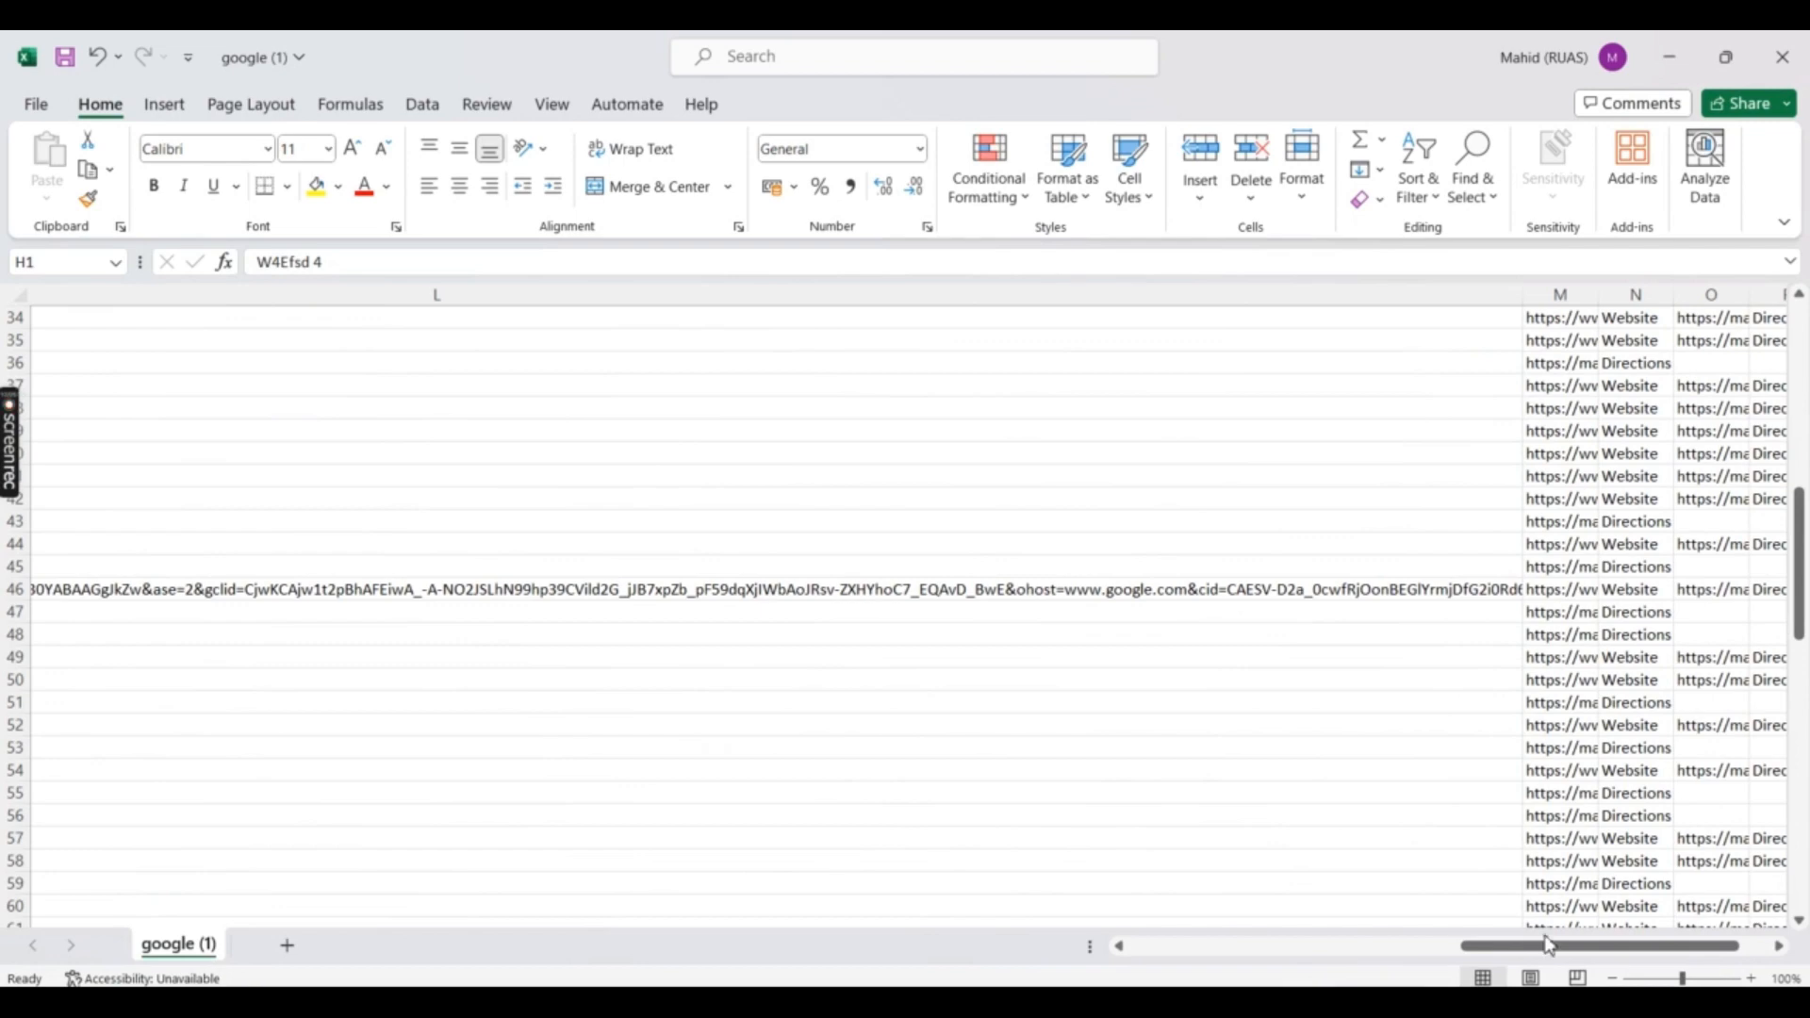
{"action": "left_click_drag", "start_coordinate": [1528, 950], "coordinate": [1196, 950]}
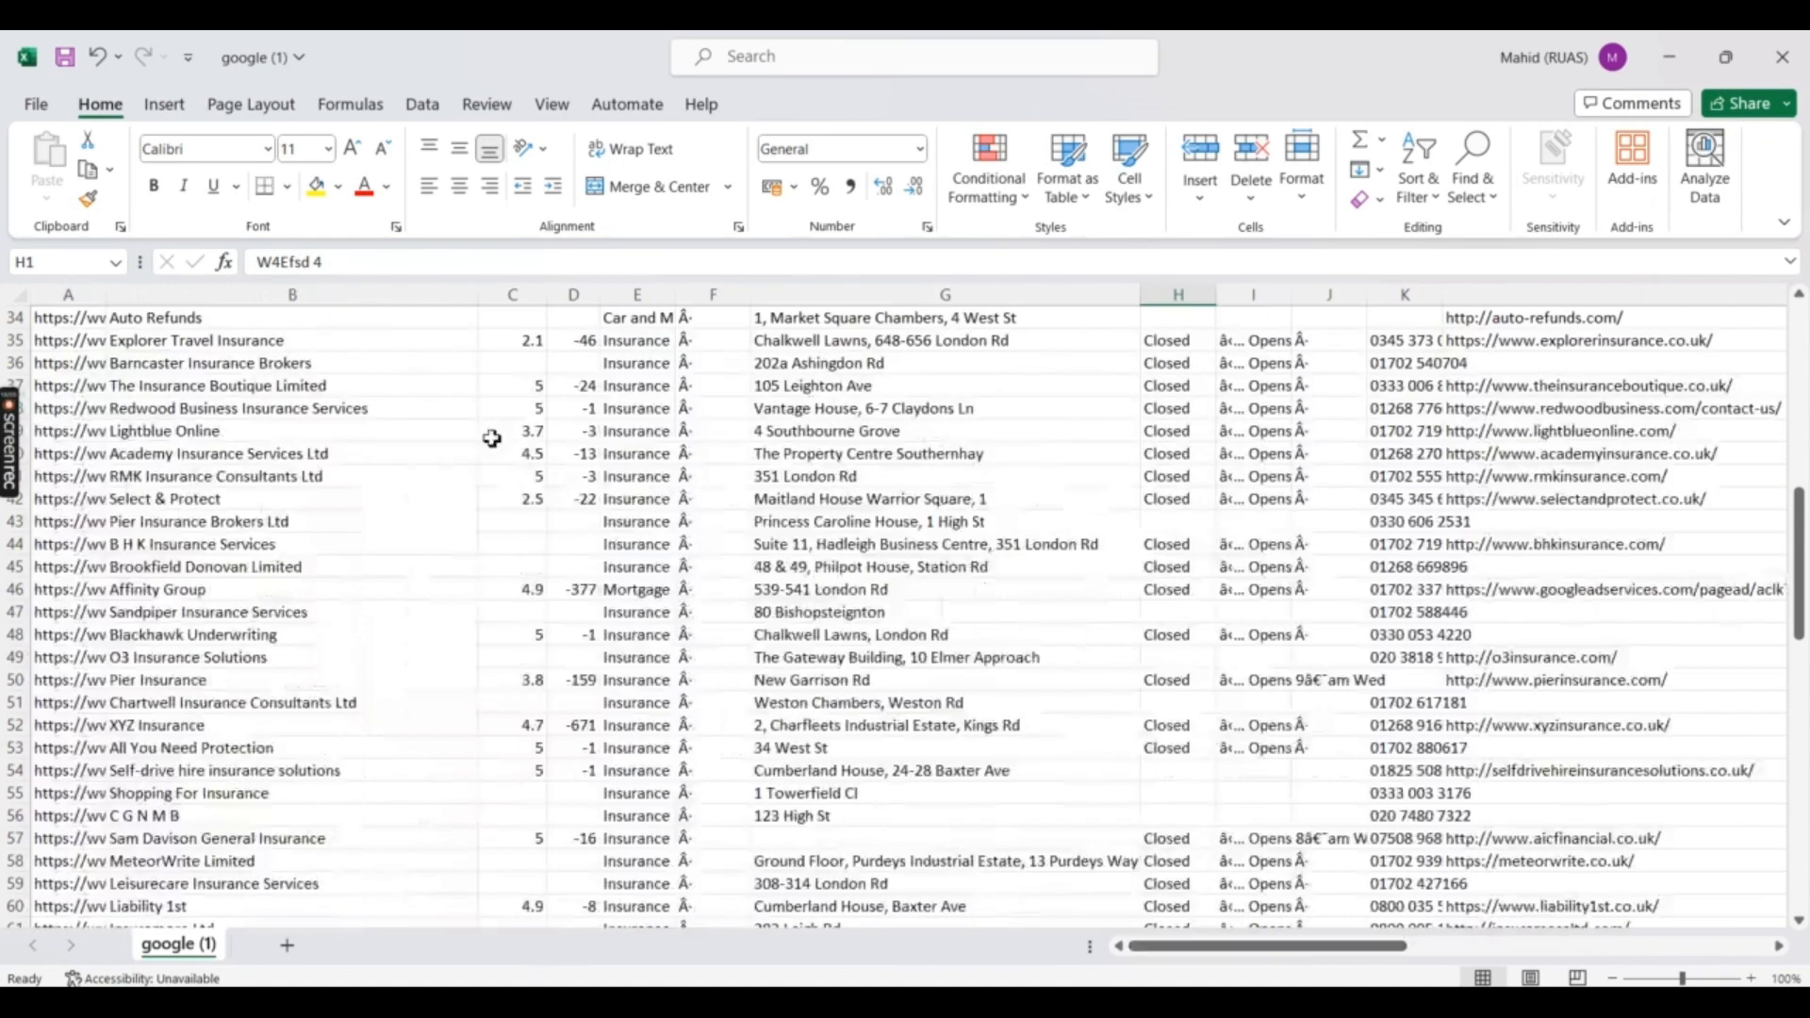
{"action": "scroll", "coordinate": [490, 436], "scroll_direction": "up", "scroll_amount": 10}
{"action": "scroll", "coordinate": [490, 437], "scroll_direction": "up", "scroll_amount": 1}
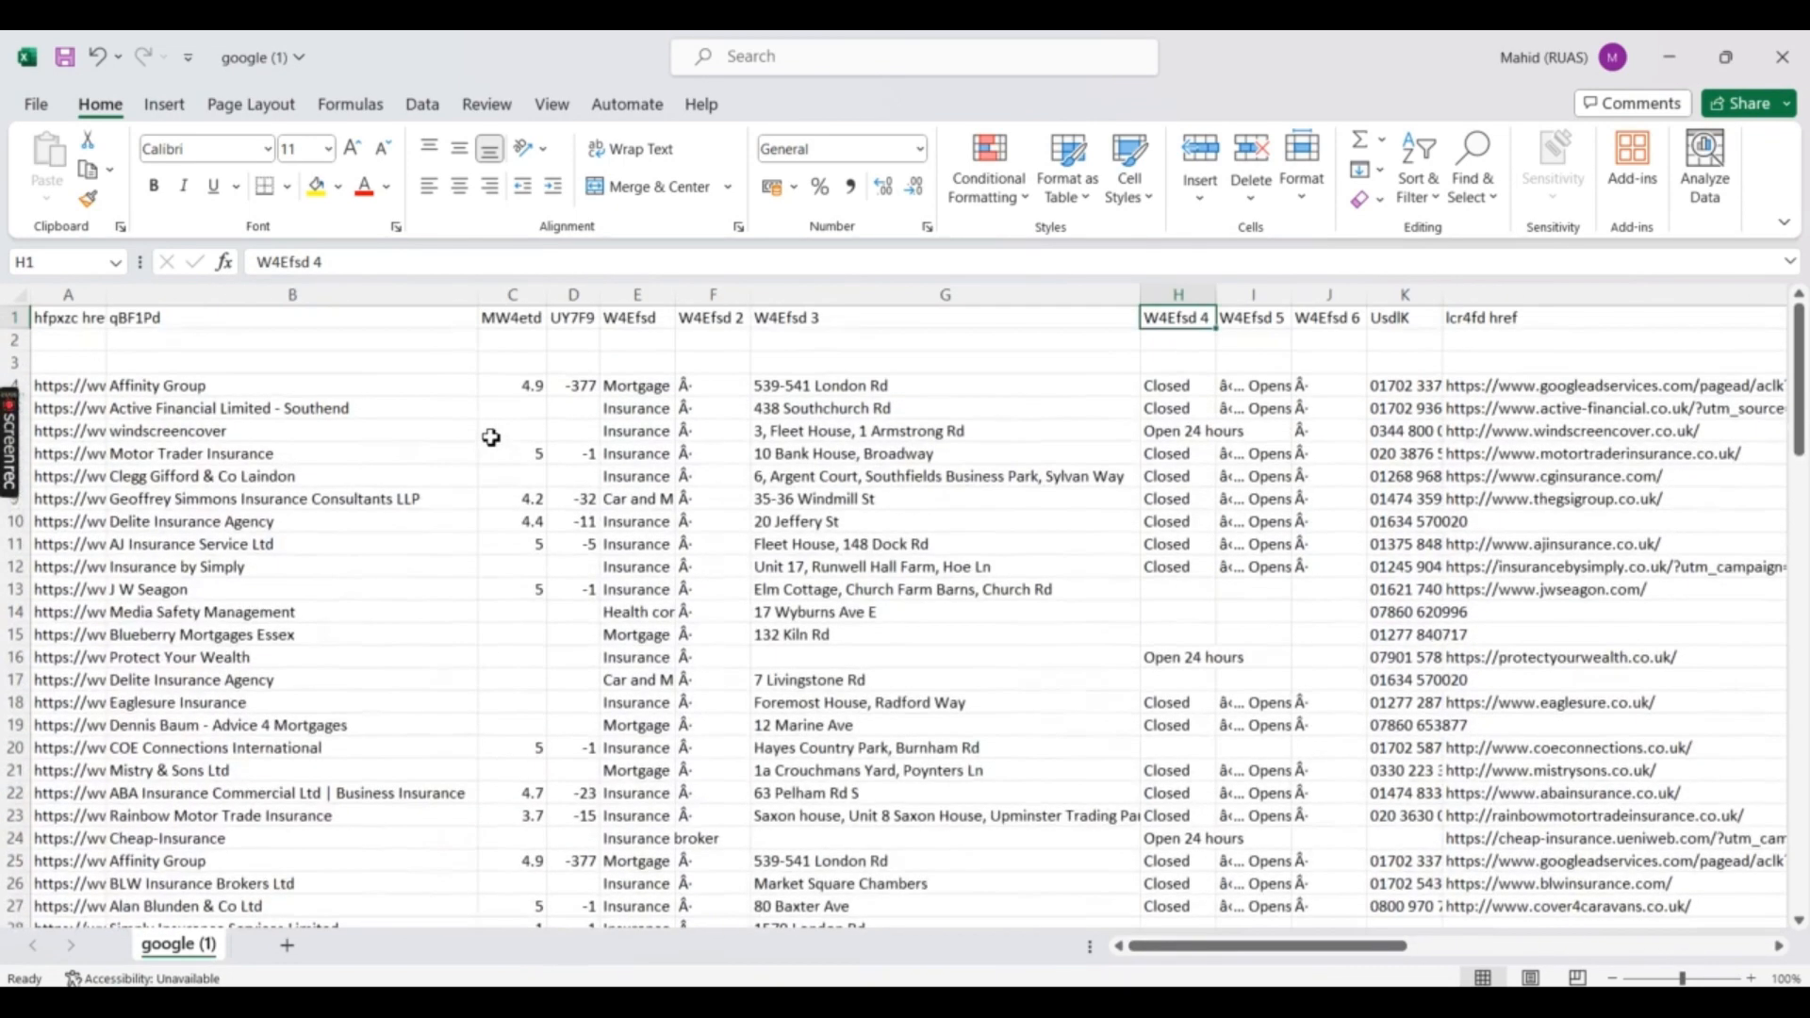